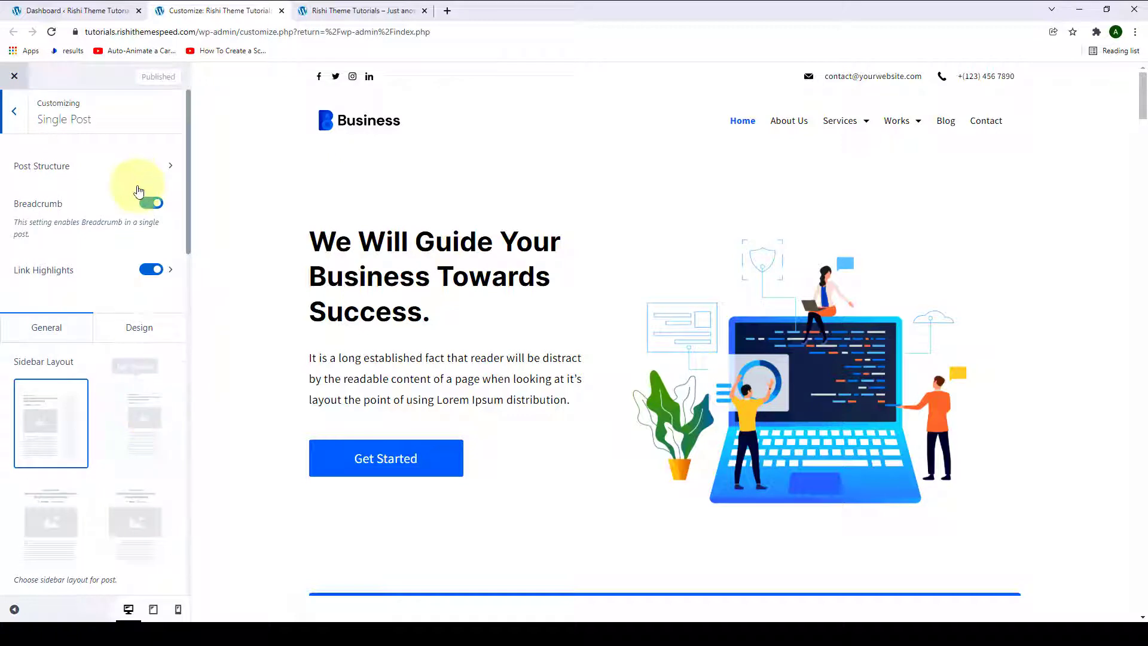
Open the blog post "To Make Your Business Look like a Million Bucks" in the preview and show the Post Structure settings.
click(951, 125)
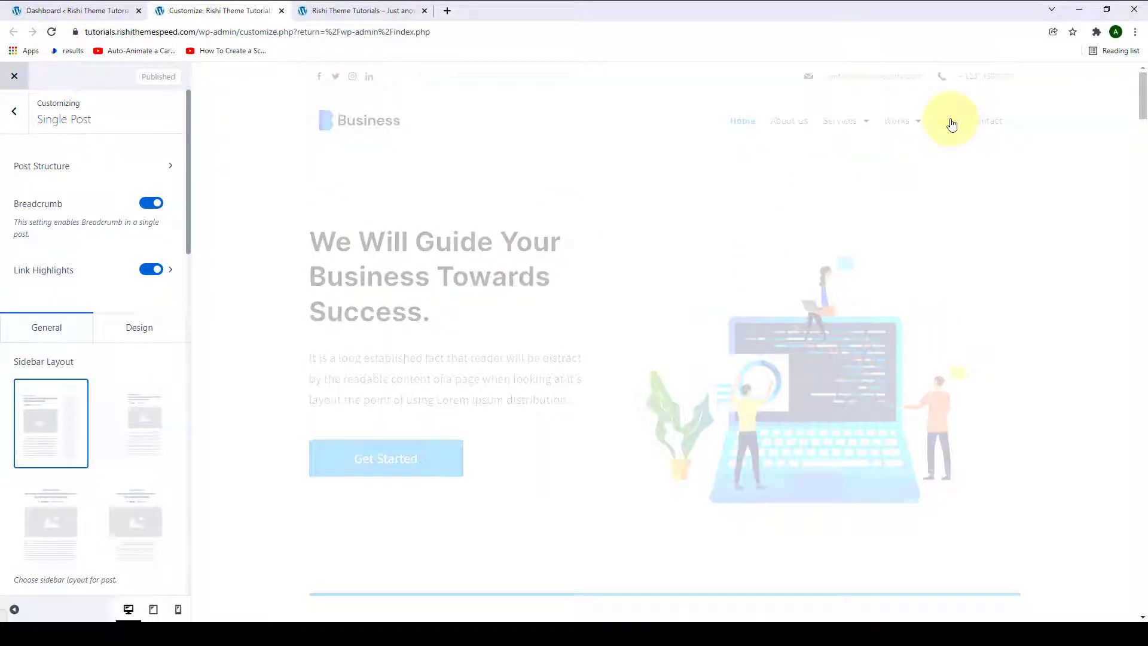
scroll(333, 314, down, 15)
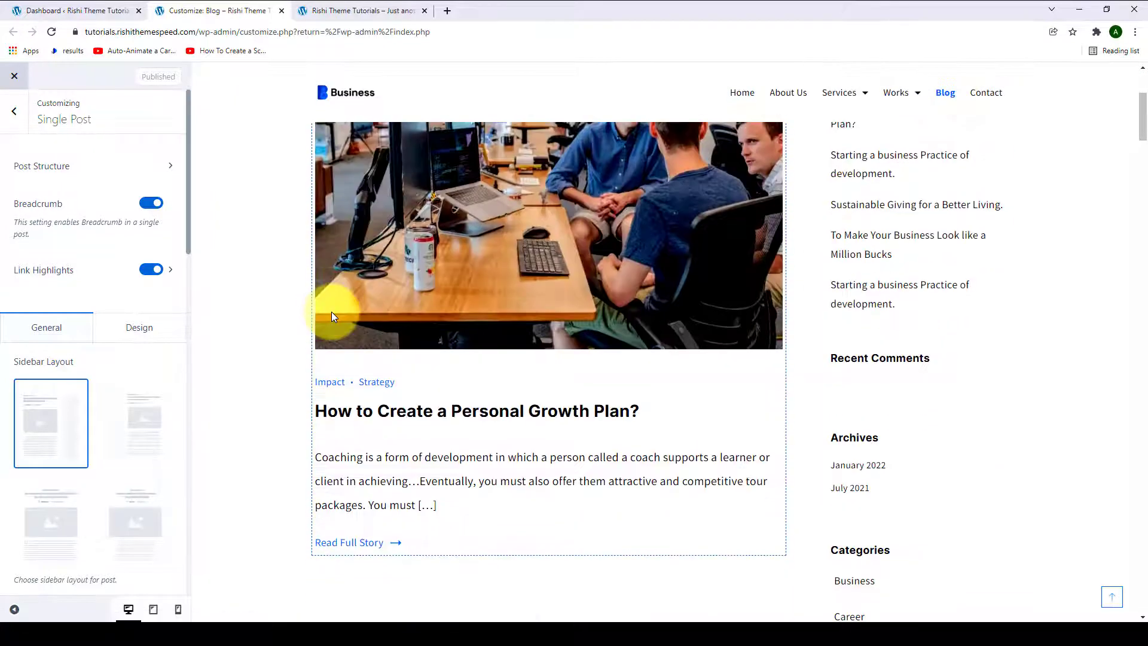
scroll(332, 314, up, 20)
scroll(329, 313, down, 2)
click(437, 385)
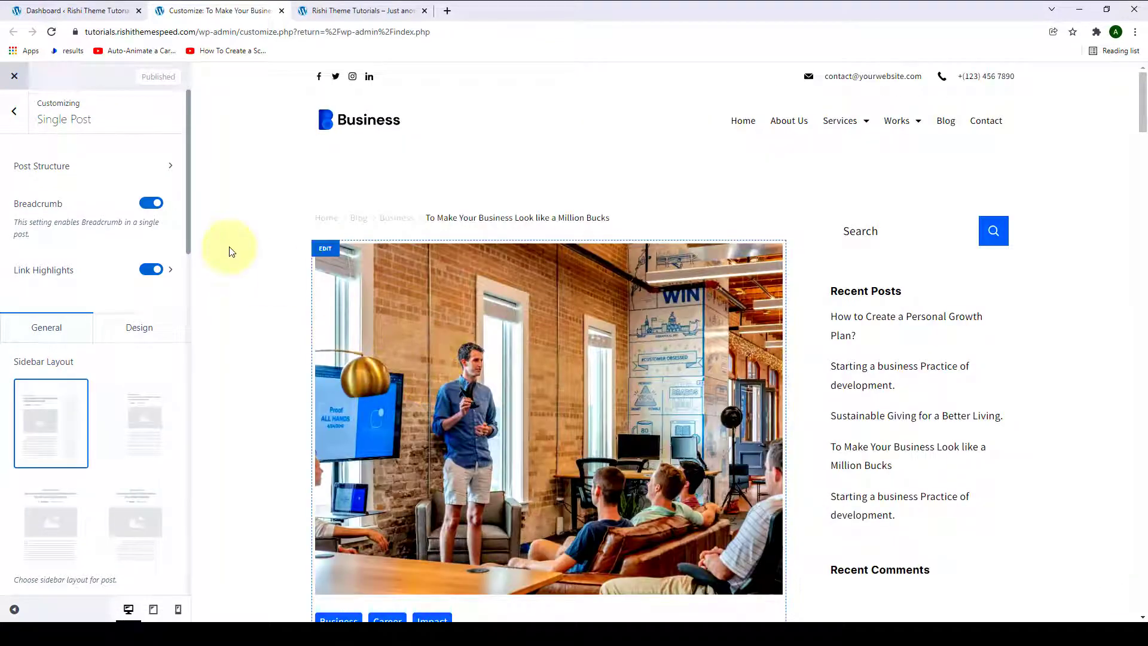
click(173, 175)
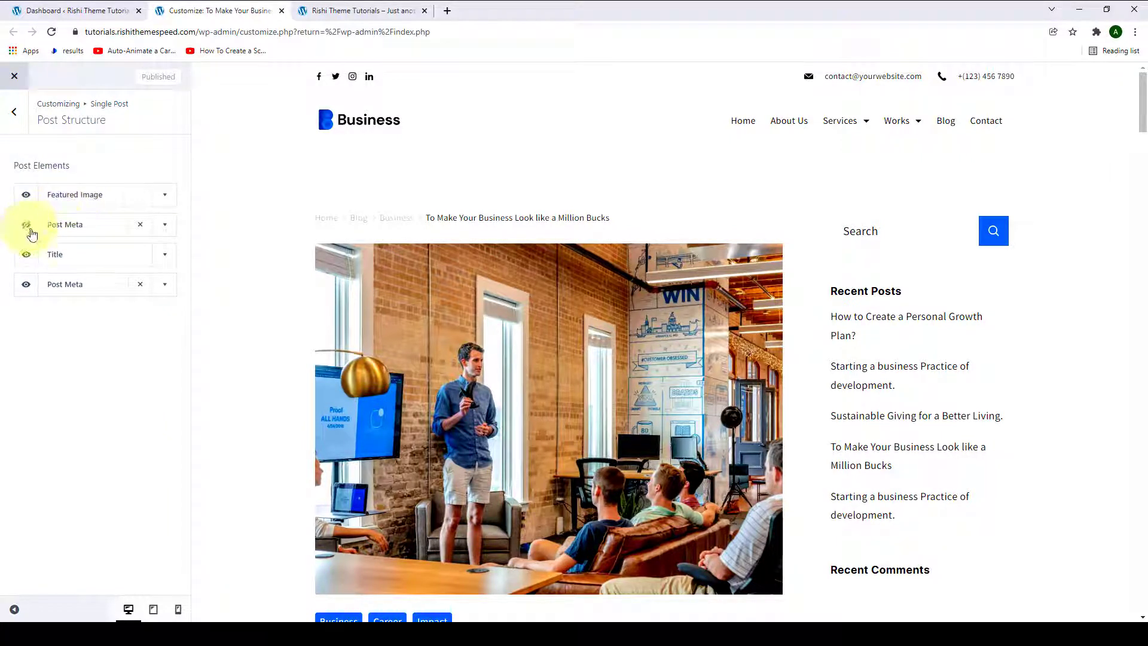
Temporarily hide the Featured Image and Title post elements, and make them visible again.
drag(60, 229, 44, 278)
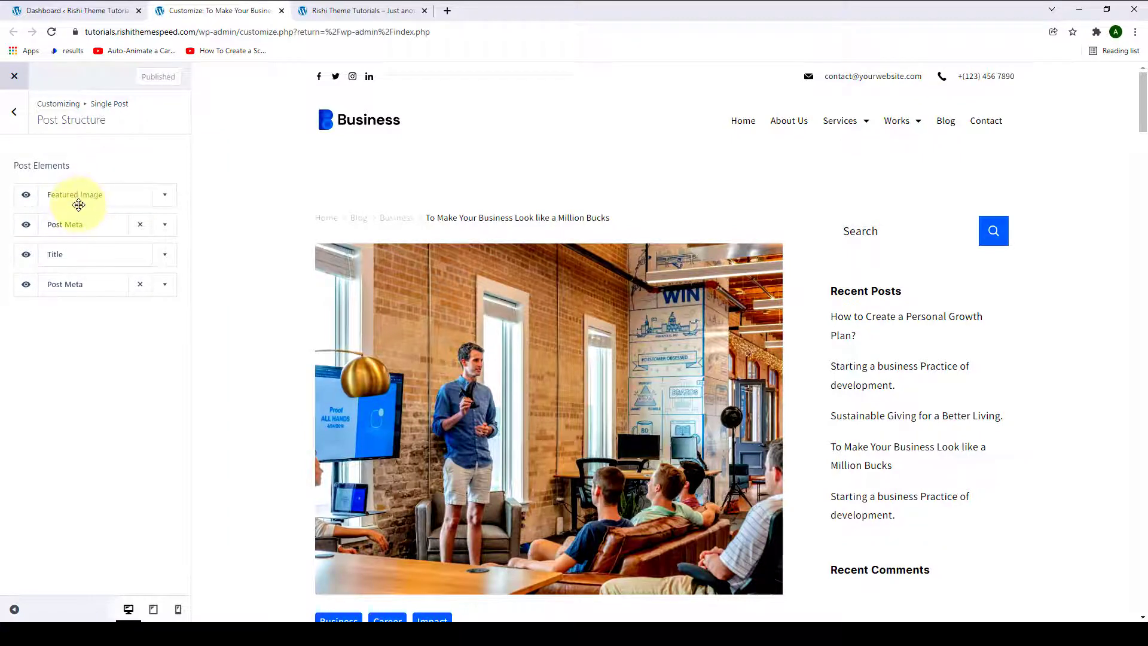
scroll(346, 225, down, 4)
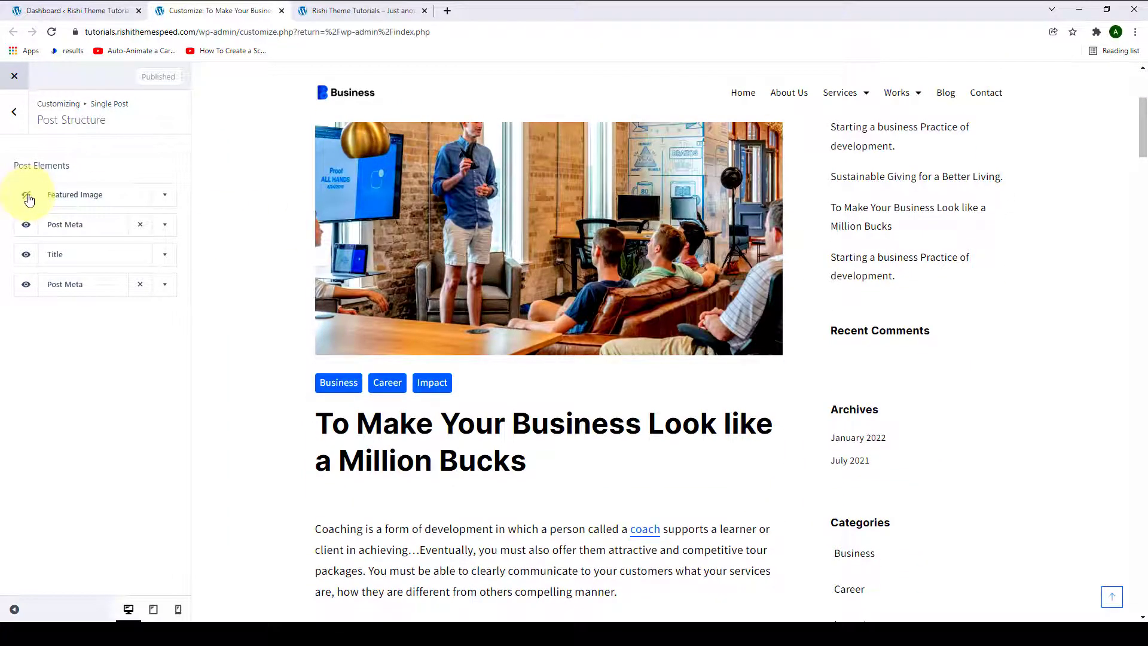
click(28, 197)
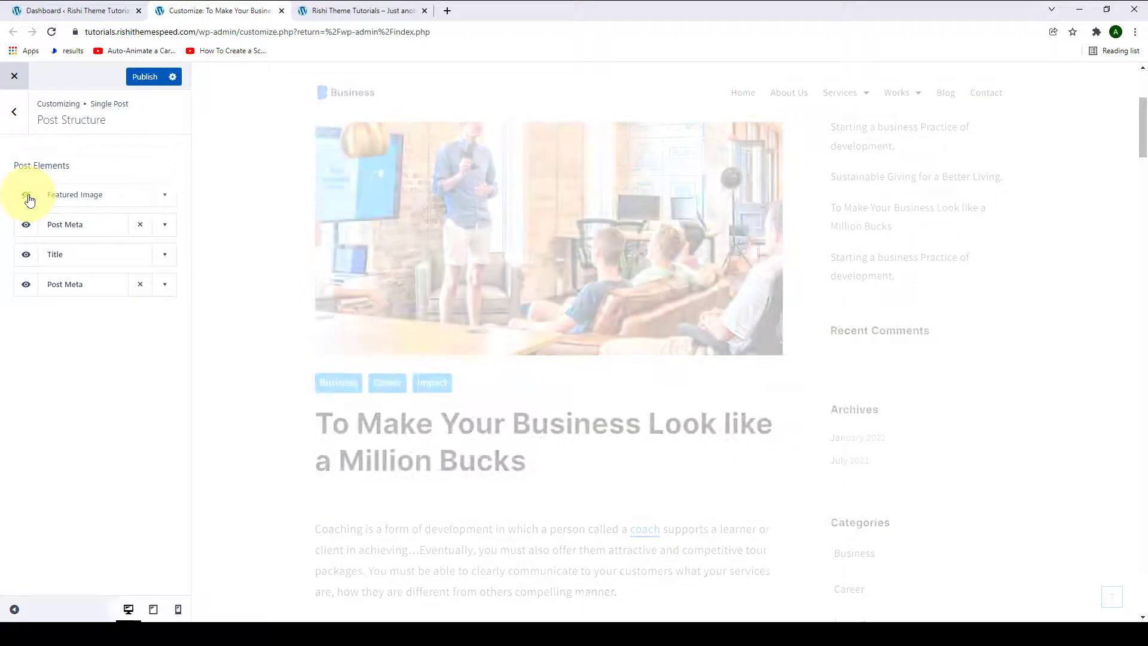
scroll(305, 226, up, 1)
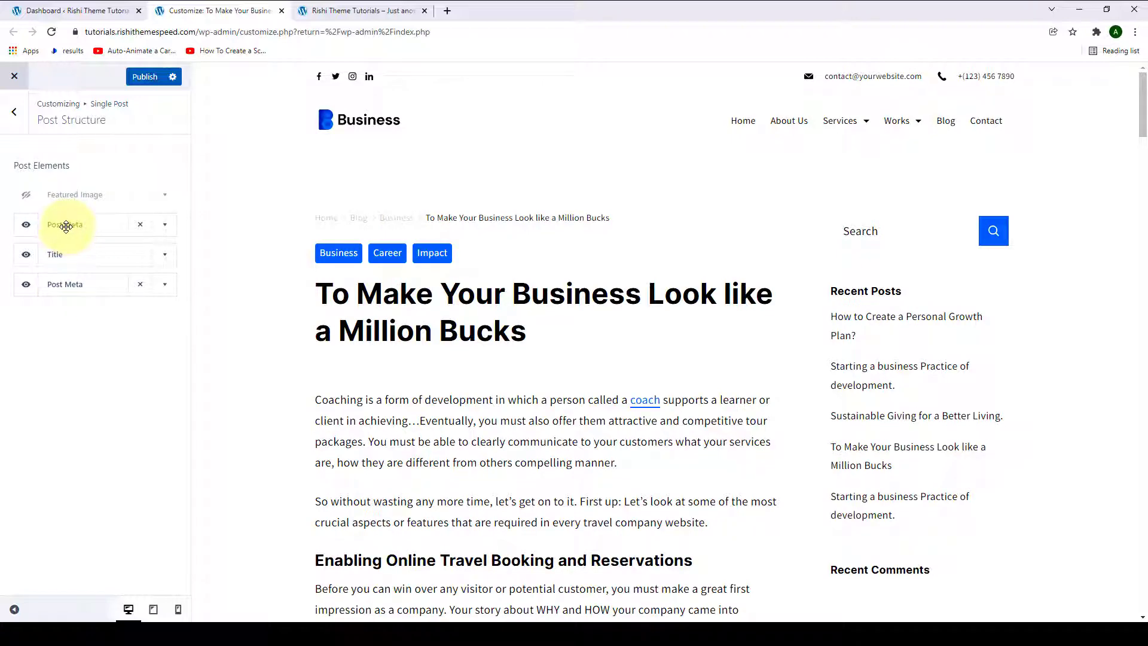
click(26, 254)
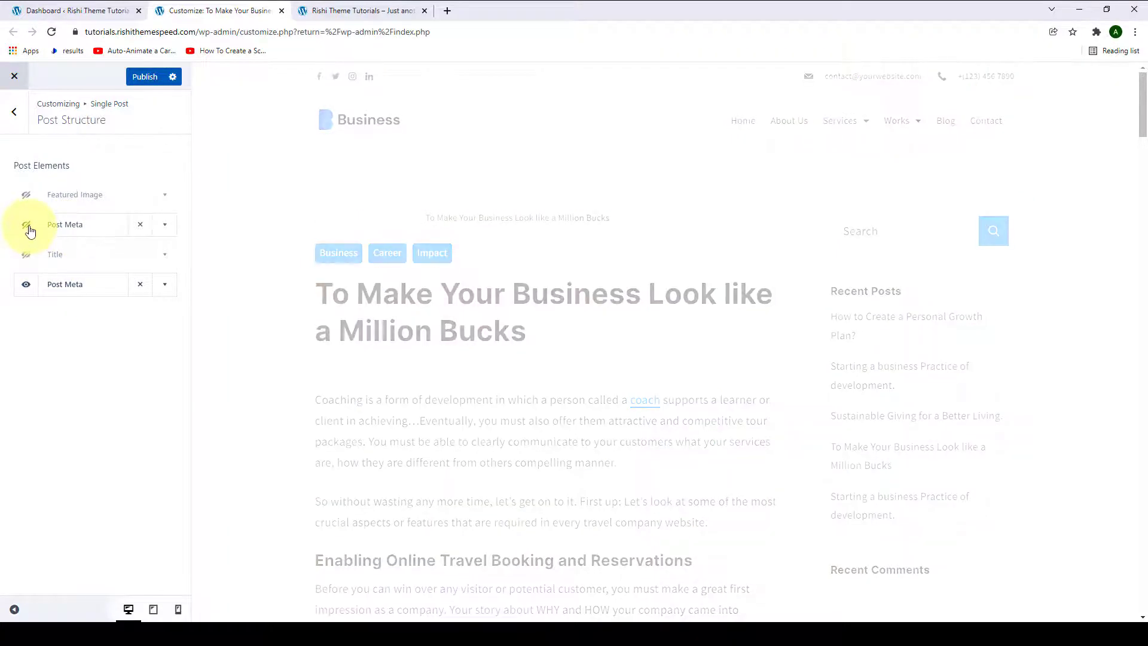
click(26, 254)
click(26, 224)
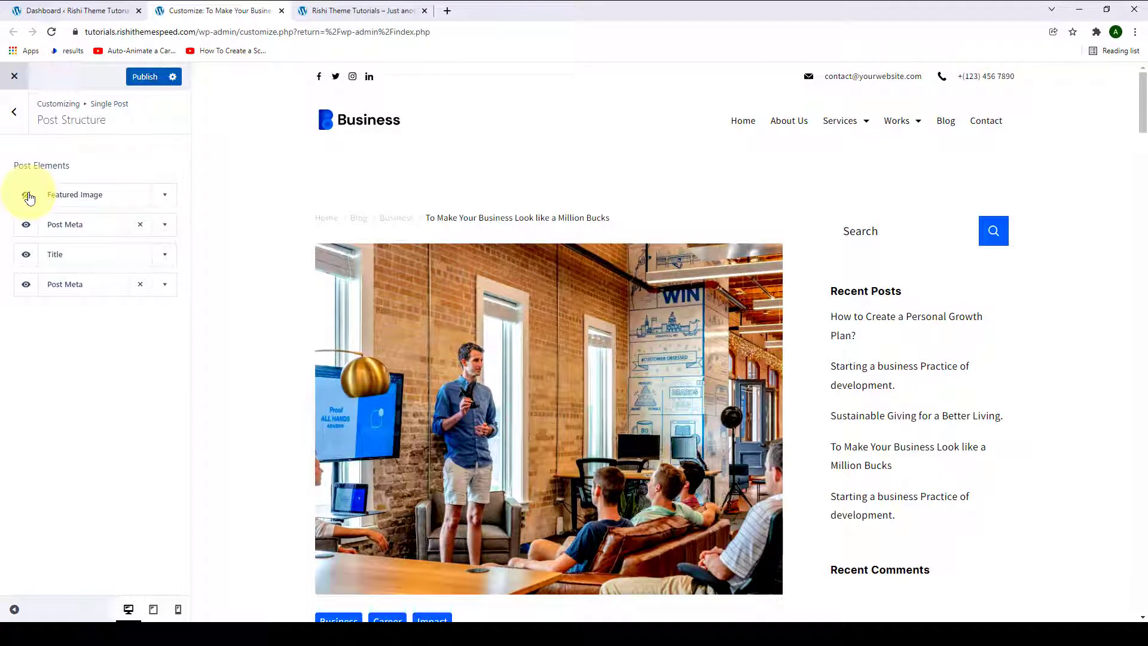
click(27, 196)
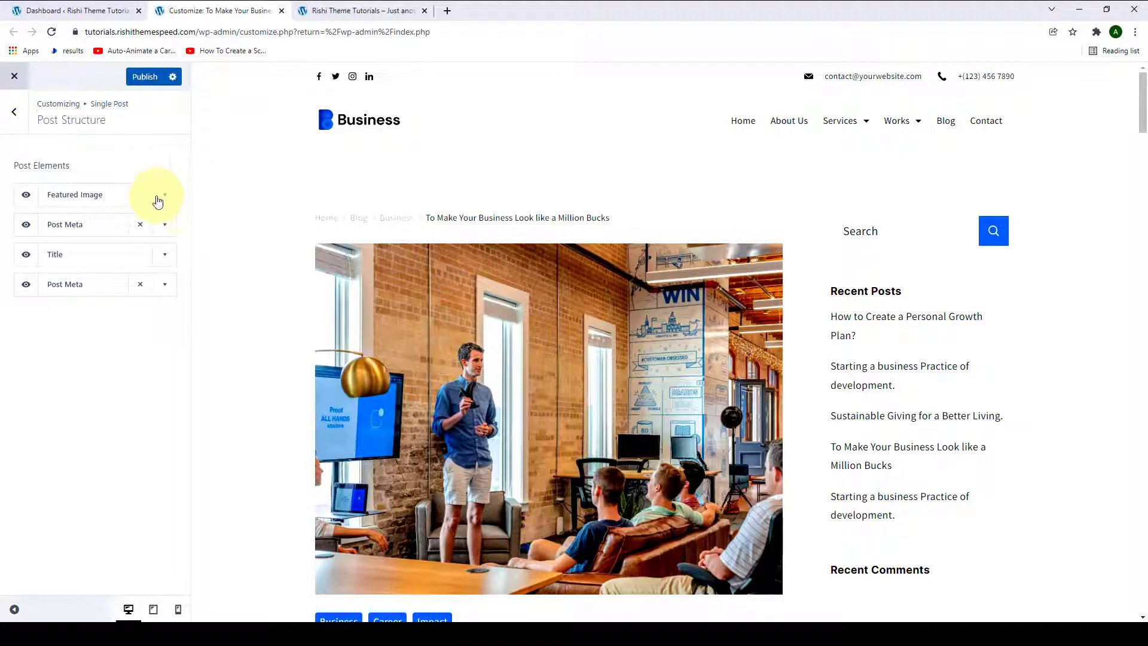
Set the featured image's ratio to Original after trying the Custom option.
click(165, 195)
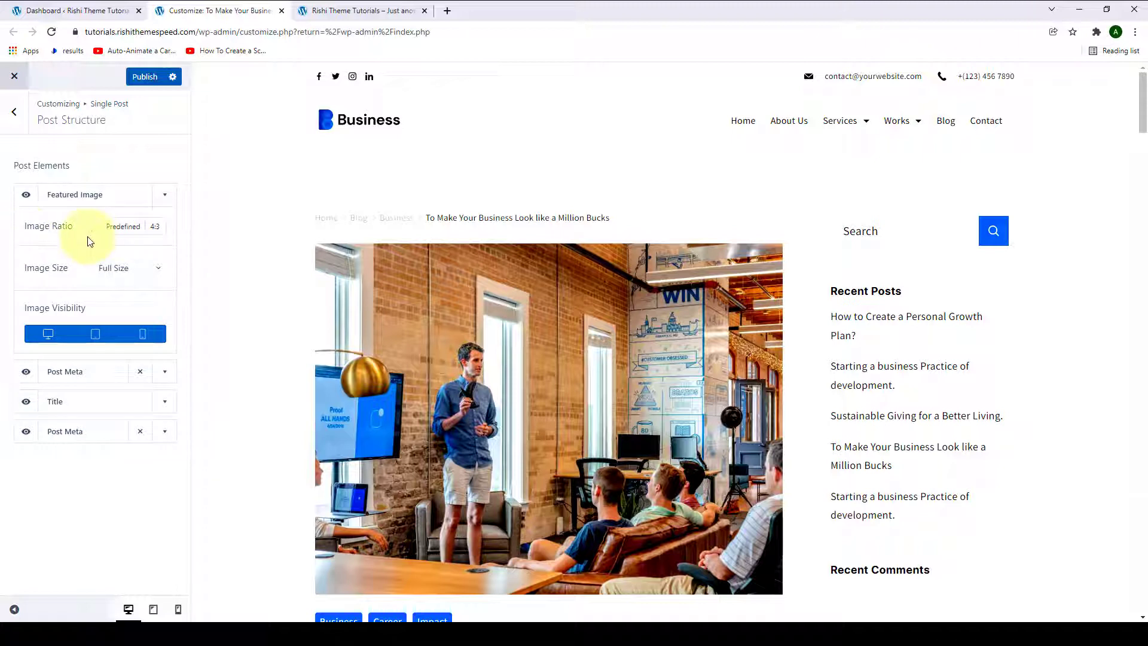
click(128, 232)
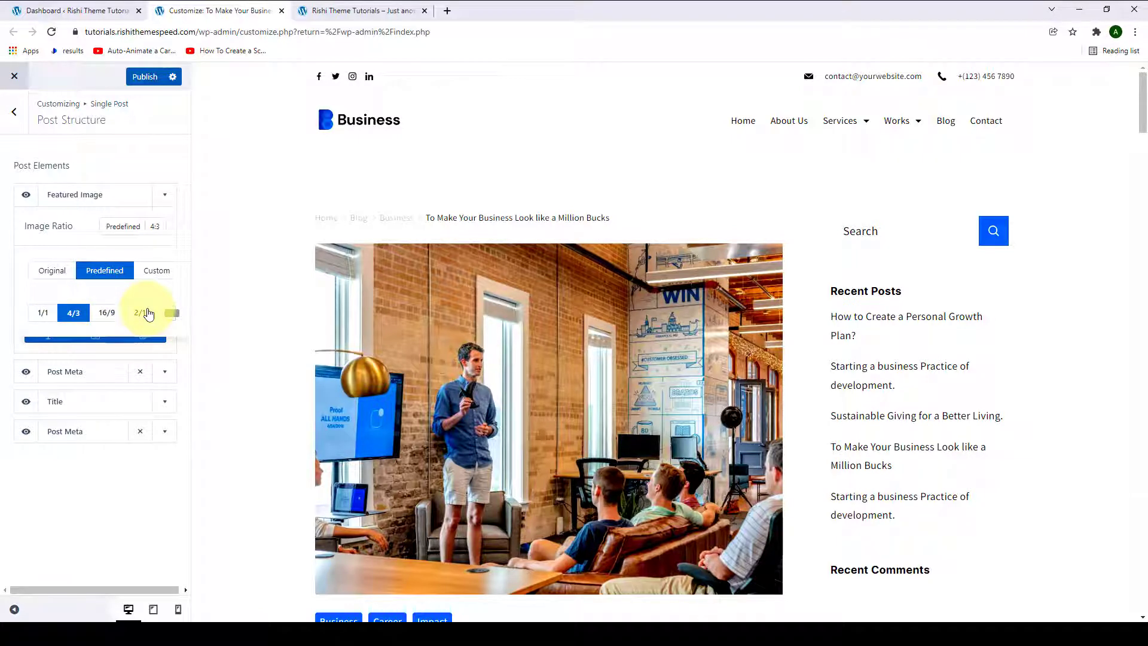
click(158, 272)
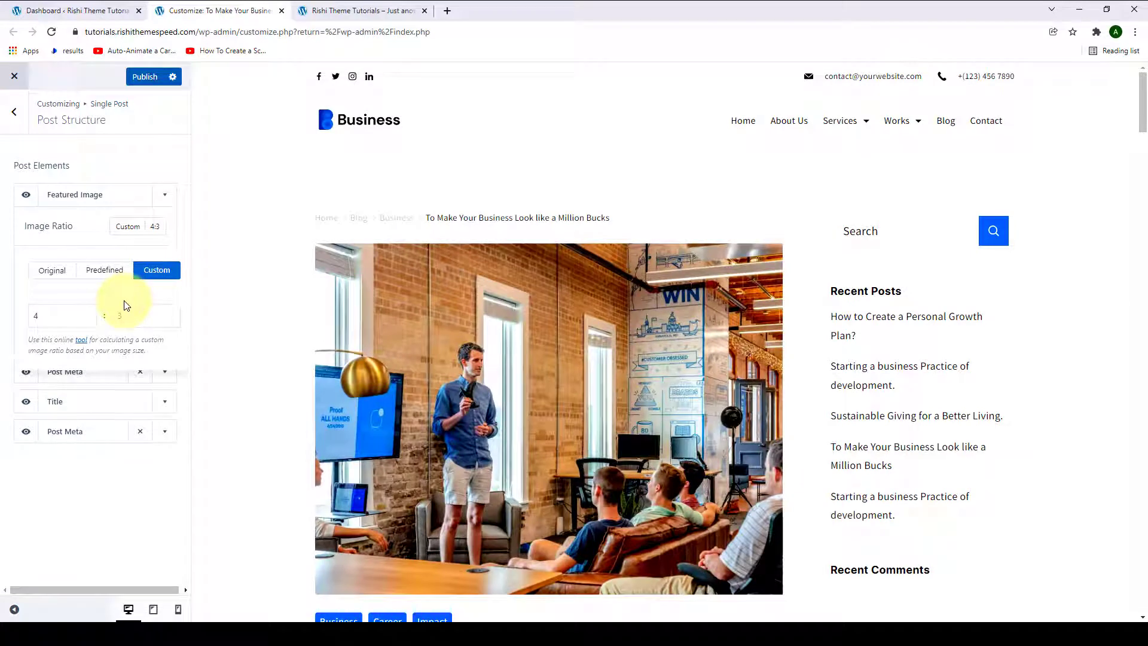
click(63, 271)
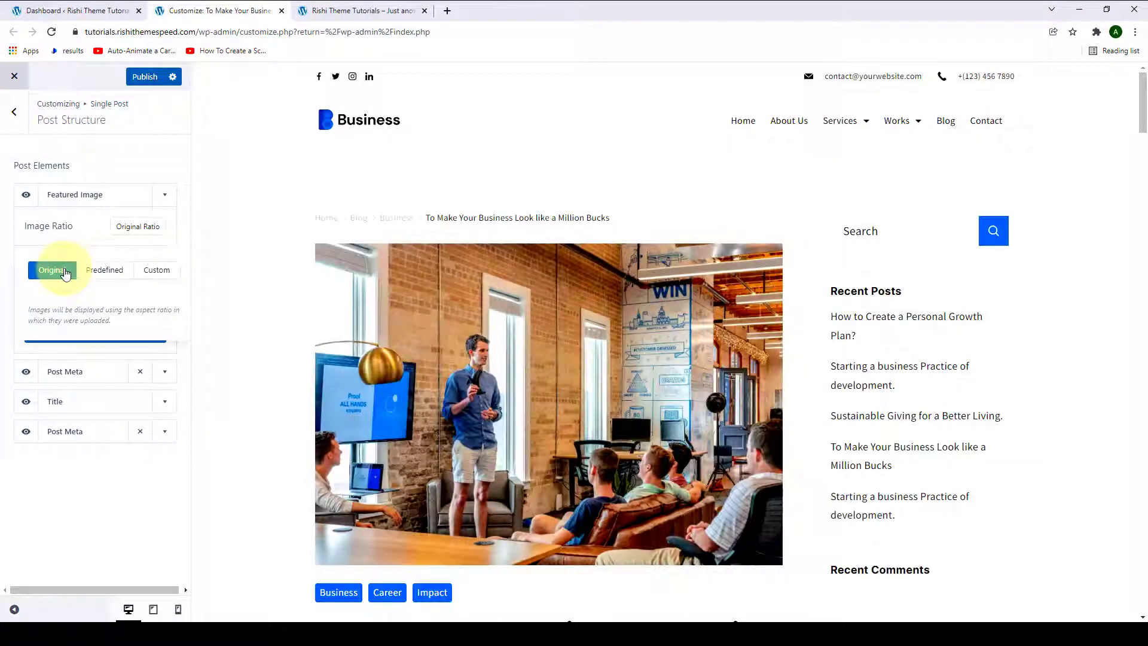
click(95, 231)
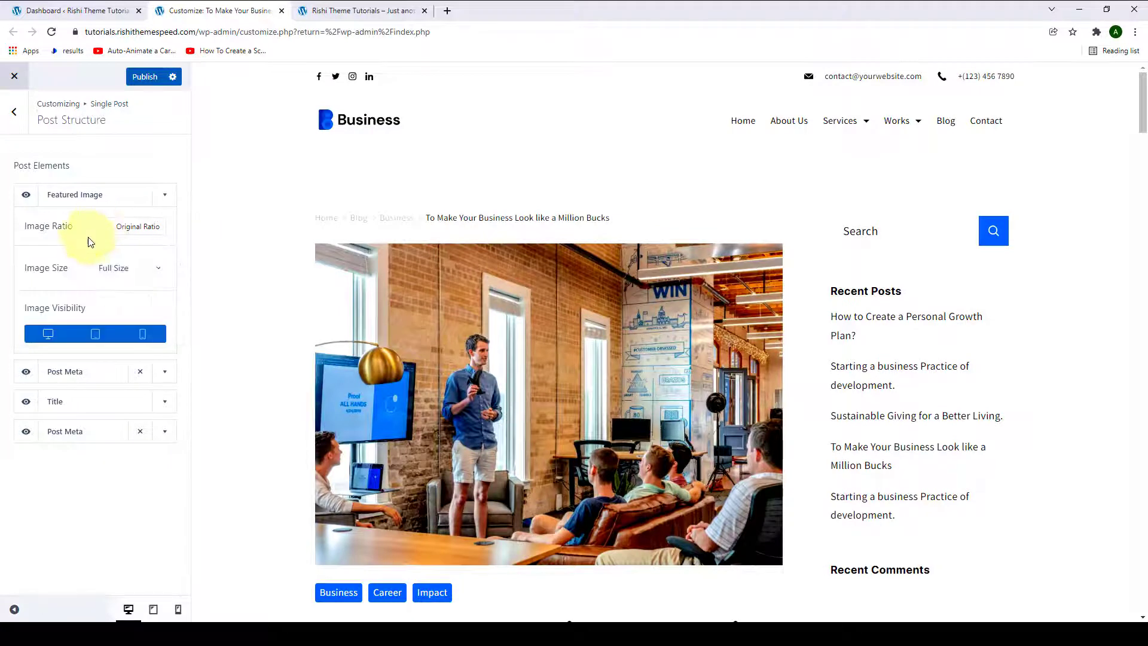
Set the featured image's size to Medium and check it in the preview.
click(136, 272)
scroll(129, 358, down, 3)
scroll(133, 400, down, 2)
scroll(135, 398, up, 5)
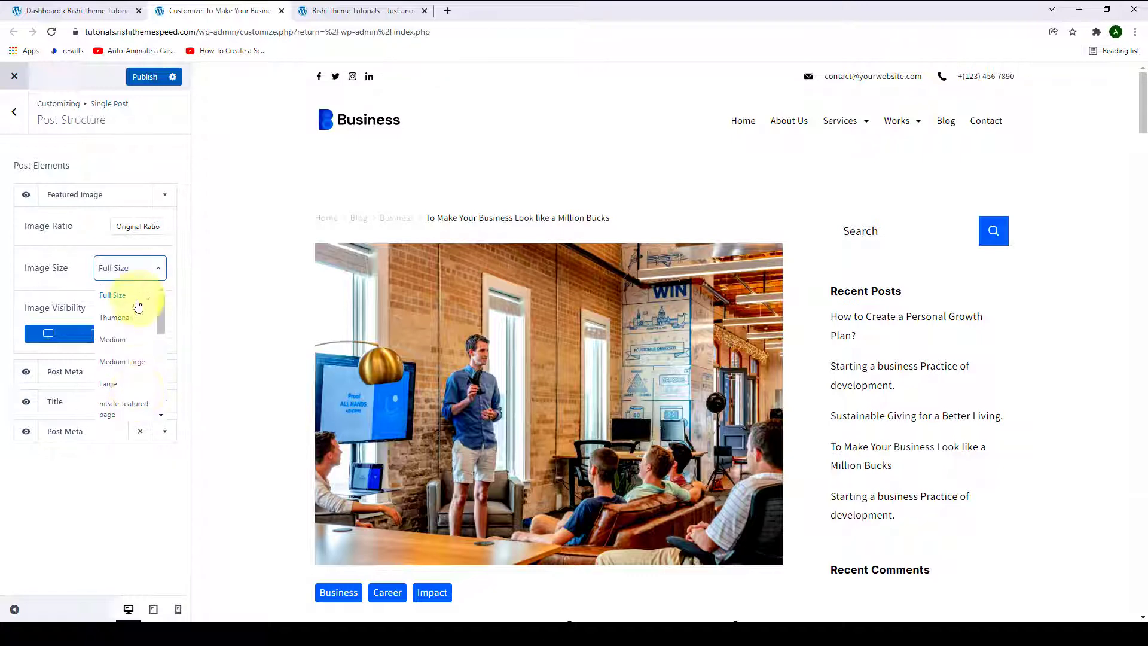
click(120, 340)
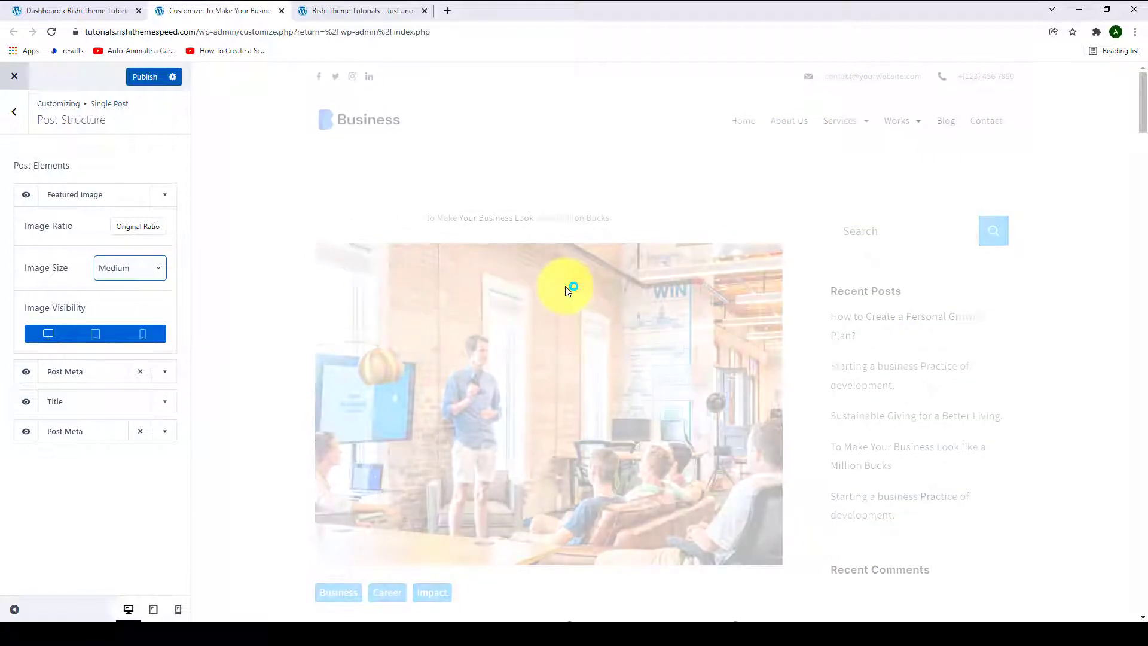
scroll(567, 290, down, 3)
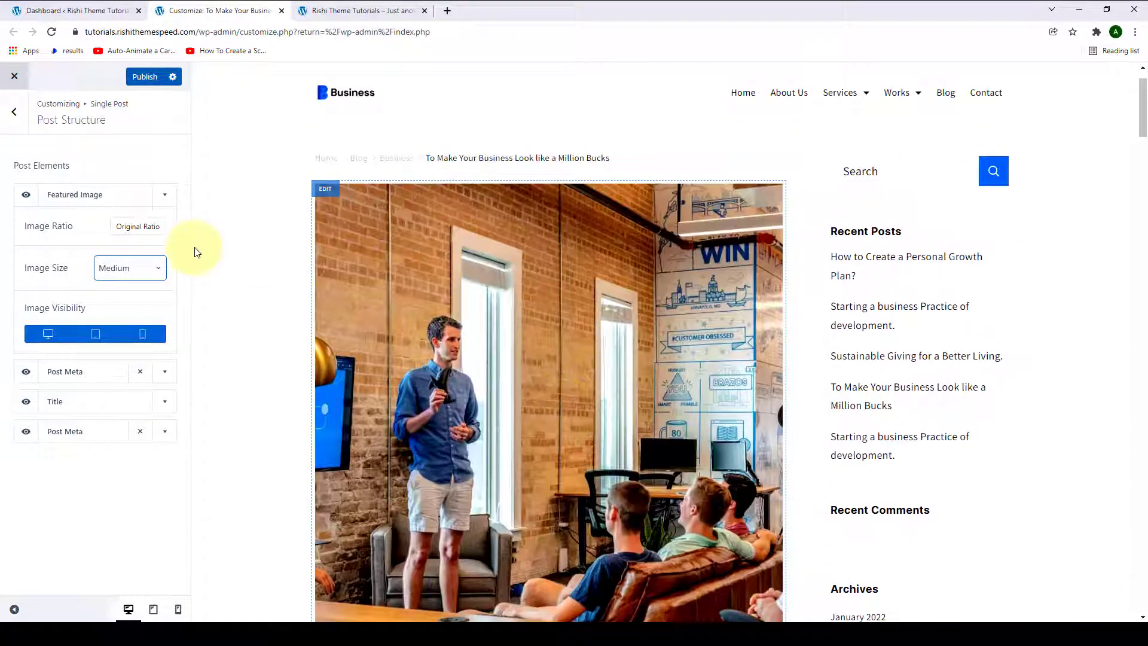
Return the featured image's size to Full Size and collapse its settings.
click(136, 270)
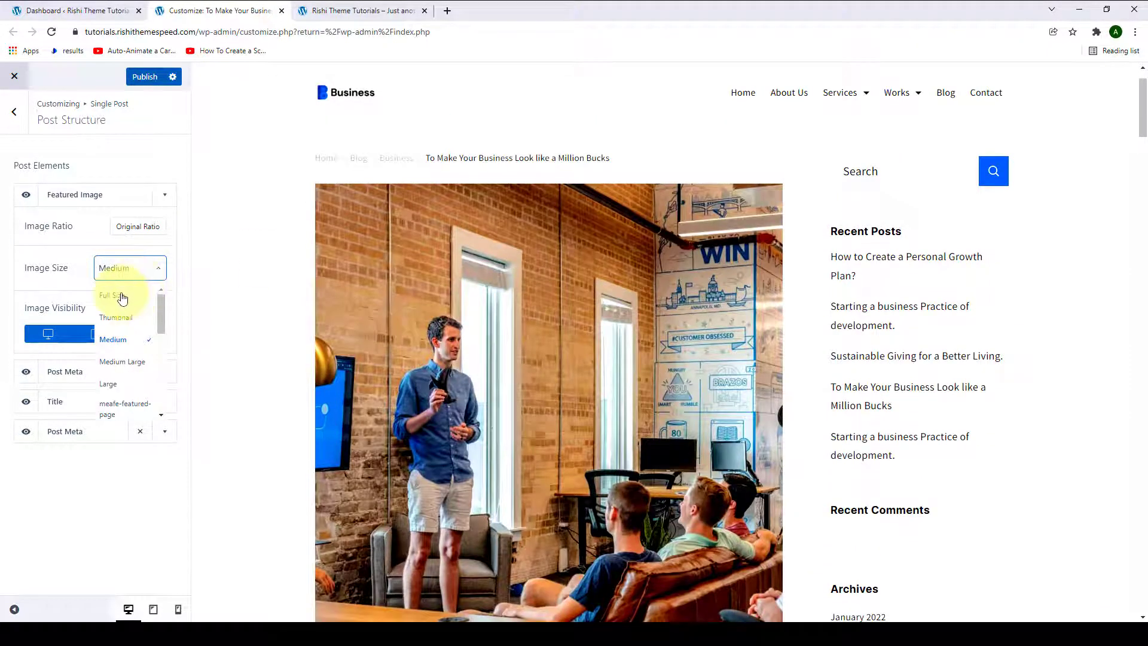
click(116, 299)
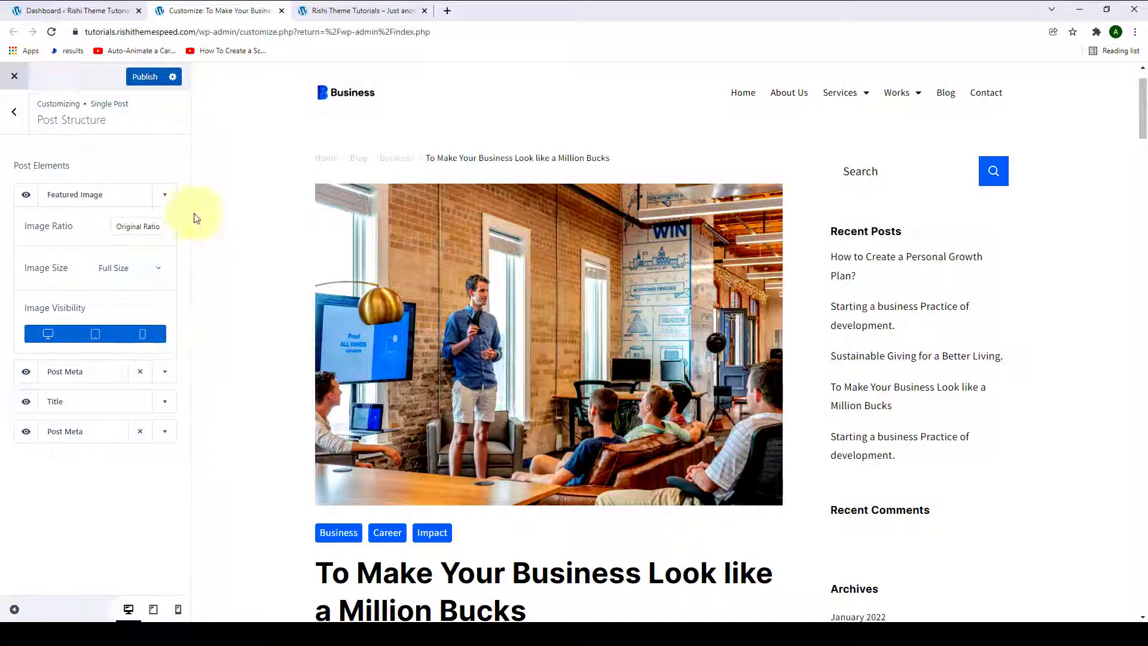
click(164, 196)
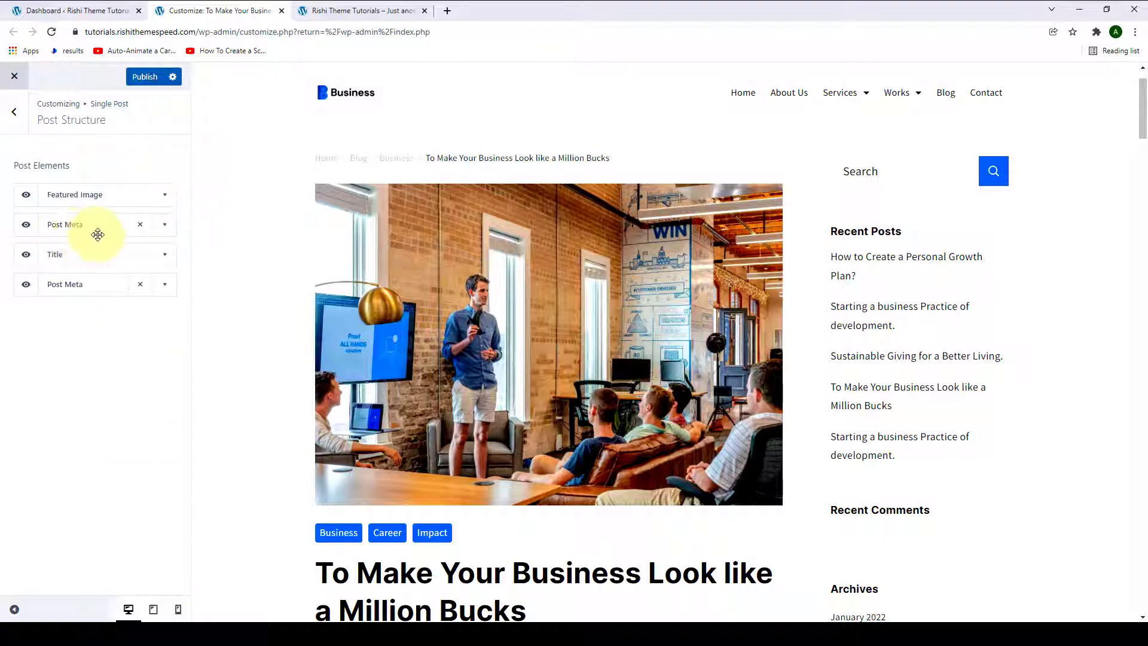
Expand the Categories settings of the first Post Meta element and set the category style to Normal.
click(171, 229)
scroll(256, 239, down, 3)
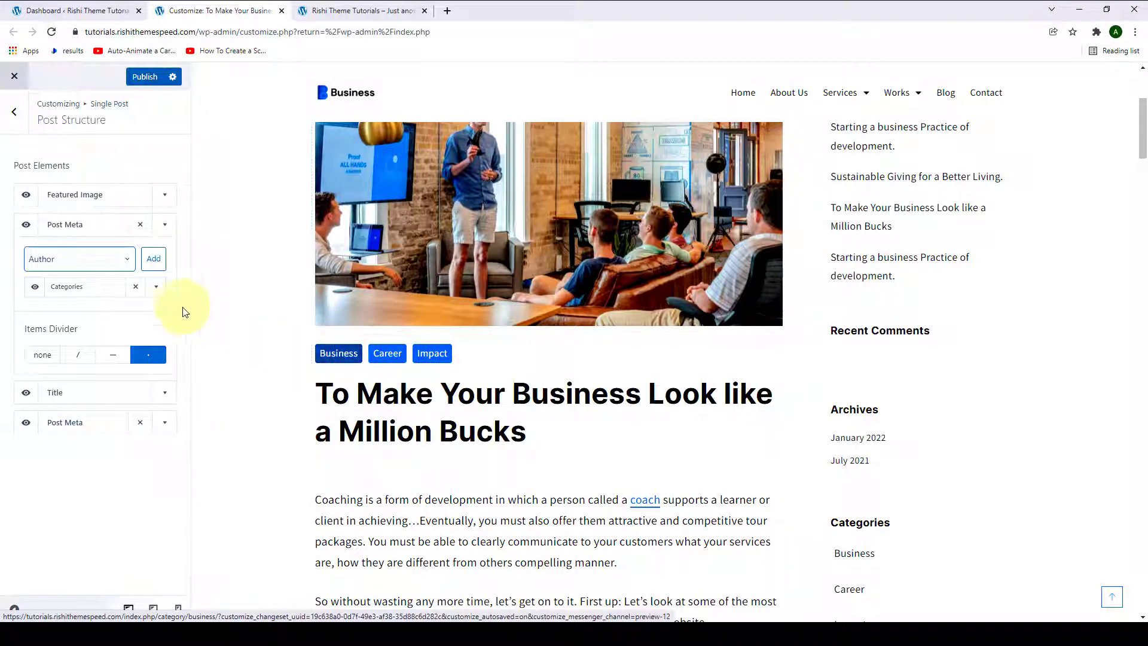
click(158, 289)
scroll(115, 323, down, 1)
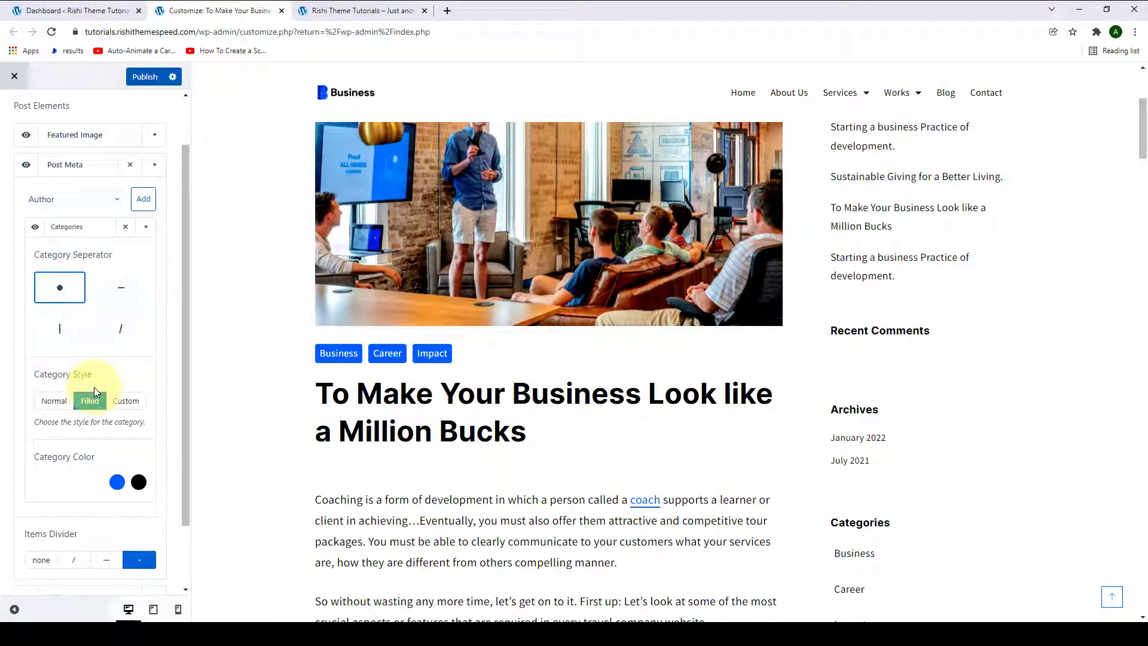
click(55, 407)
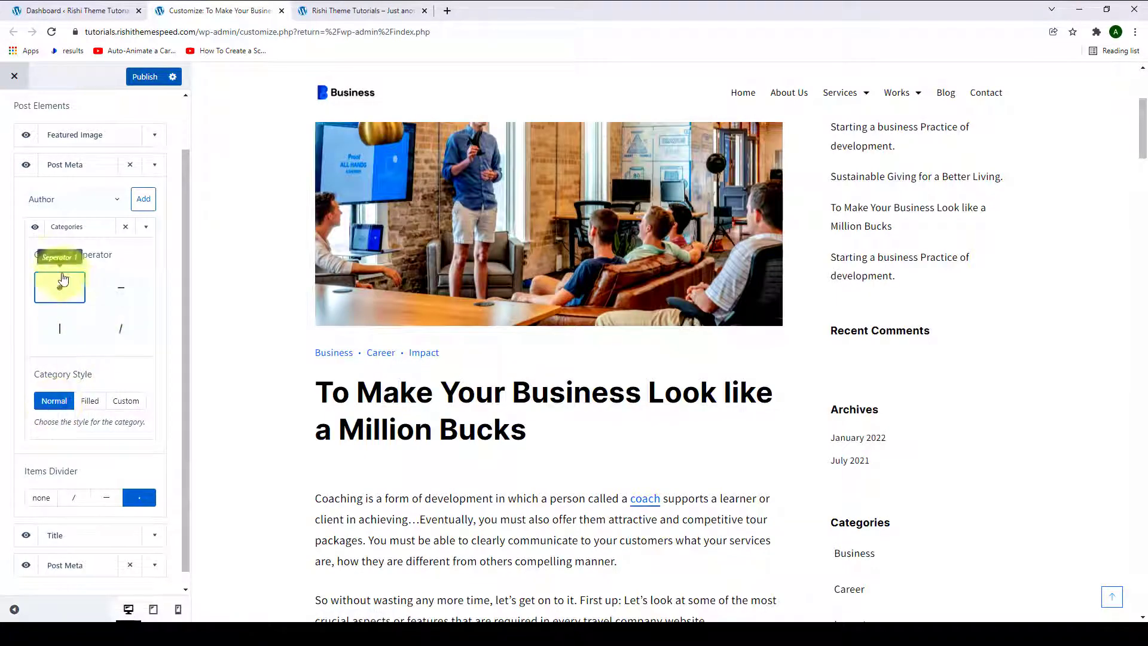
Try the dash and slash category separators and settle on the vertical bar.
click(127, 296)
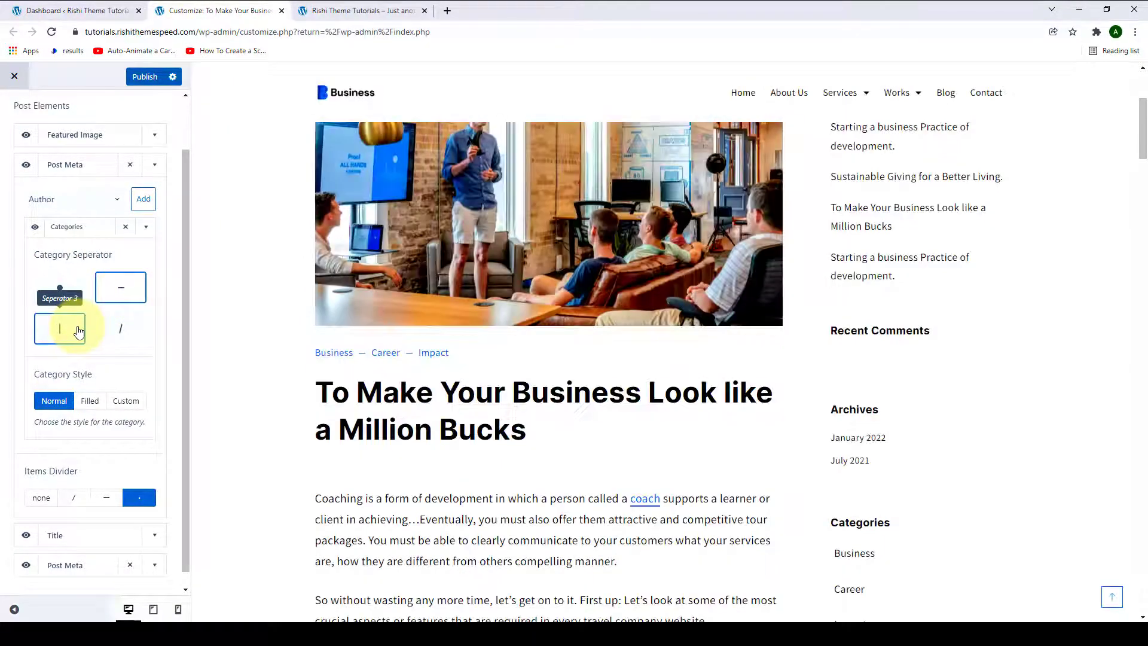
click(78, 330)
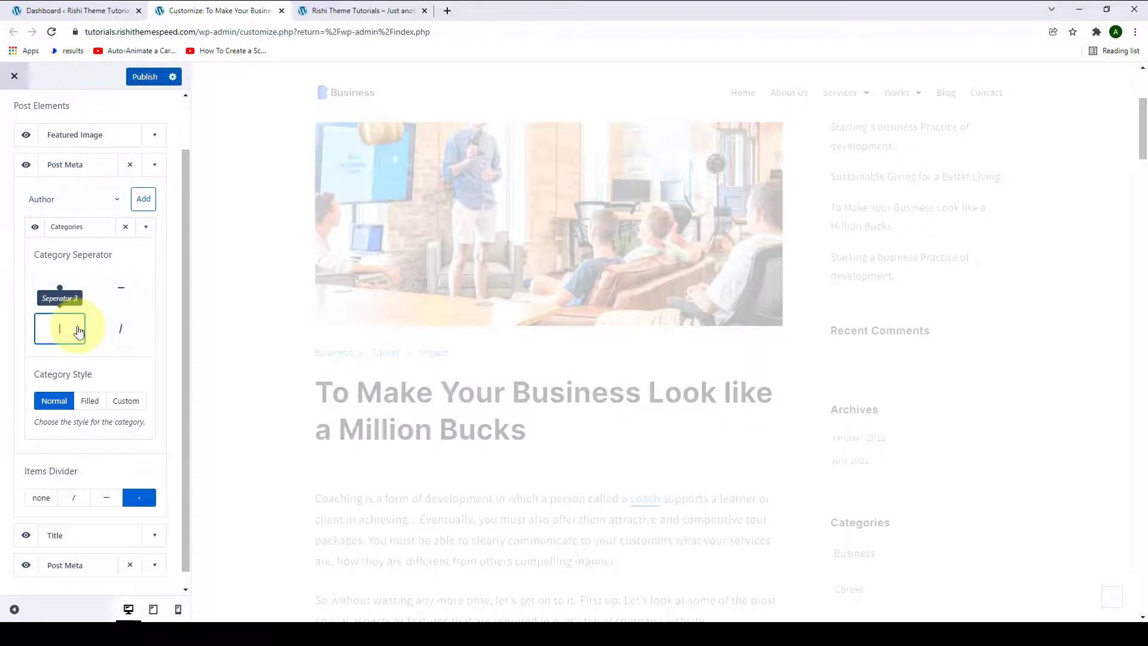
click(108, 330)
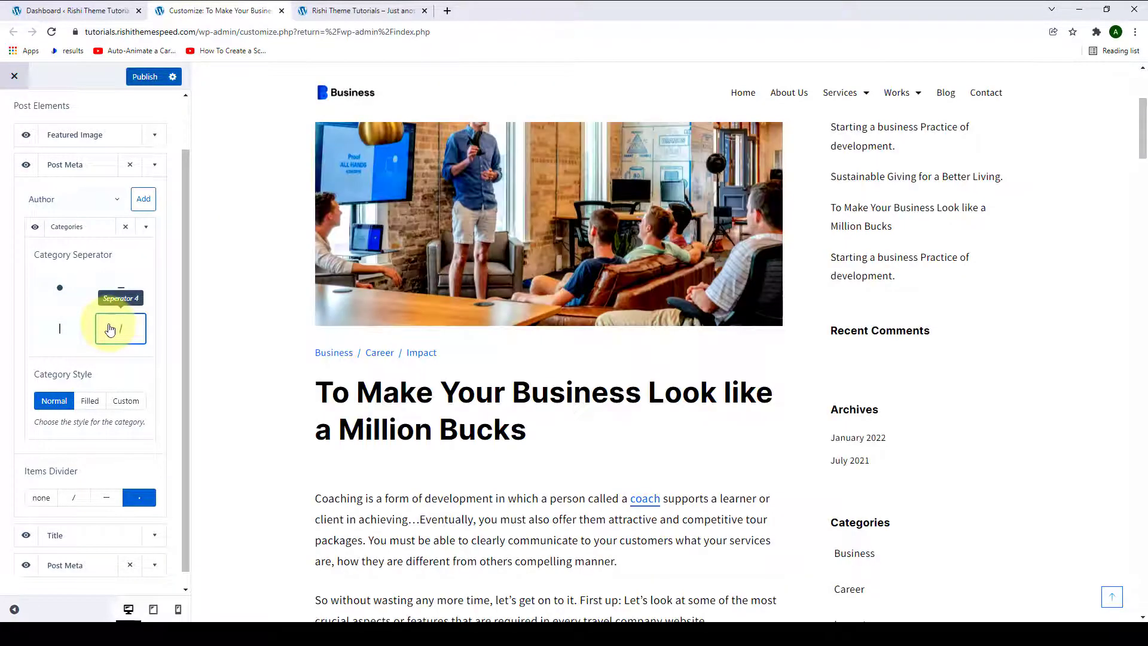
click(78, 329)
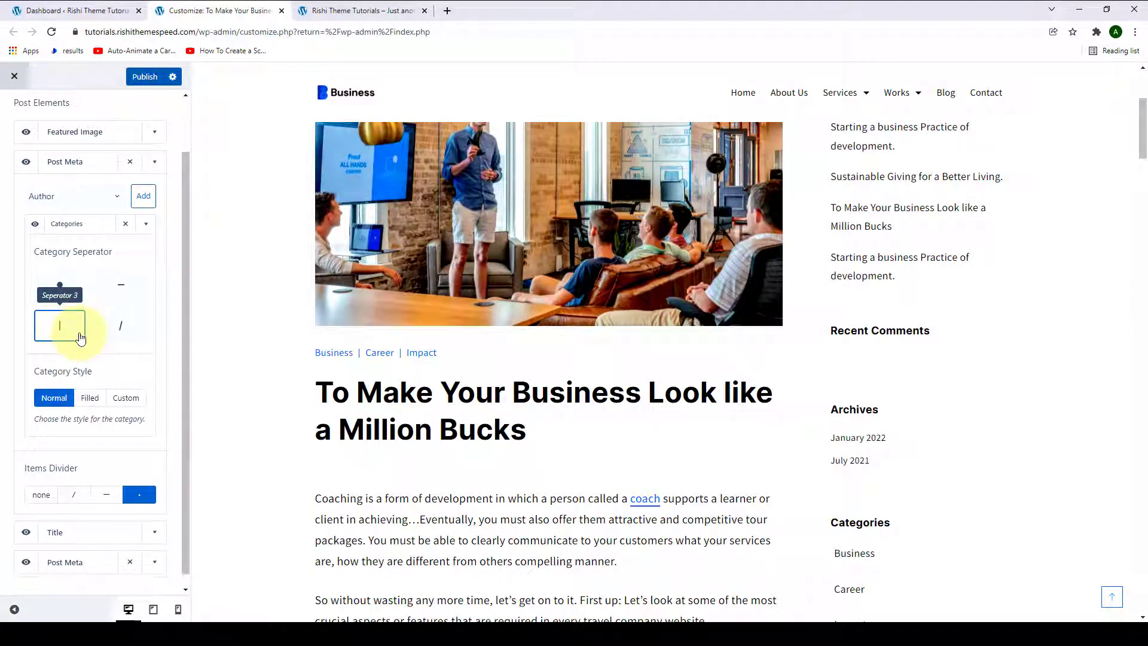
Set the category style to Filled and change the initial category color to red, #e01616.
scroll(64, 353, down, 1)
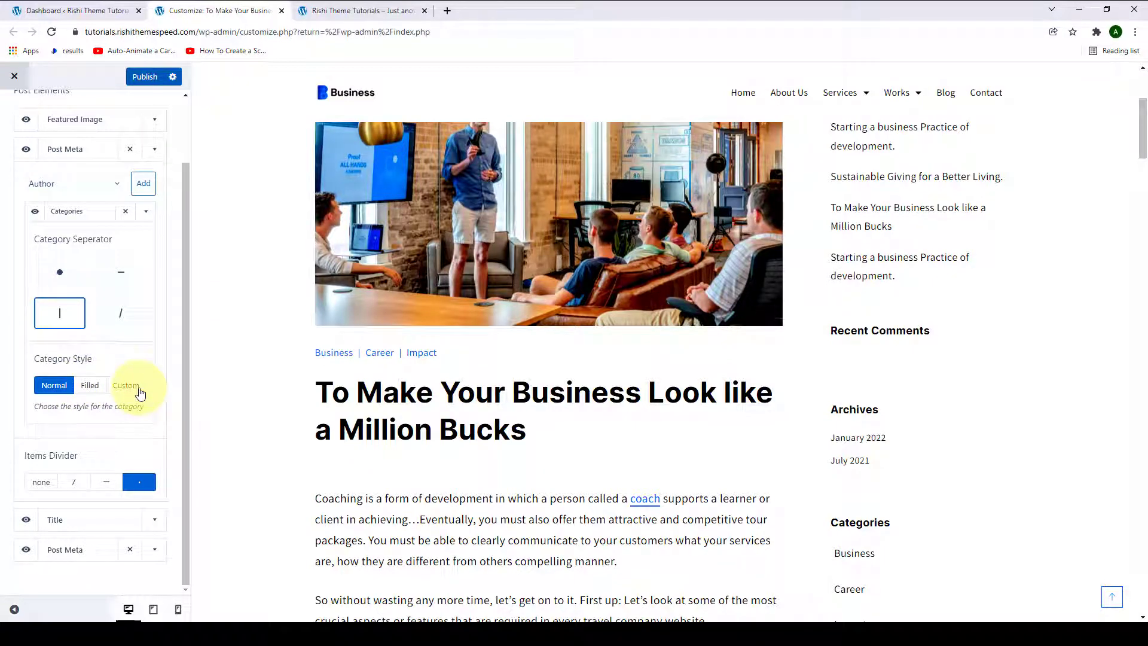
click(93, 385)
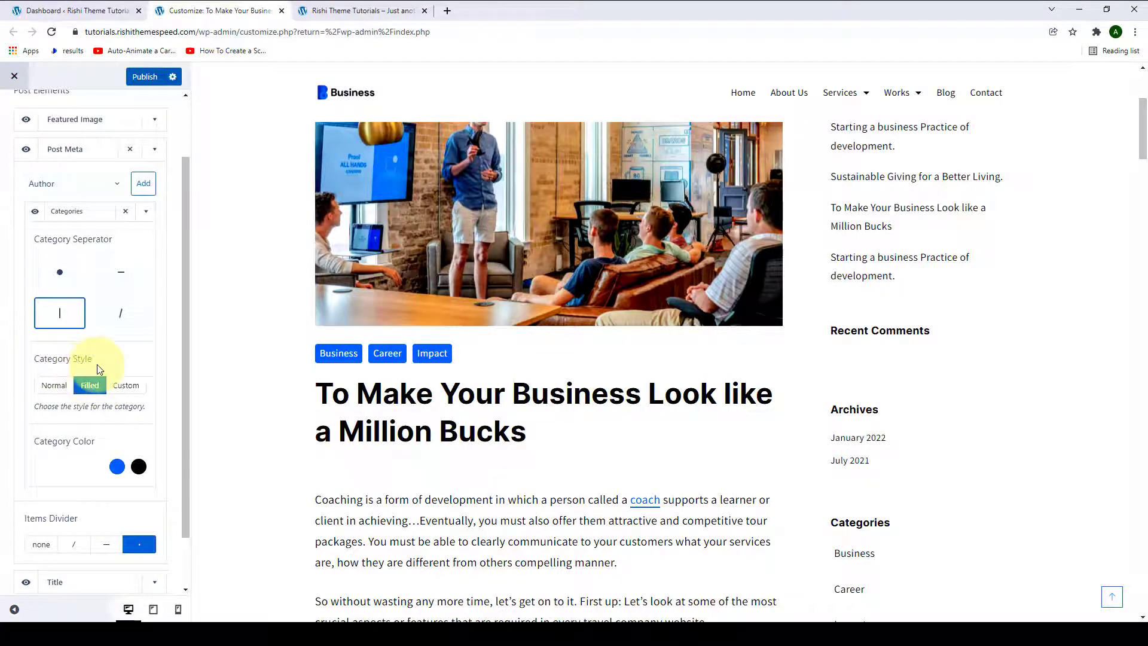
scroll(57, 461, down, 1)
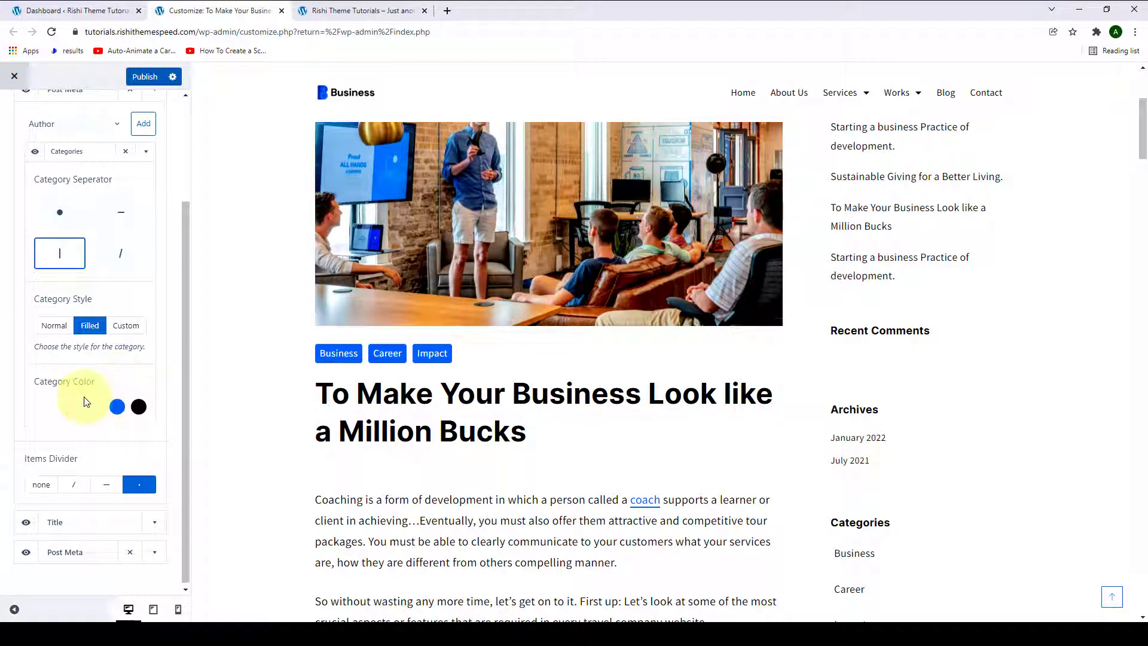
click(118, 408)
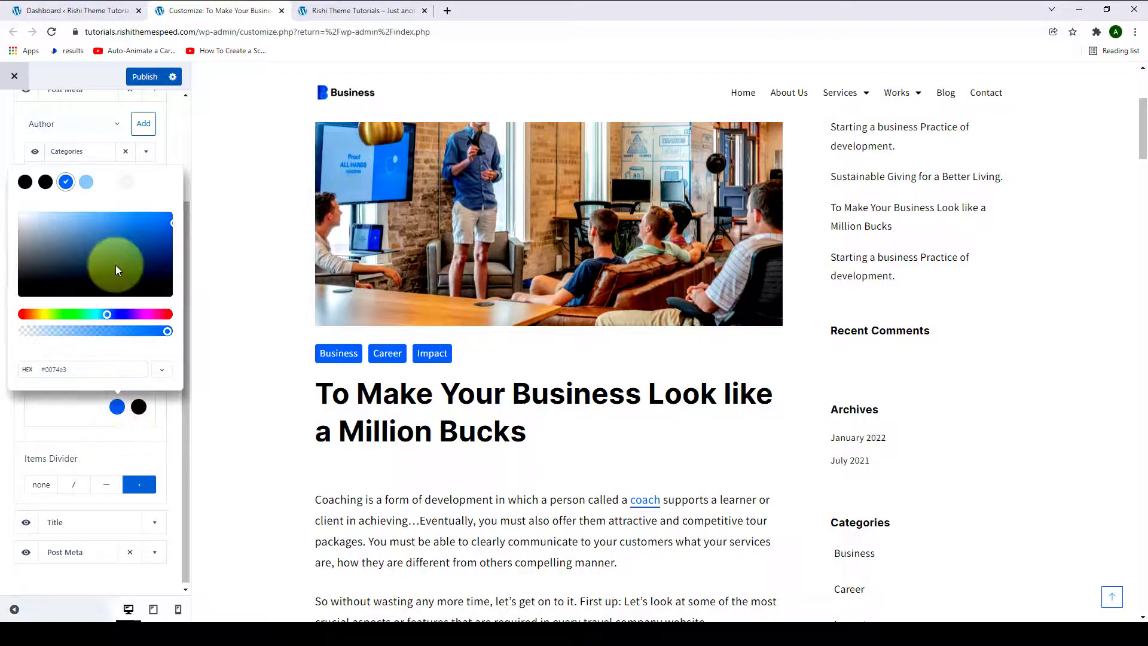
click(45, 182)
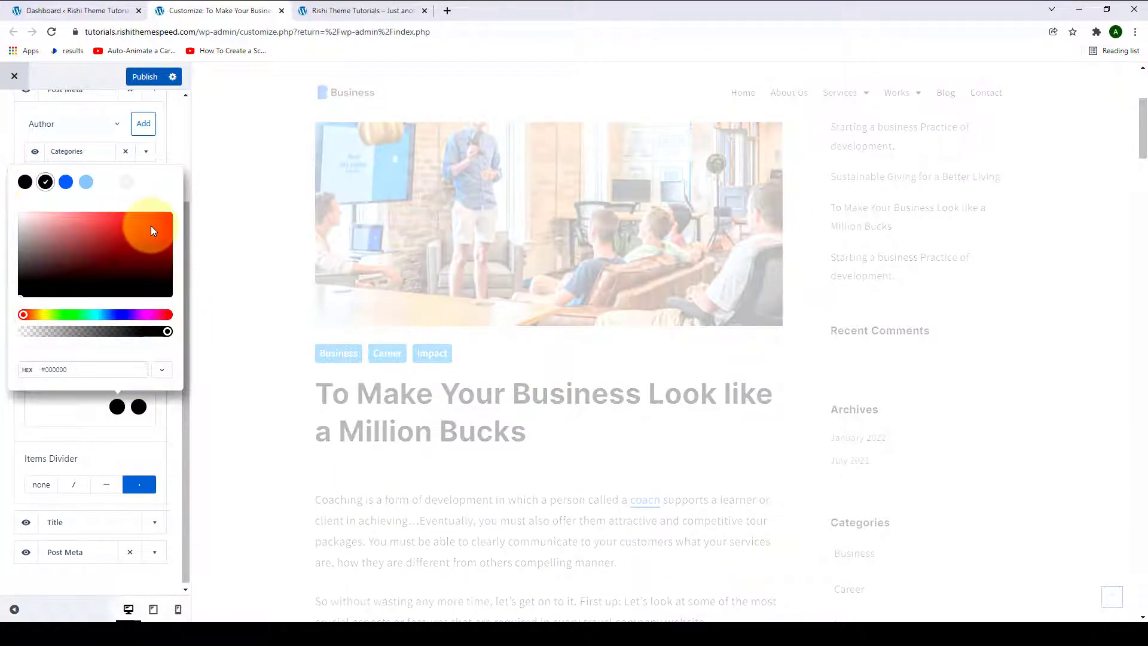
click(158, 224)
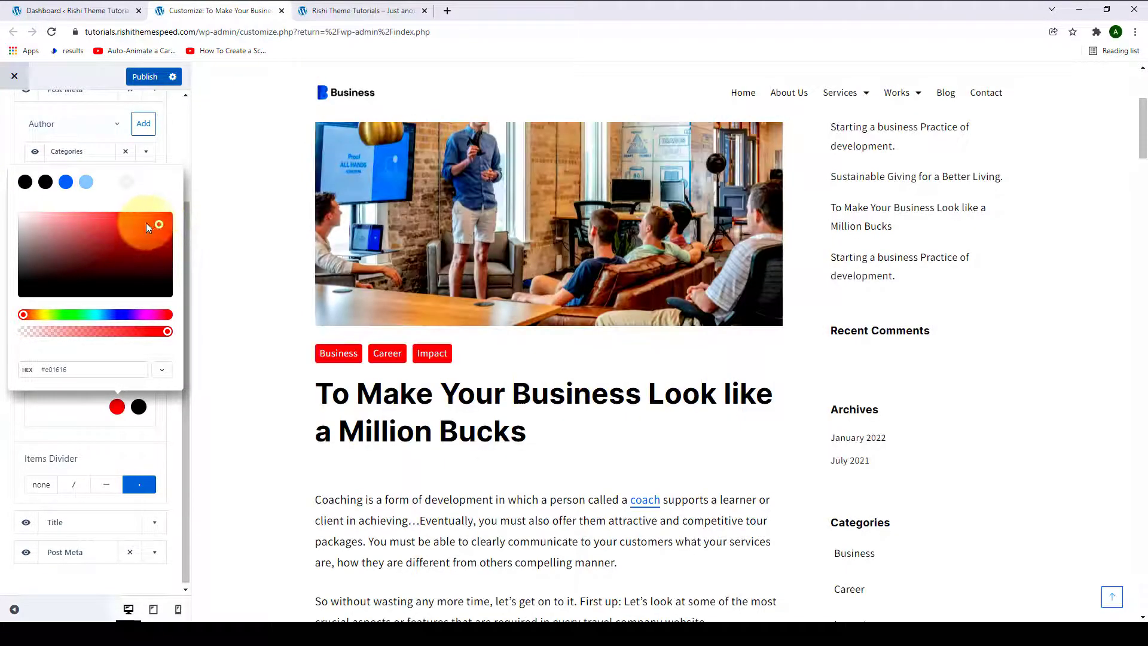
Try pink shades for the initial category color, settle on the palette's bright blue, and collapse the Categories settings.
click(153, 316)
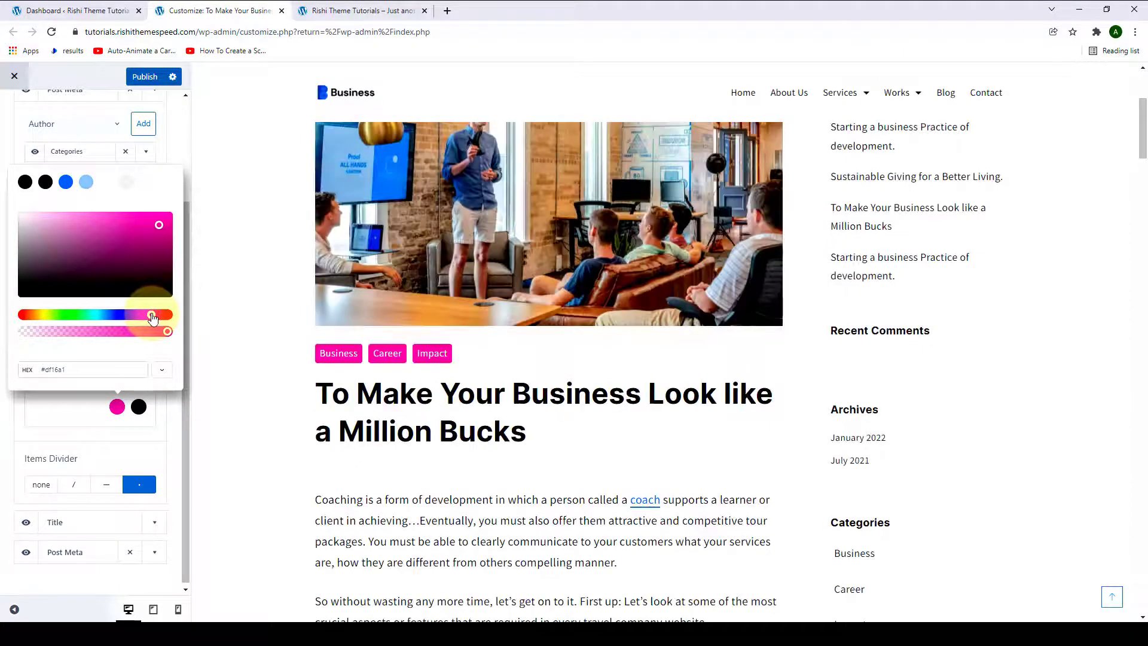
click(149, 315)
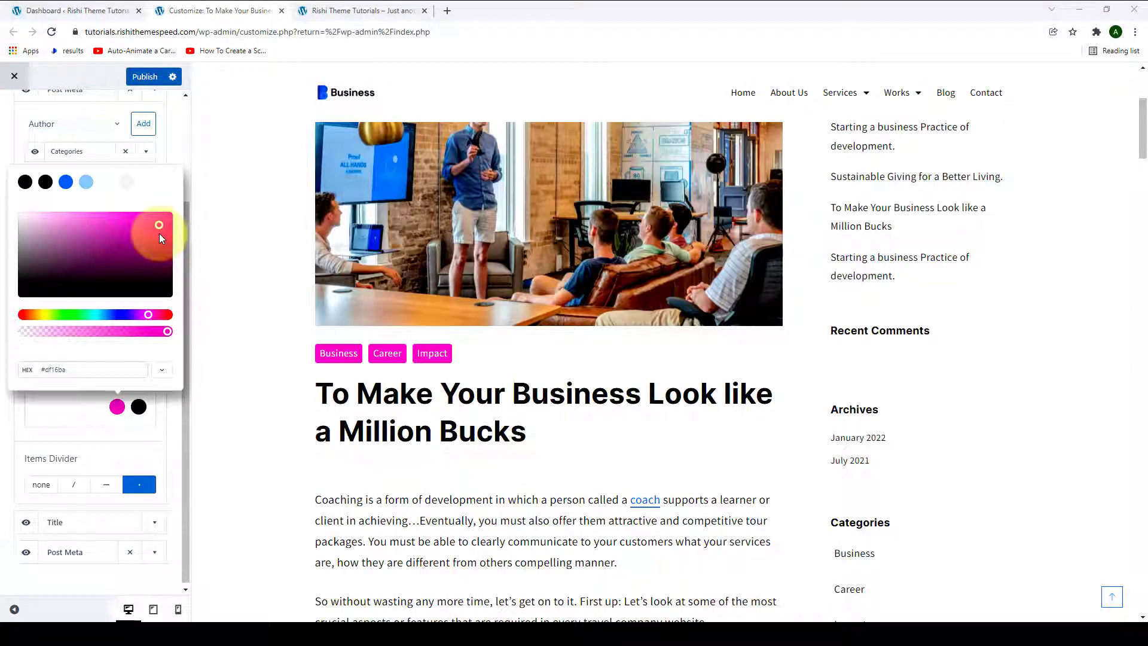
click(65, 182)
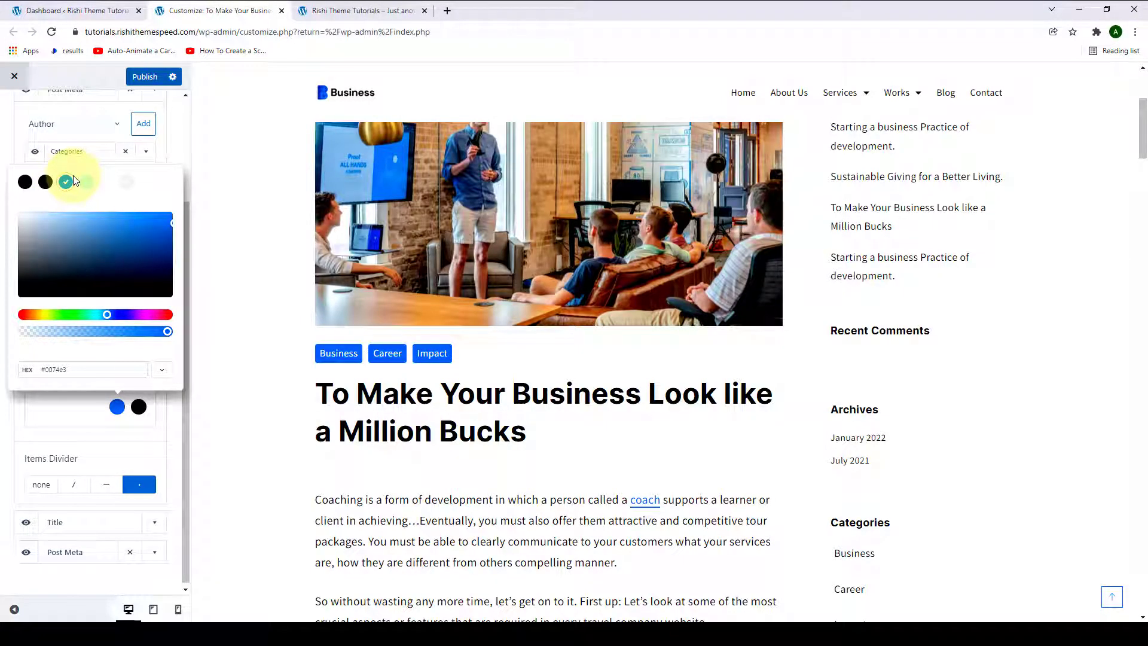
click(170, 151)
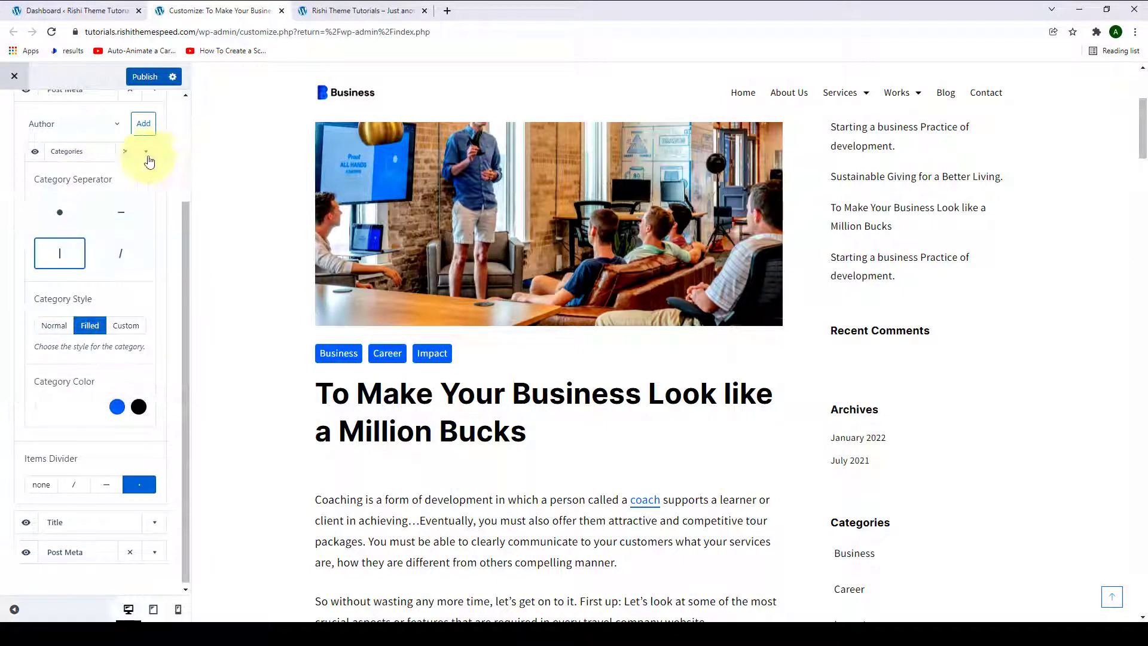
click(147, 153)
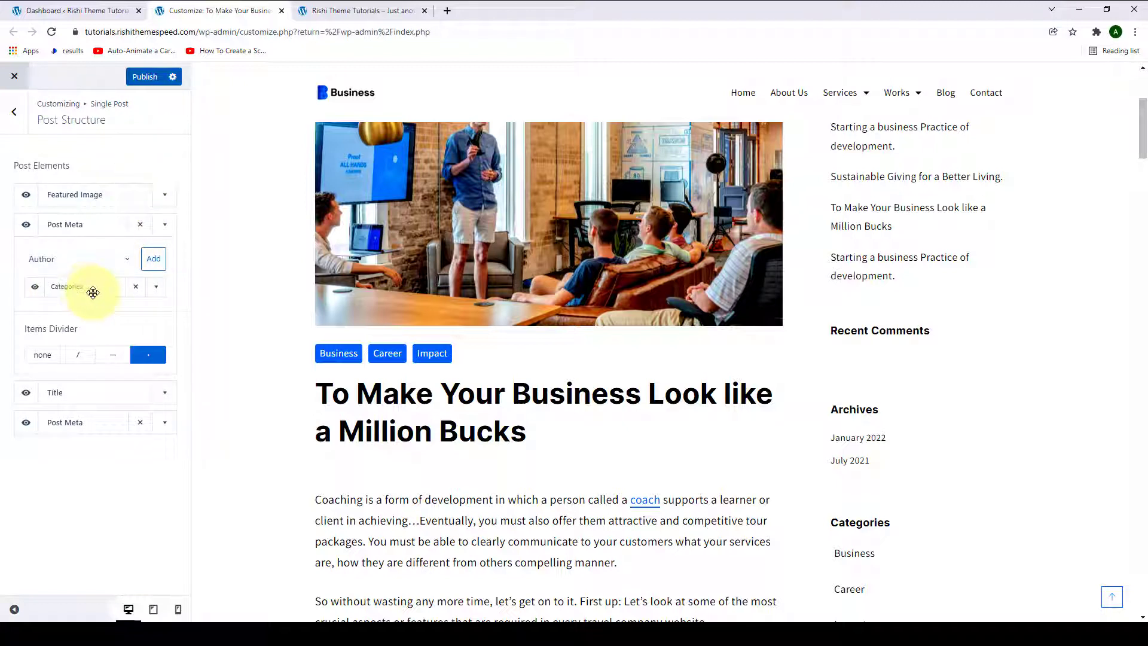
Add the Author item to the first Post Meta element and turn on its author avatar.
click(118, 267)
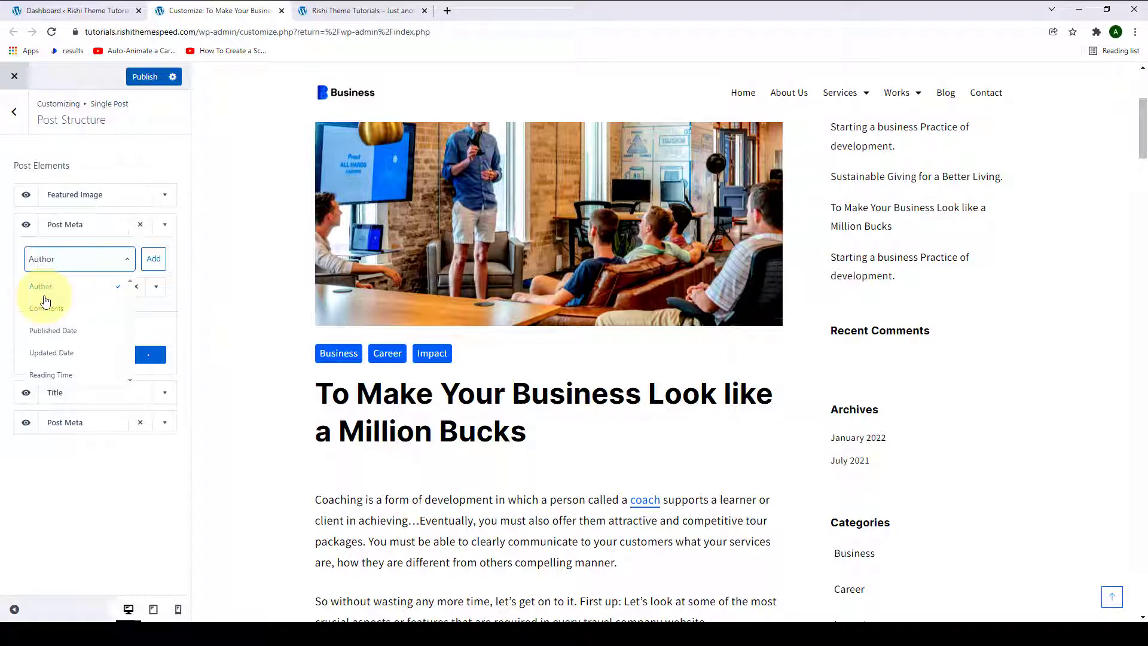
click(153, 266)
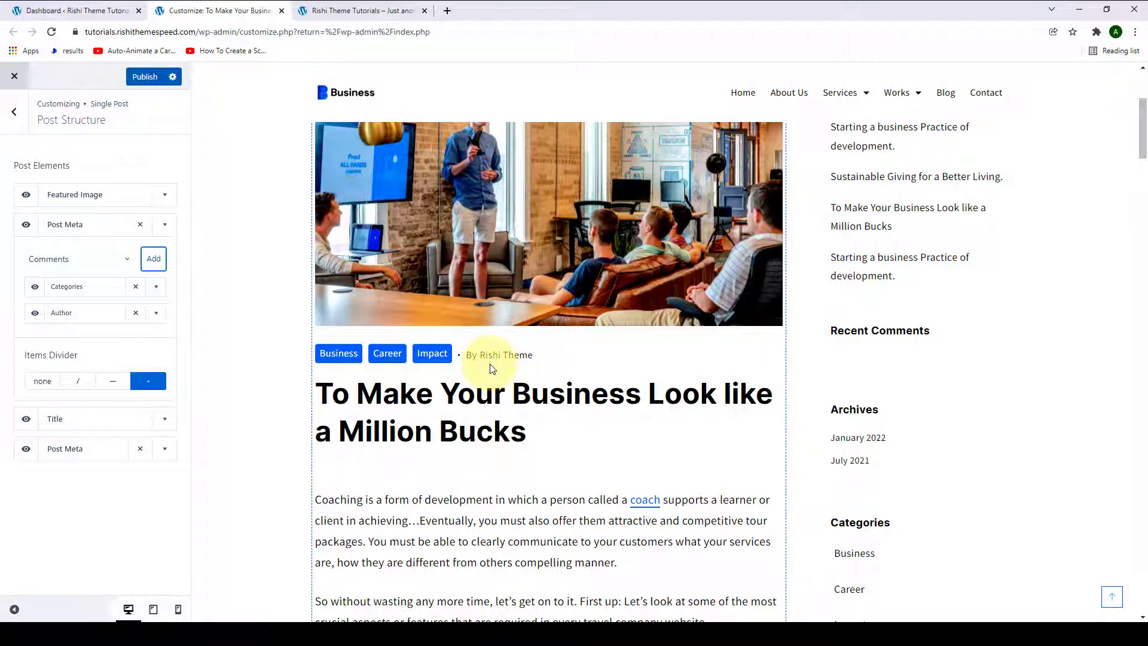
click(155, 312)
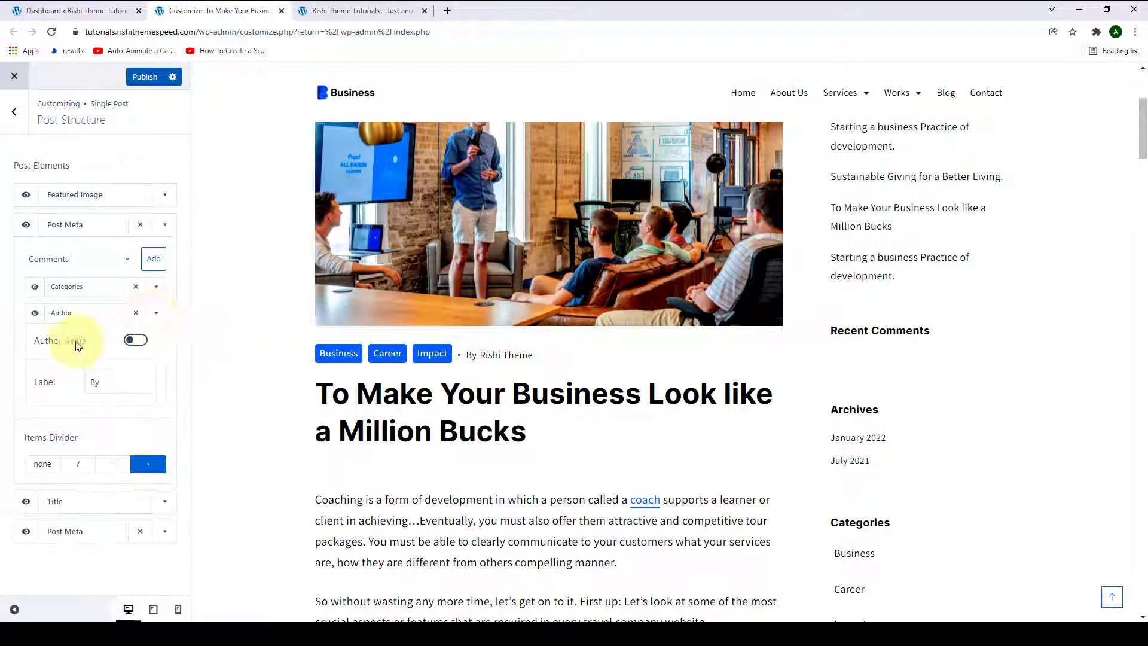
click(138, 341)
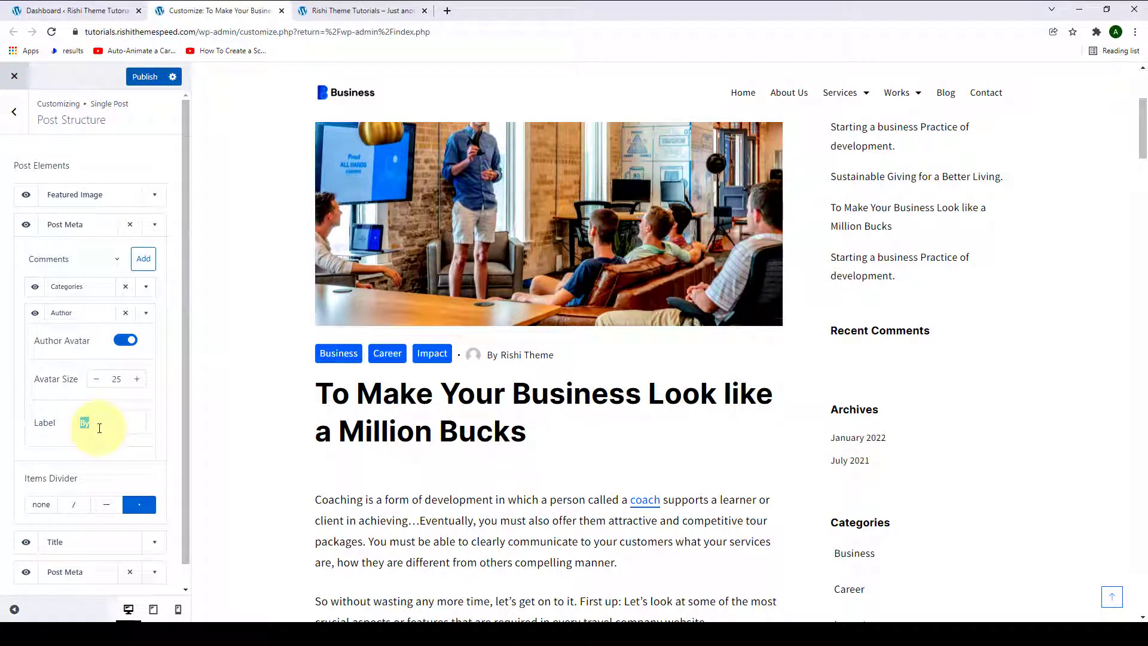
click(147, 315)
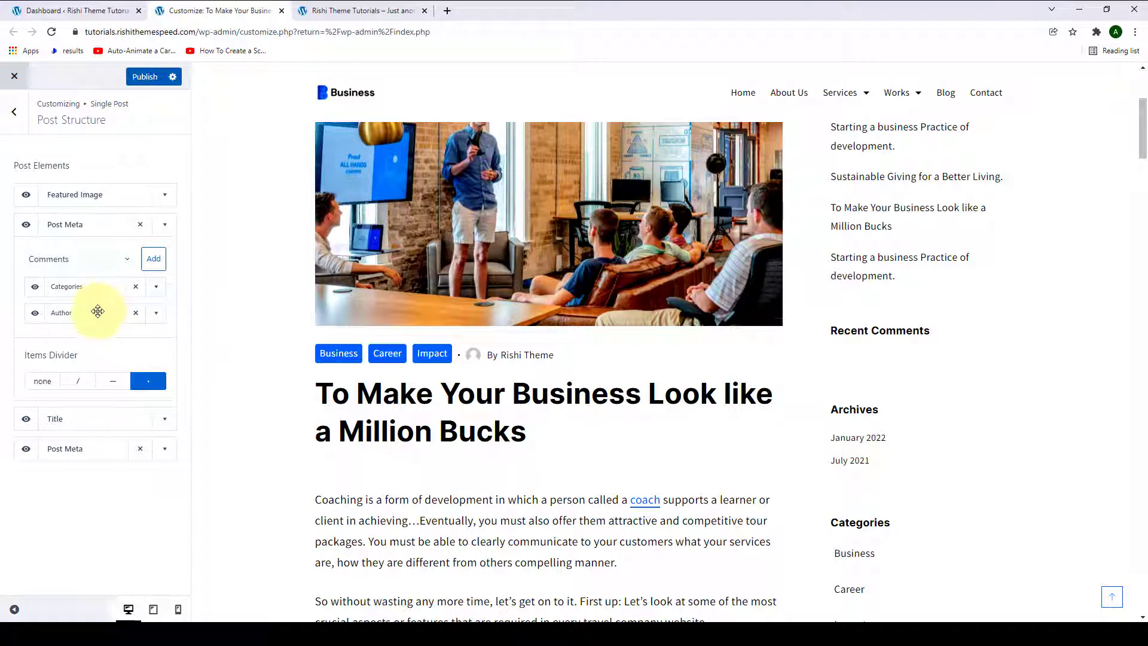
Move Author above Categories in the first Post Meta element and collapse that element.
drag(98, 311, 94, 291)
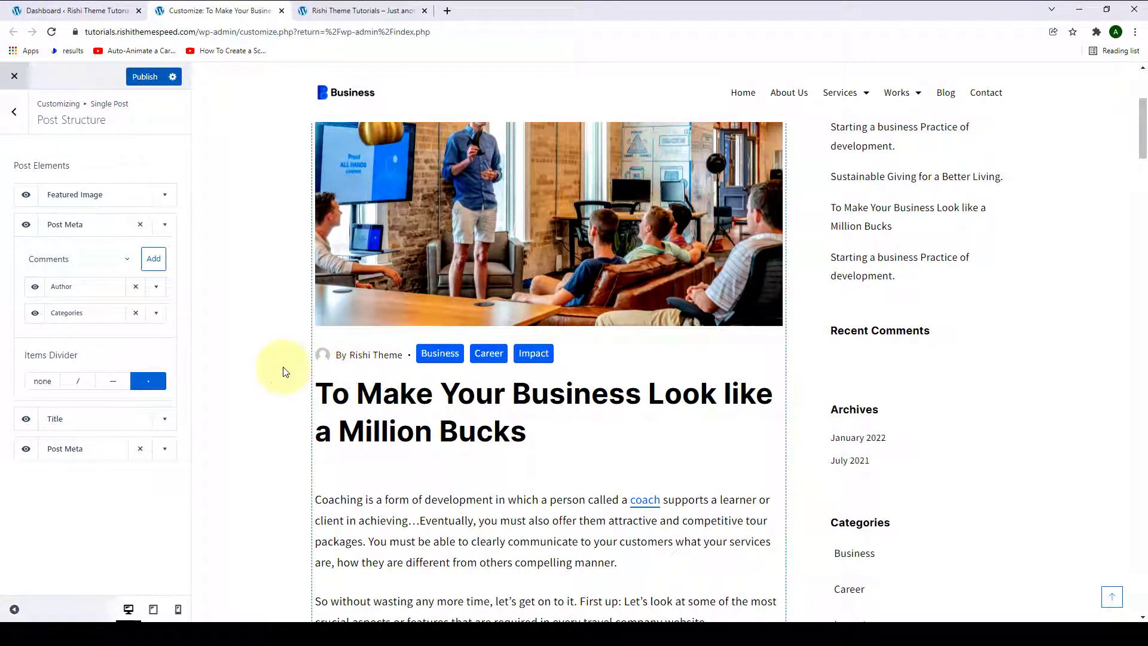
click(113, 263)
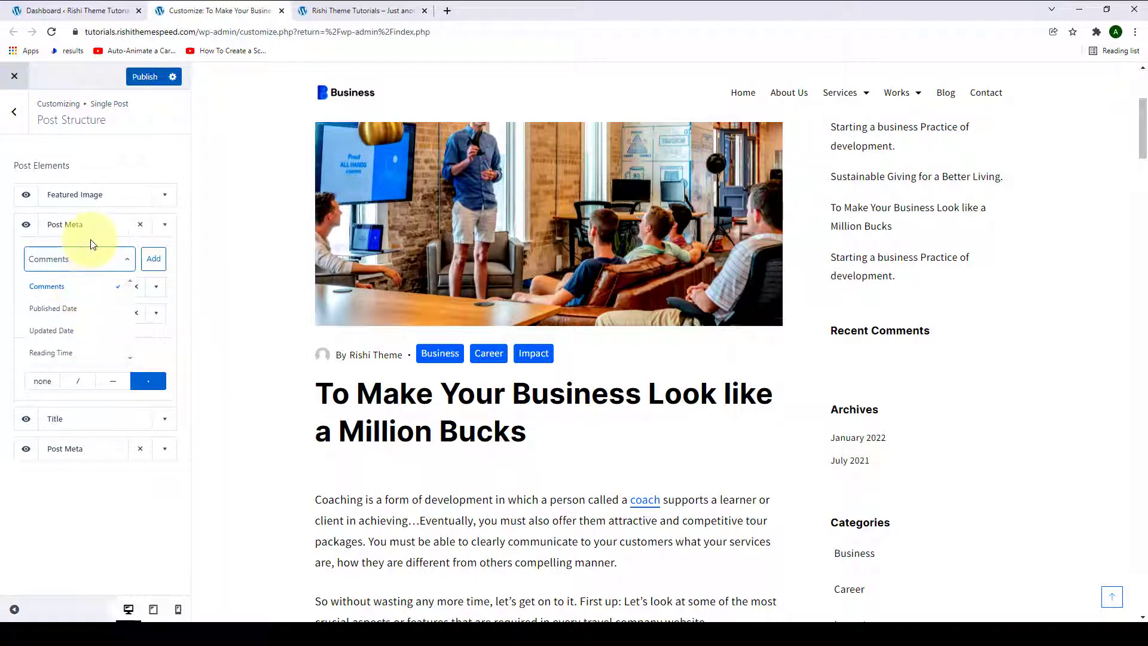
click(127, 259)
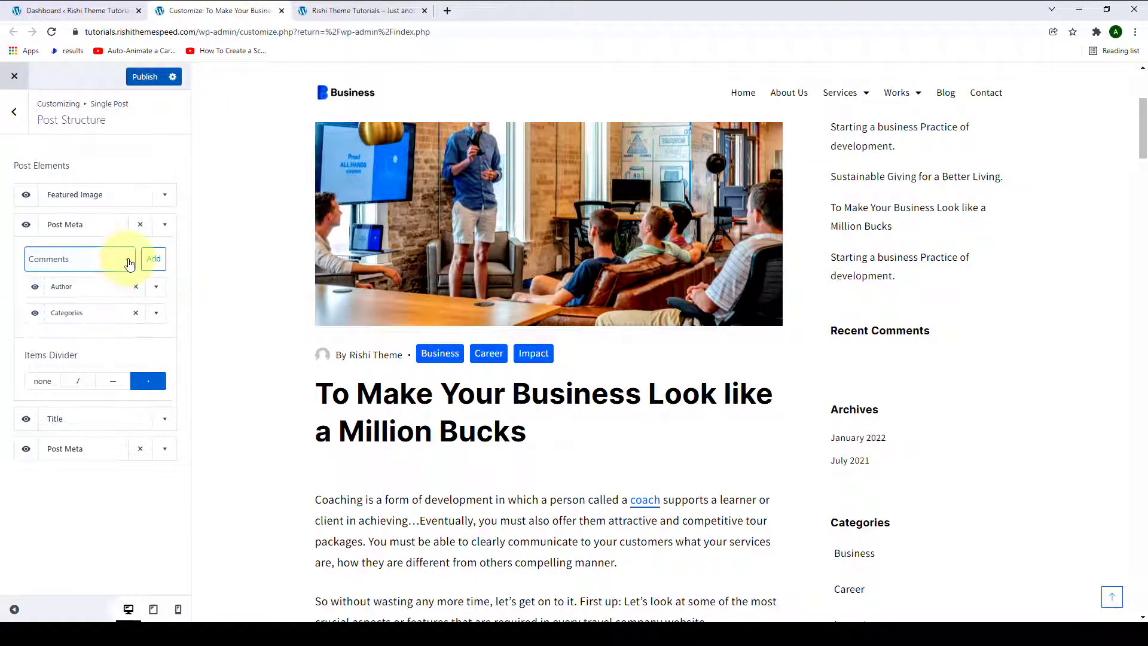
click(171, 224)
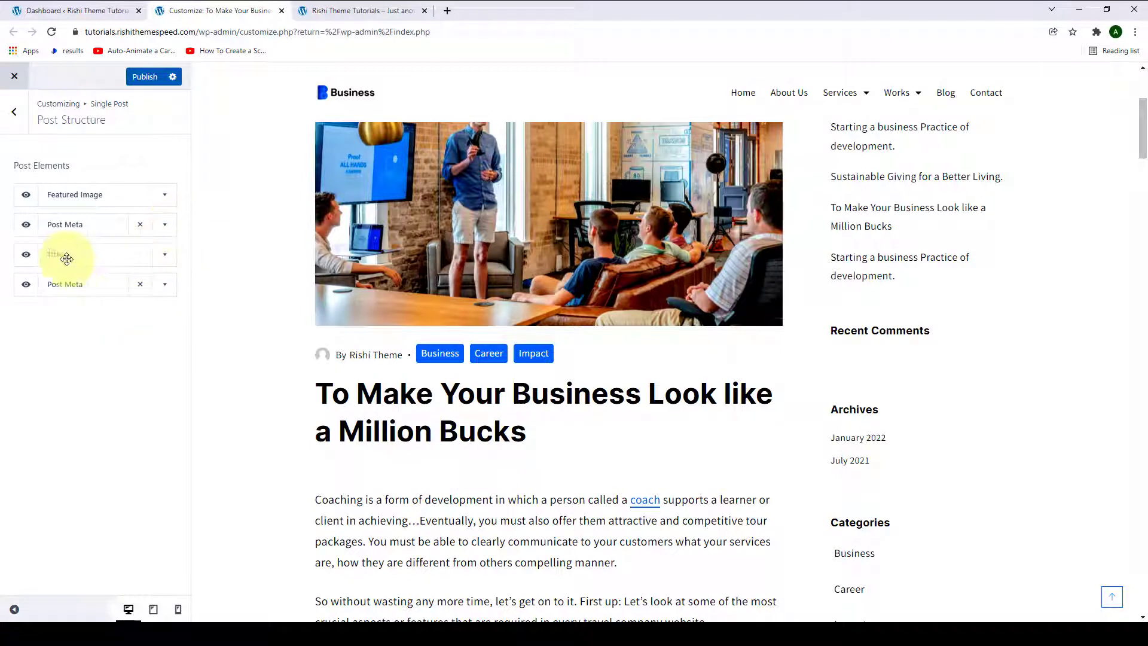
Examine the heading tag options of the Title element and leave the tag as it is.
click(167, 264)
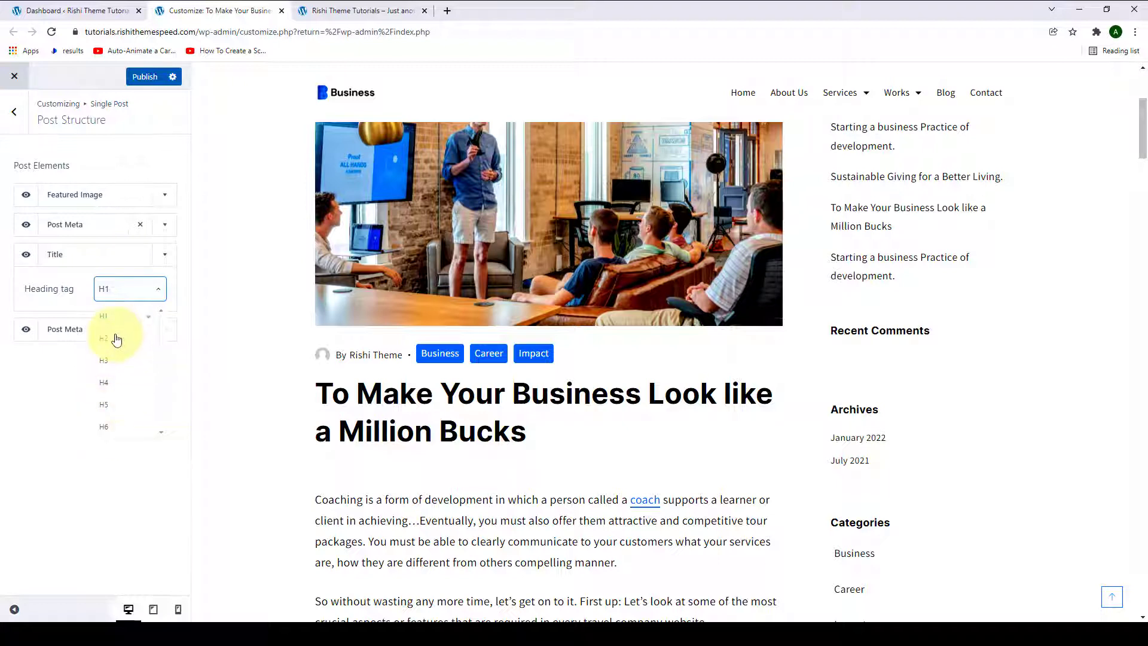
click(163, 258)
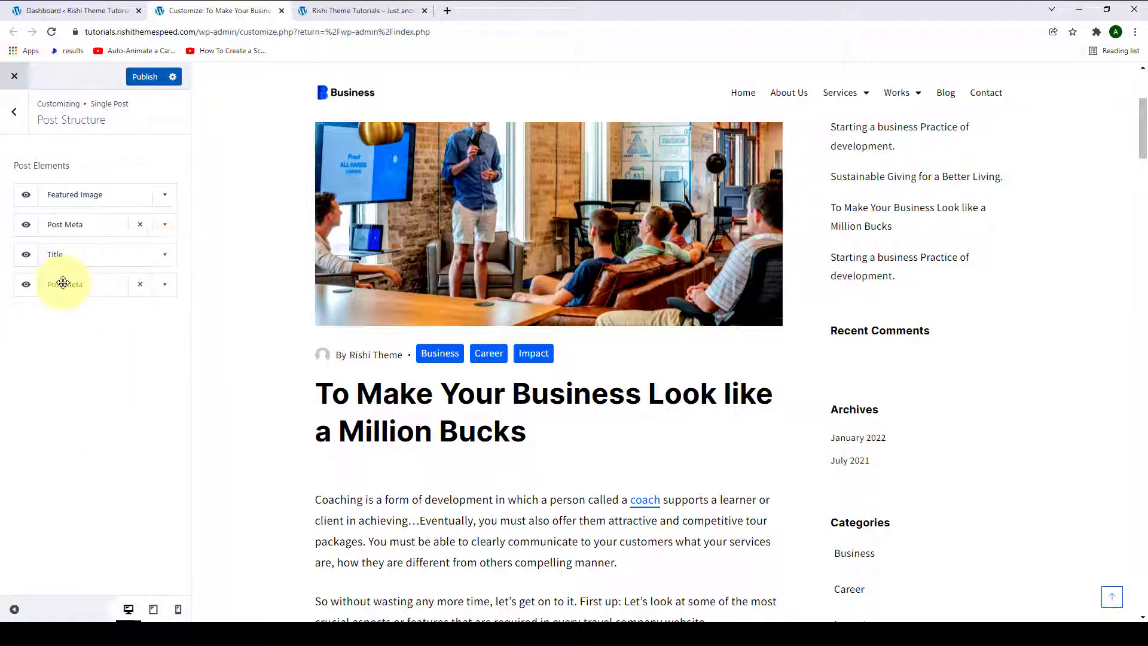
Expand the second Post Meta element and make its Published Date item visible in the post.
click(165, 287)
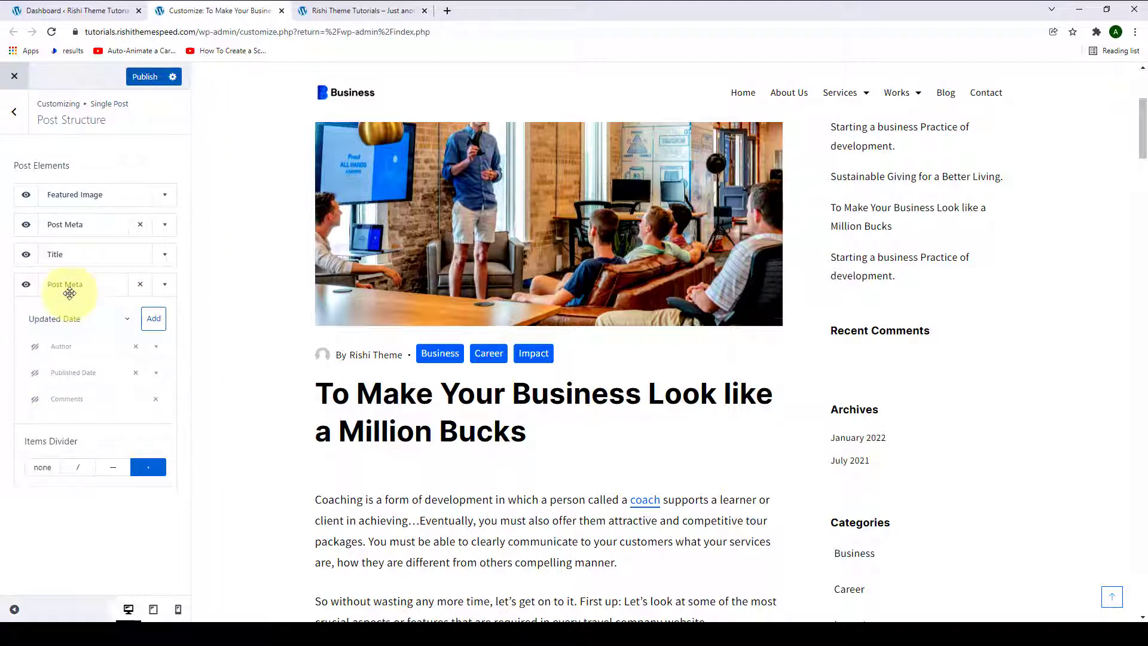
mouse_move(50, 395)
mouse_down()
mouse_move(48, 357)
mouse_move(53, 390)
mouse_move(48, 374)
mouse_up()
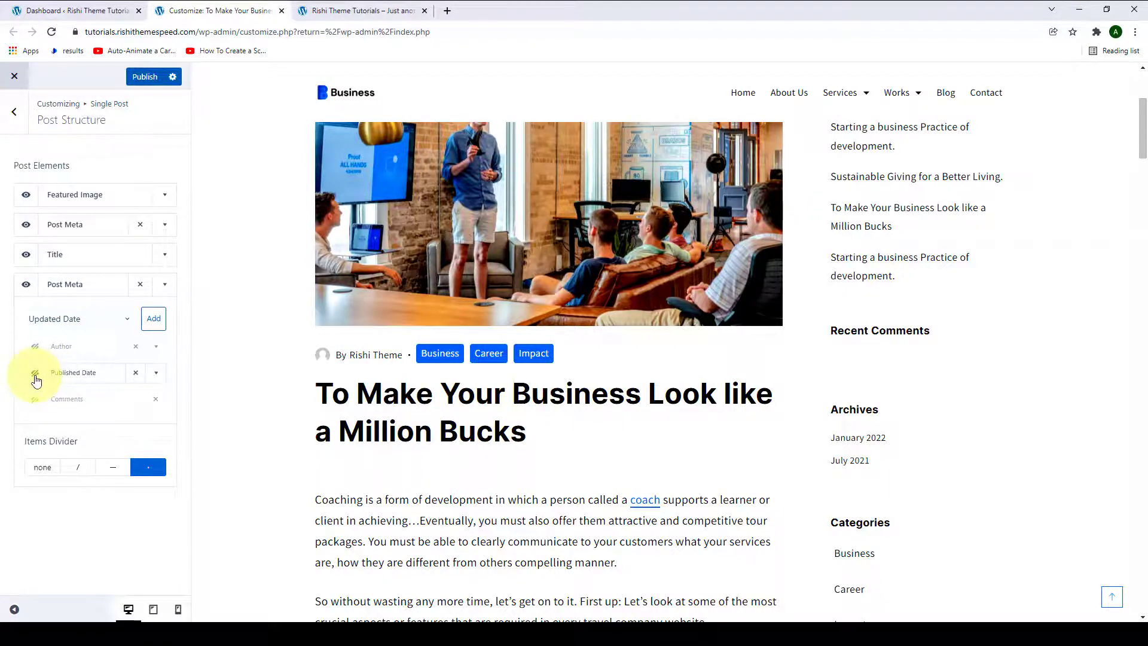
click(36, 376)
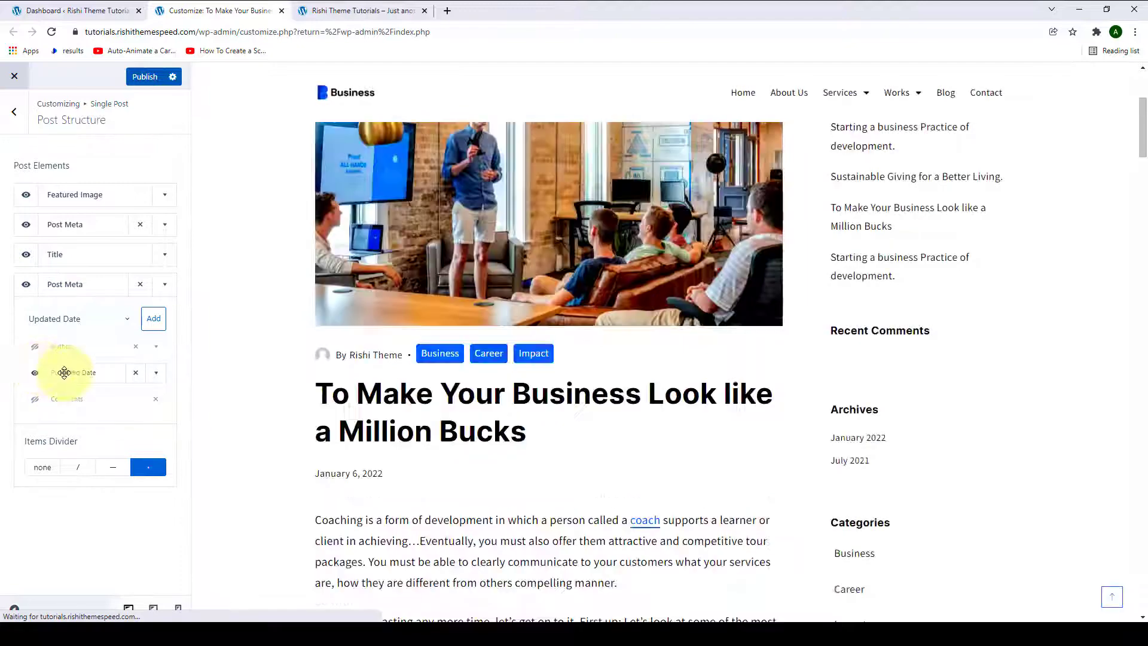
scroll(358, 372, down, 2)
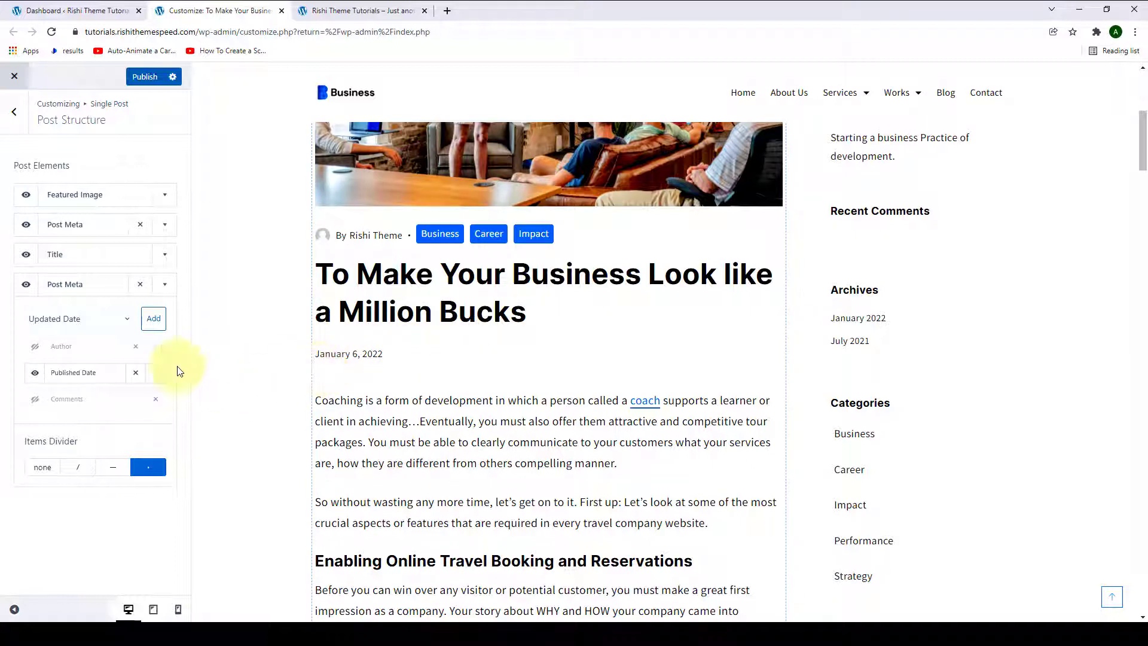
Add the Reading Time item to the second Post Meta element.
click(116, 326)
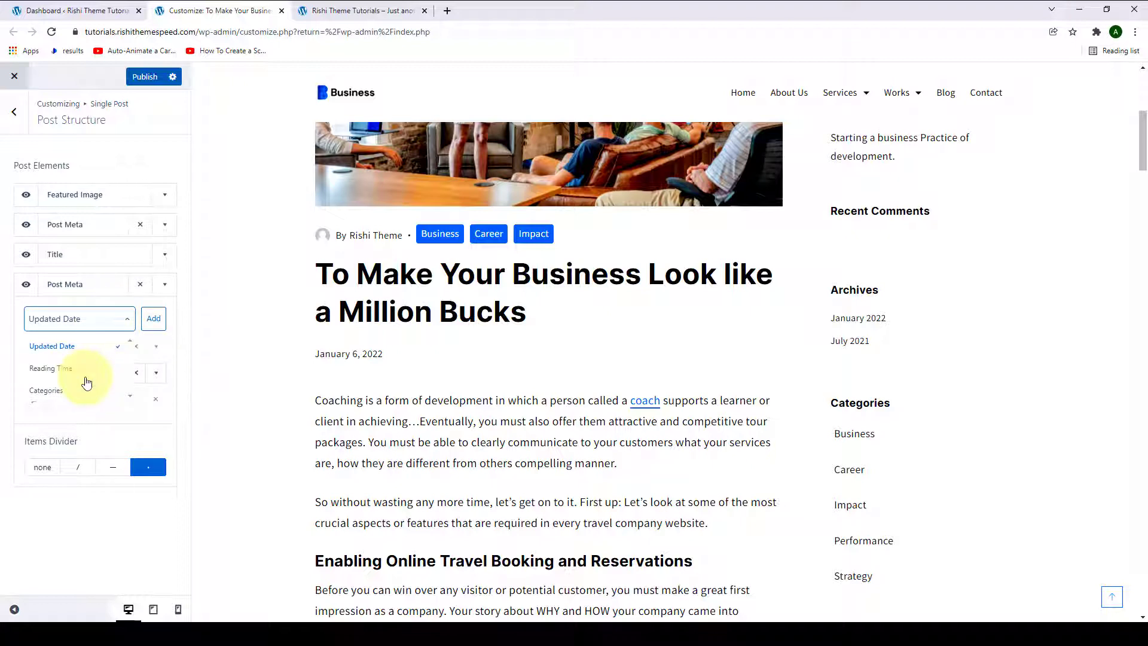
click(62, 371)
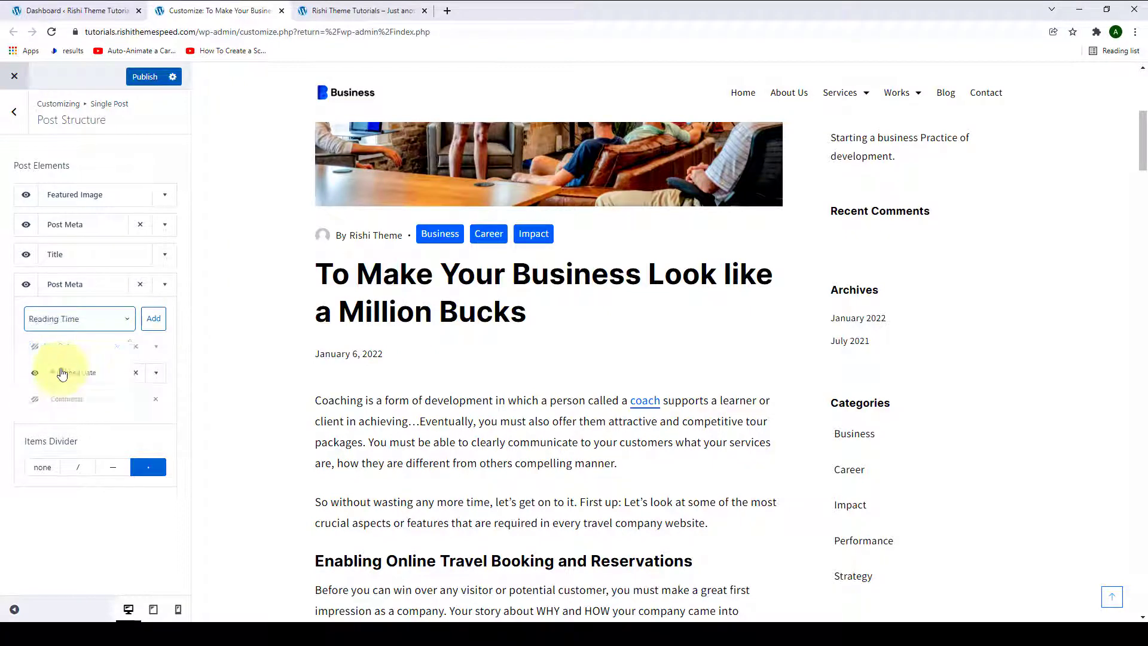
click(159, 326)
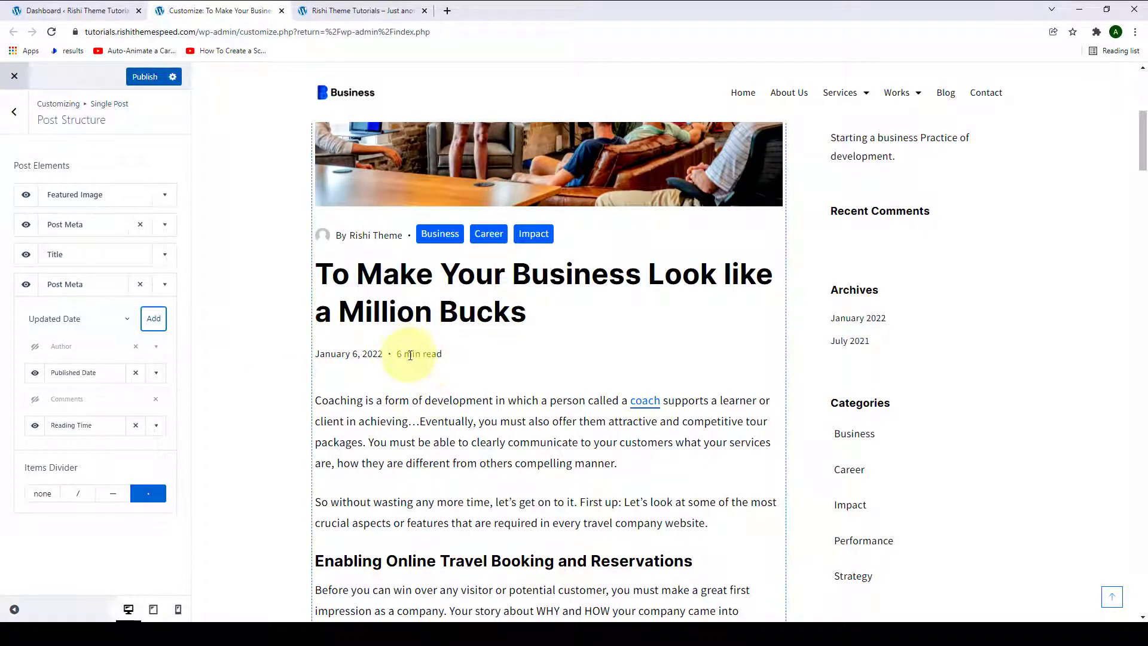
Examine the words-per-minute setting of the Reading Time item and collapse its settings.
click(162, 431)
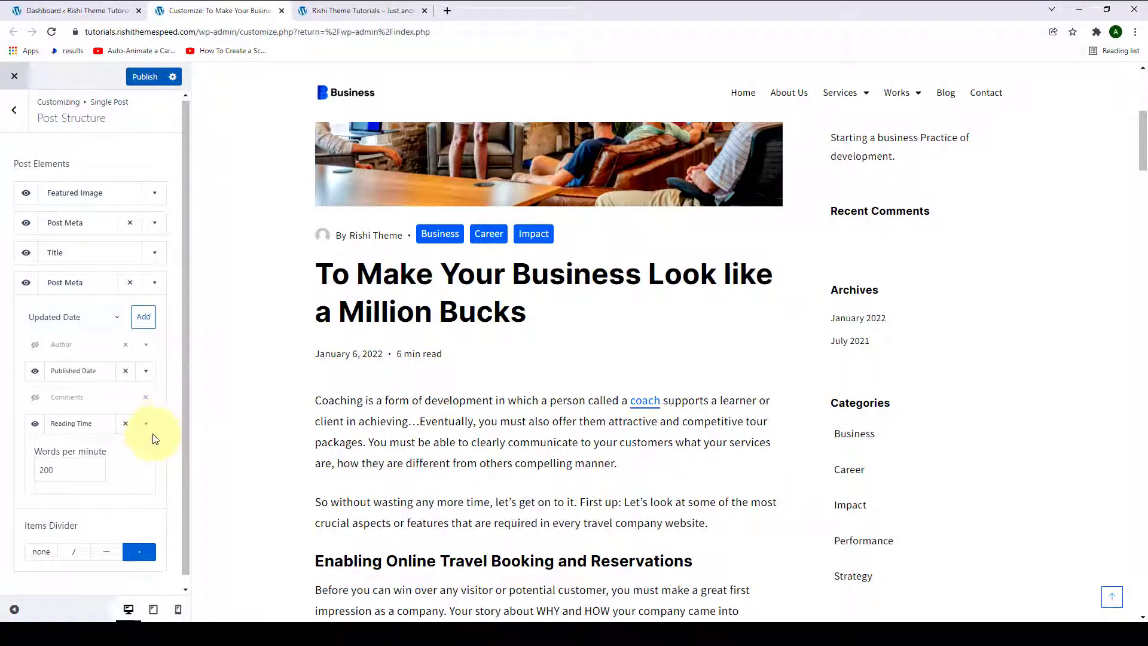
scroll(89, 443, down, 1)
drag(55, 461, 41, 463)
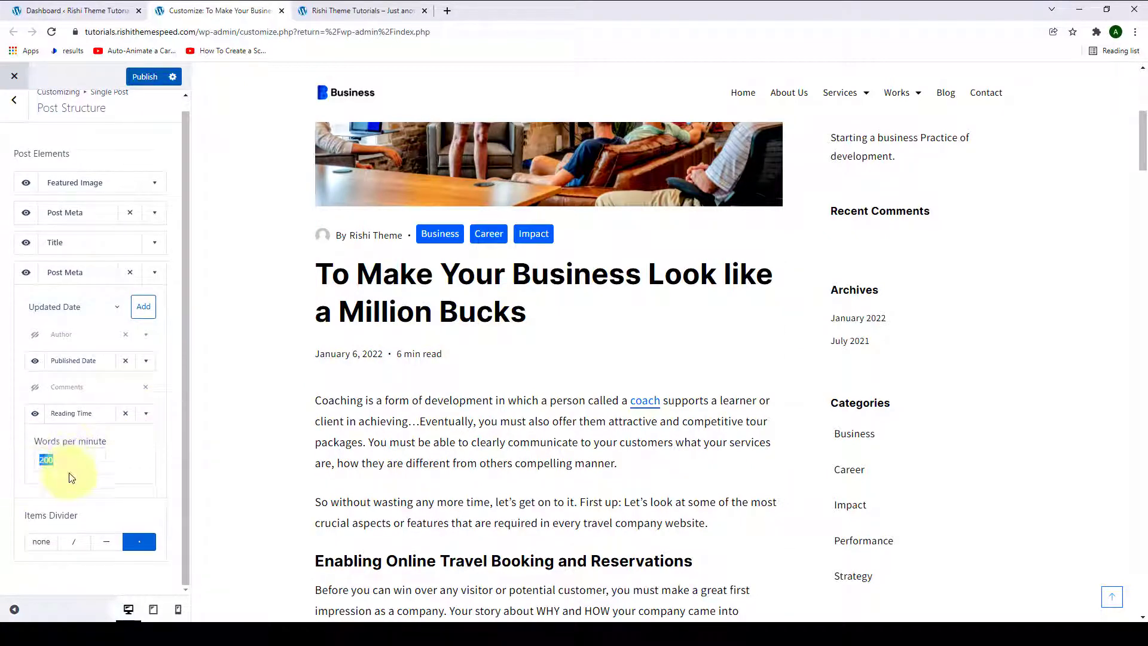
click(144, 417)
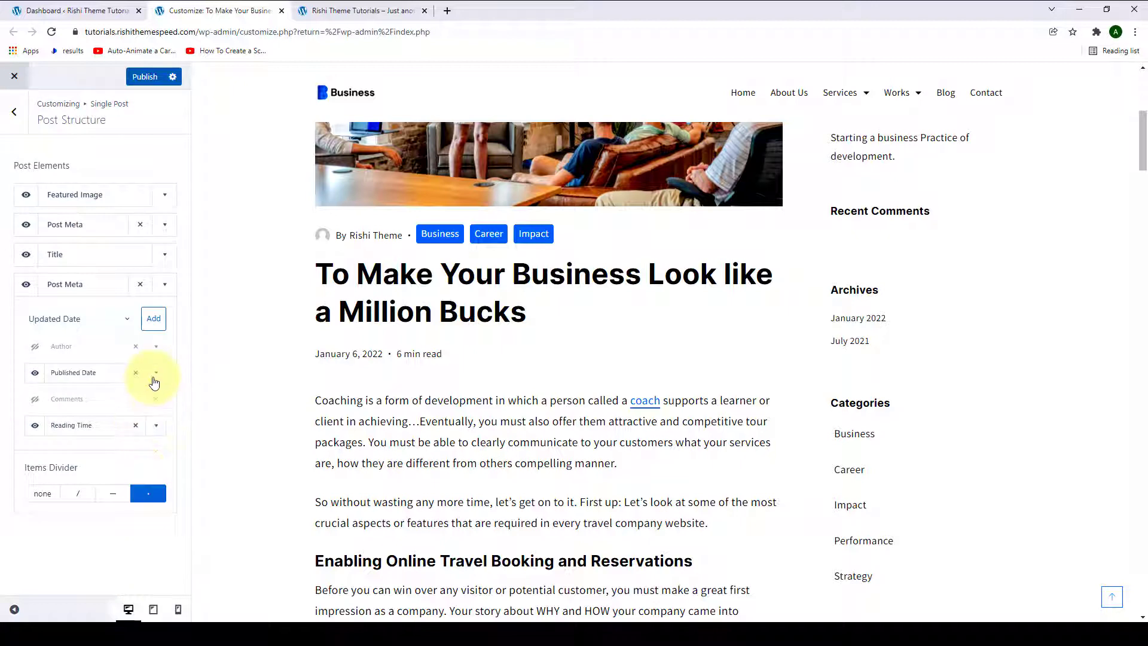
Try the Custom date format for the Published Date item, return it to Default, and collapse its settings.
click(157, 378)
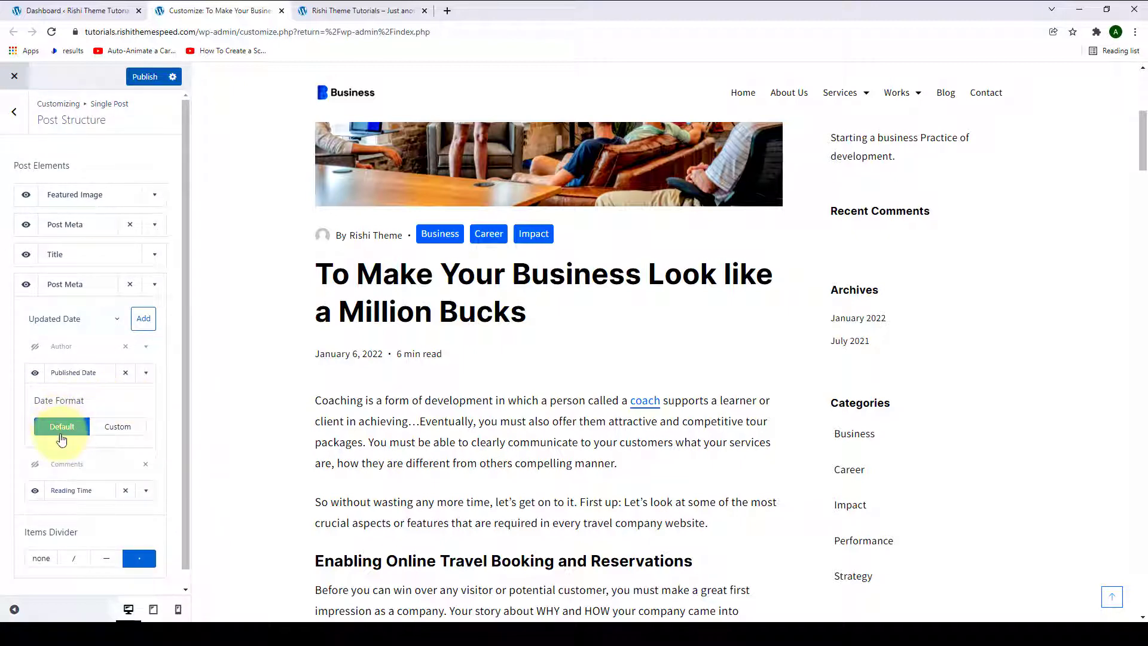
click(128, 433)
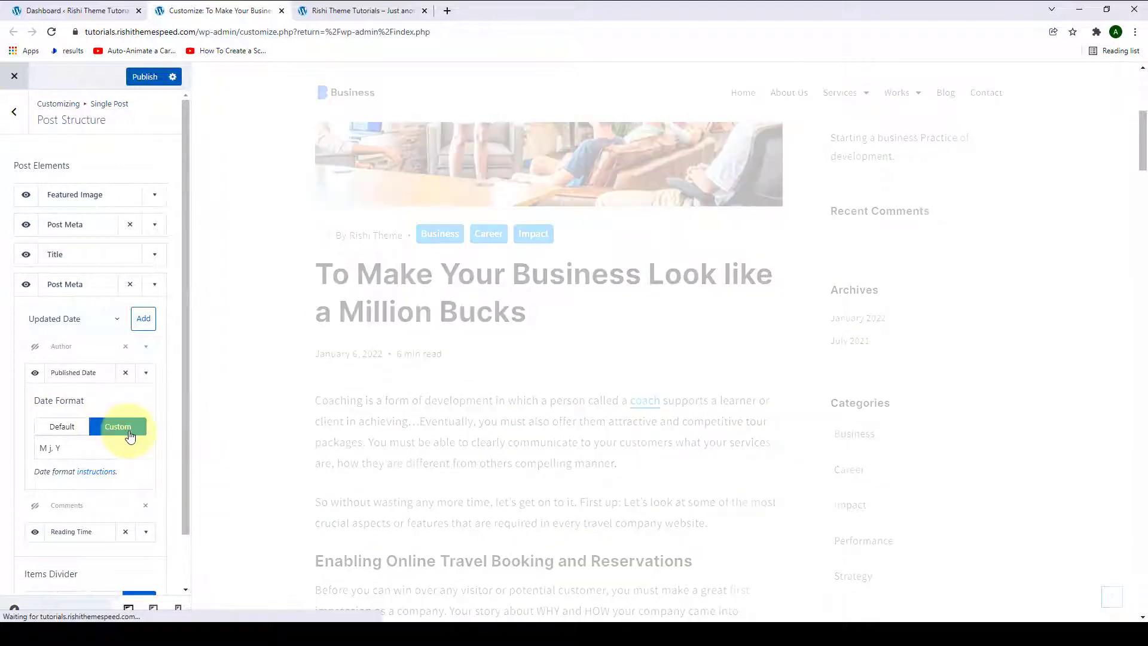
click(62, 427)
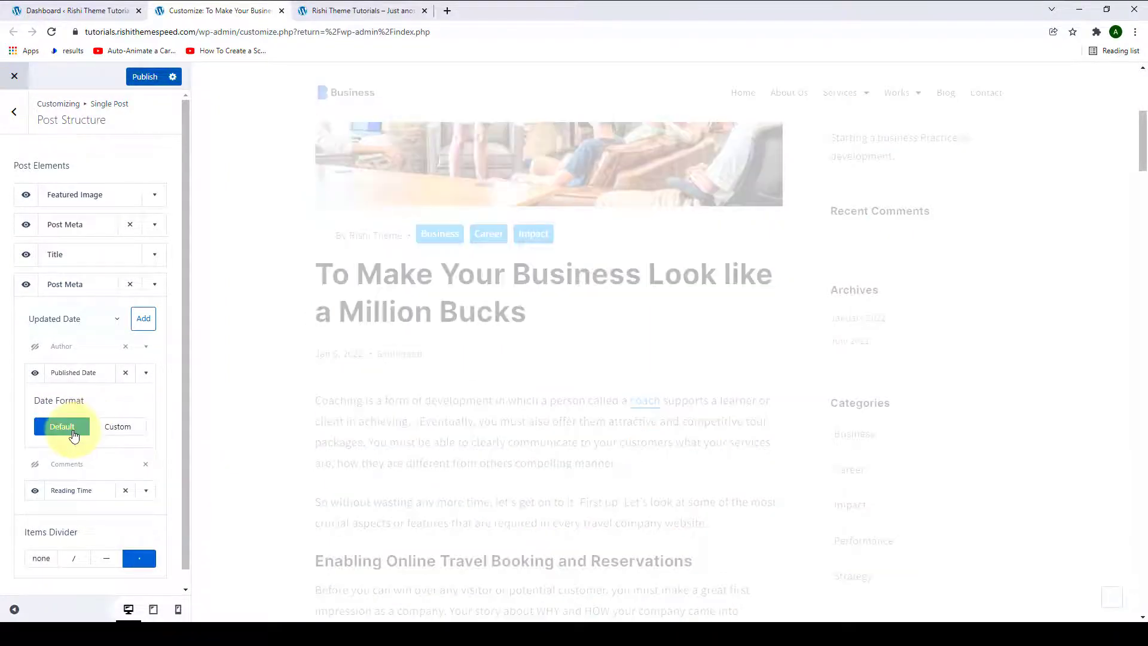
click(147, 375)
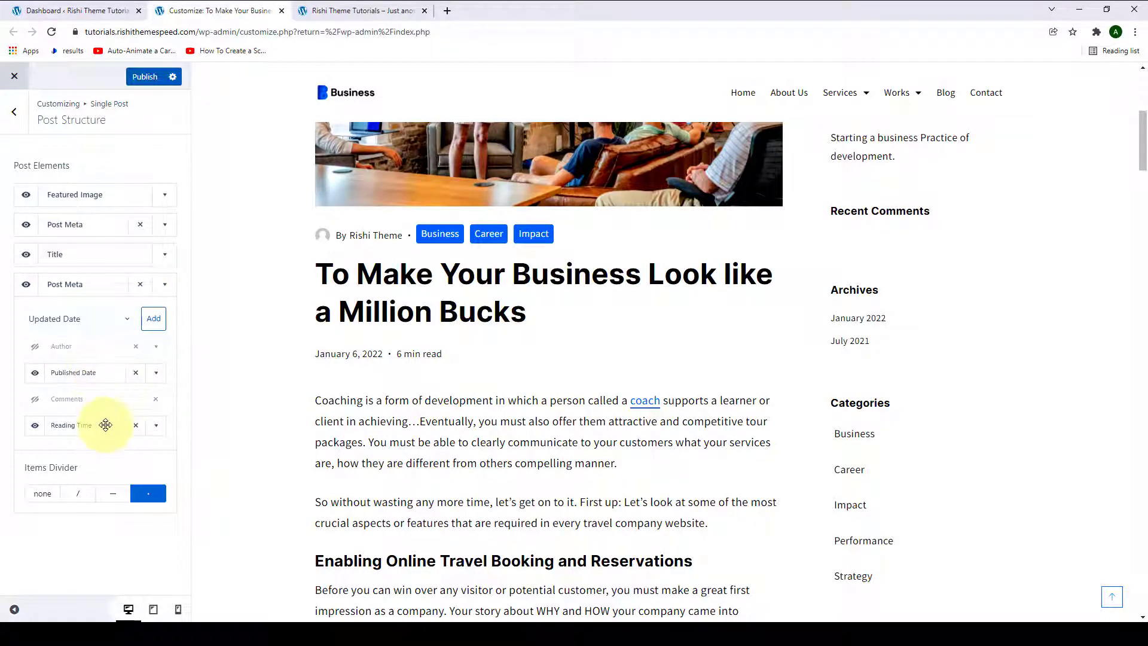
Review the items of the first Post Meta element and collapse all the post element settings.
mouse_move(96, 433)
mouse_down()
mouse_move(95, 375)
mouse_move(104, 439)
mouse_up()
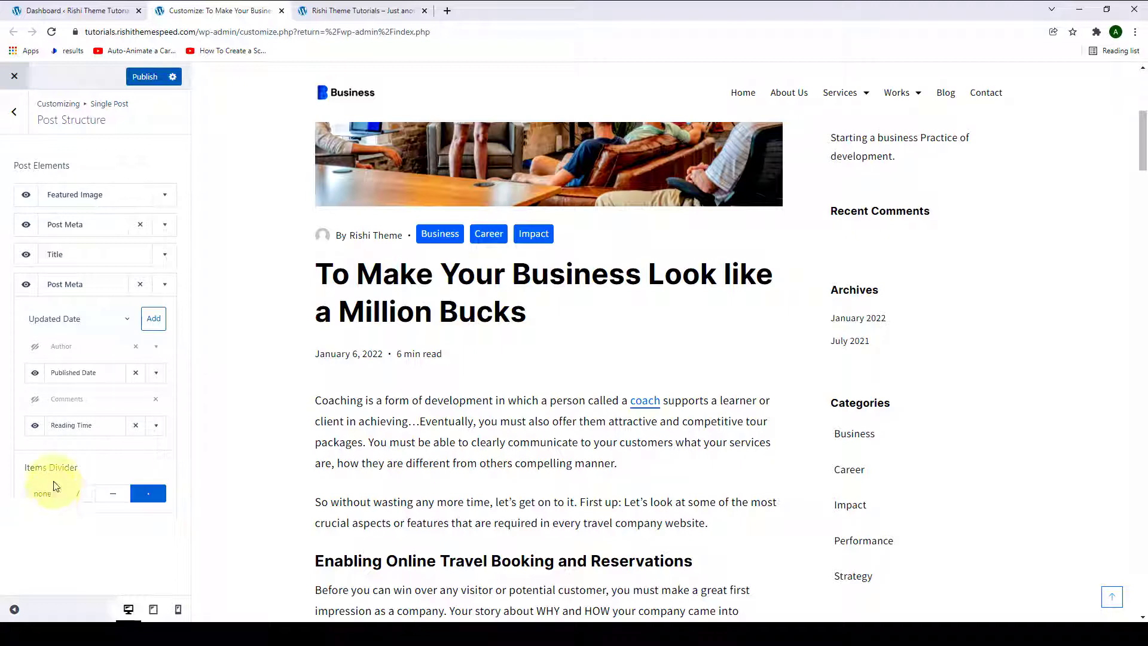
click(161, 229)
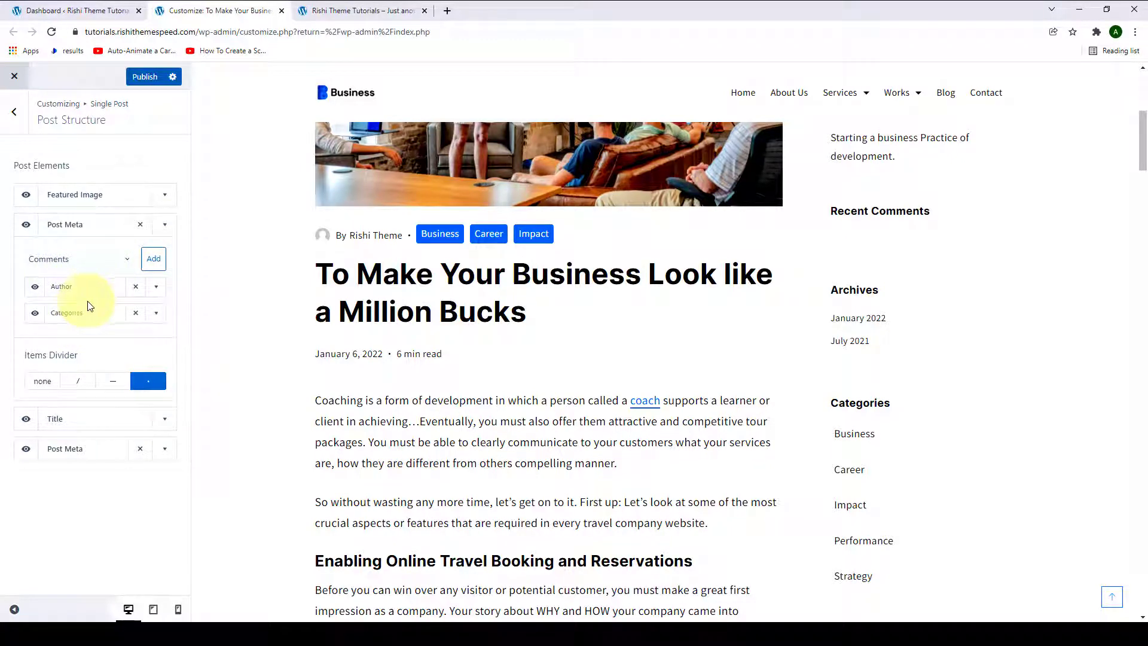
click(162, 227)
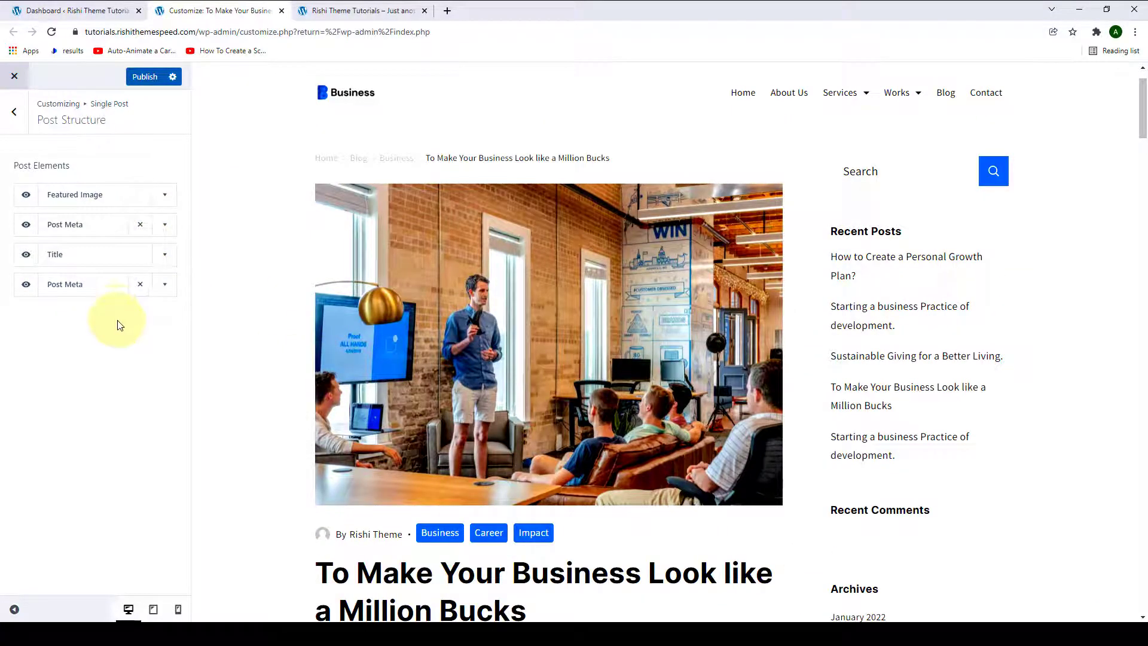
Reorder the post elements so Title comes first, followed by both Post Meta elements, with Featured Image last.
drag(97, 256, 86, 199)
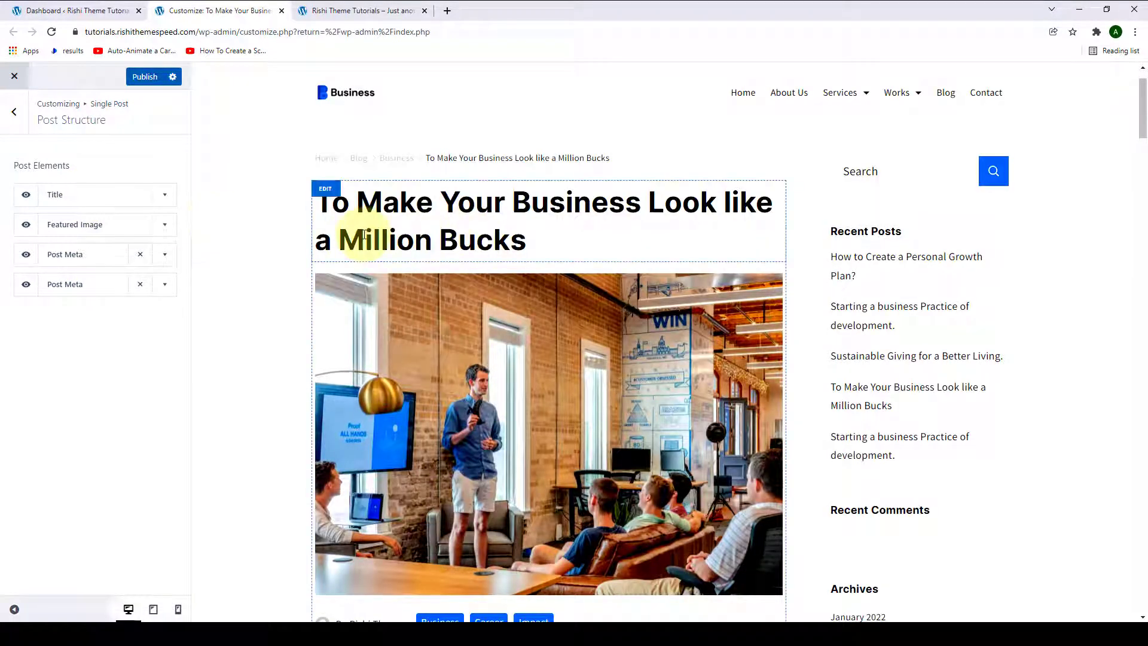
drag(84, 251, 79, 227)
drag(89, 282, 77, 254)
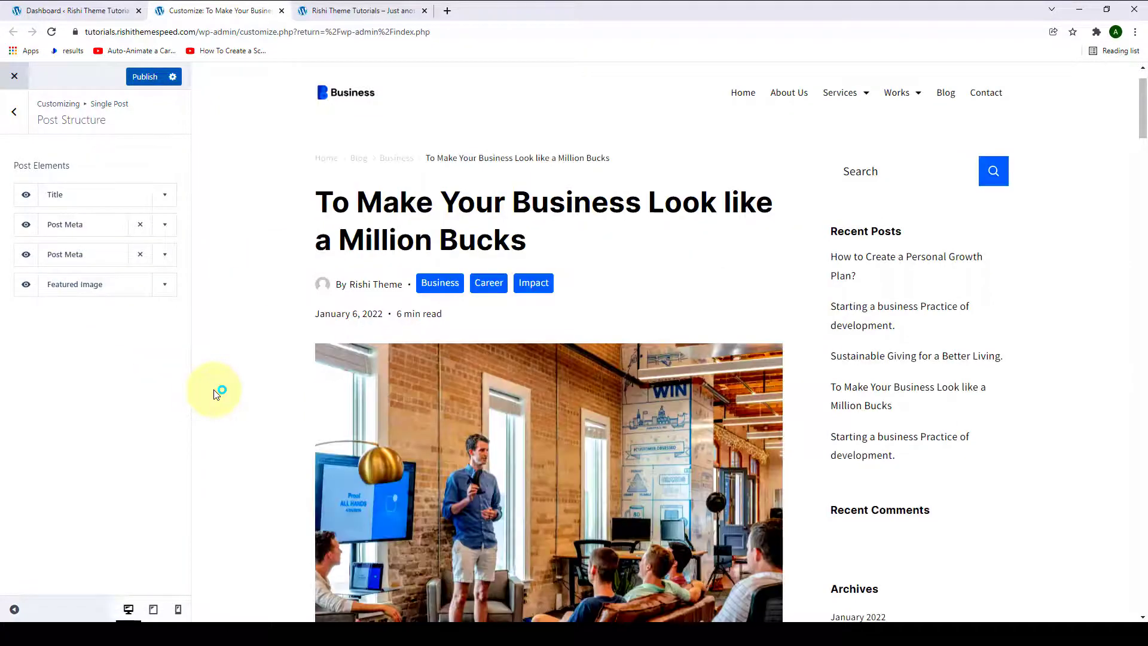
Reorder the post elements to Featured Image, Post Meta, Title, Post Meta, and return to the Single Post settings.
scroll(218, 389, down, 4)
scroll(219, 423, up, 3)
scroll(217, 423, up, 2)
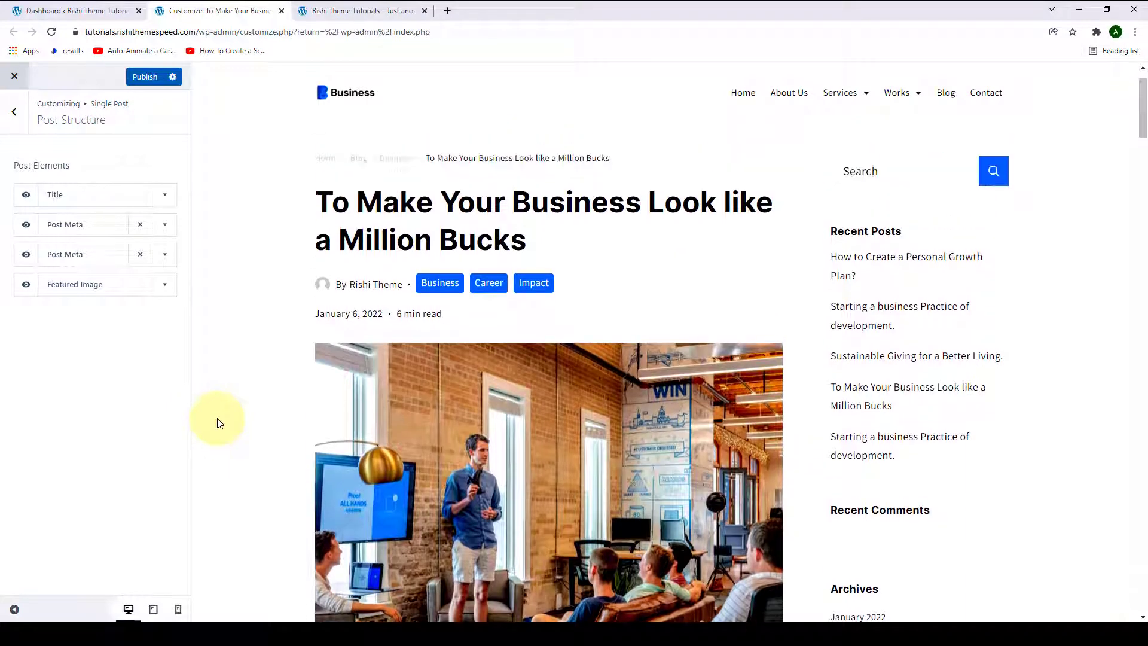
scroll(219, 423, down, 2)
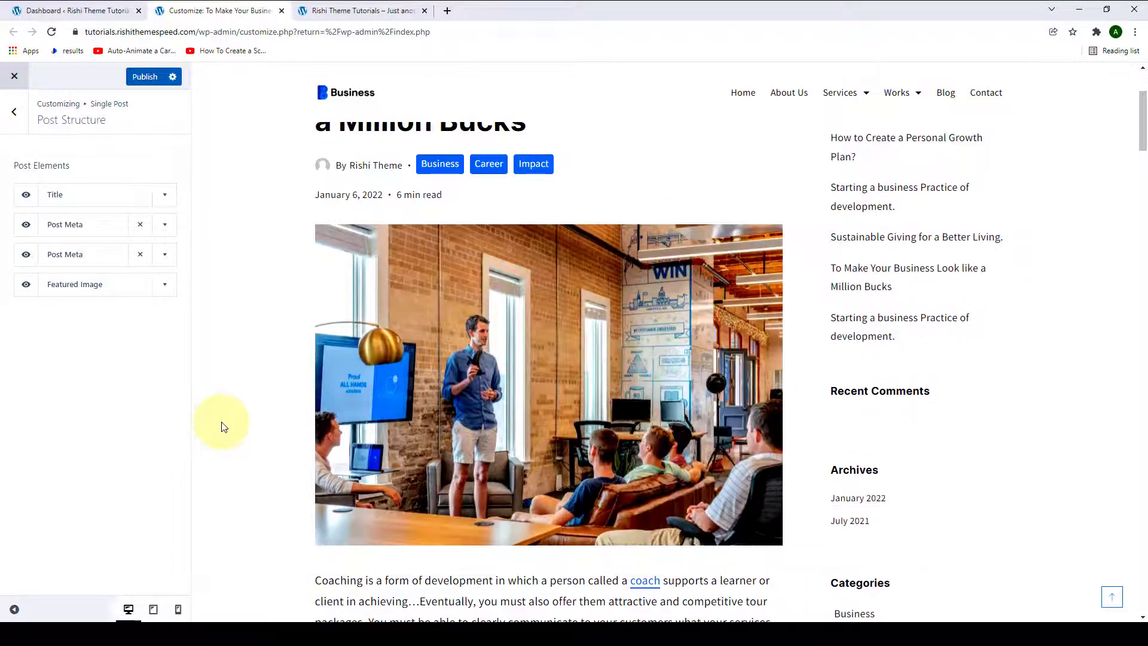
scroll(221, 426, up, 2)
drag(75, 252, 77, 295)
mouse_move(94, 202)
mouse_down()
mouse_move(94, 233)
mouse_move(90, 188)
mouse_up()
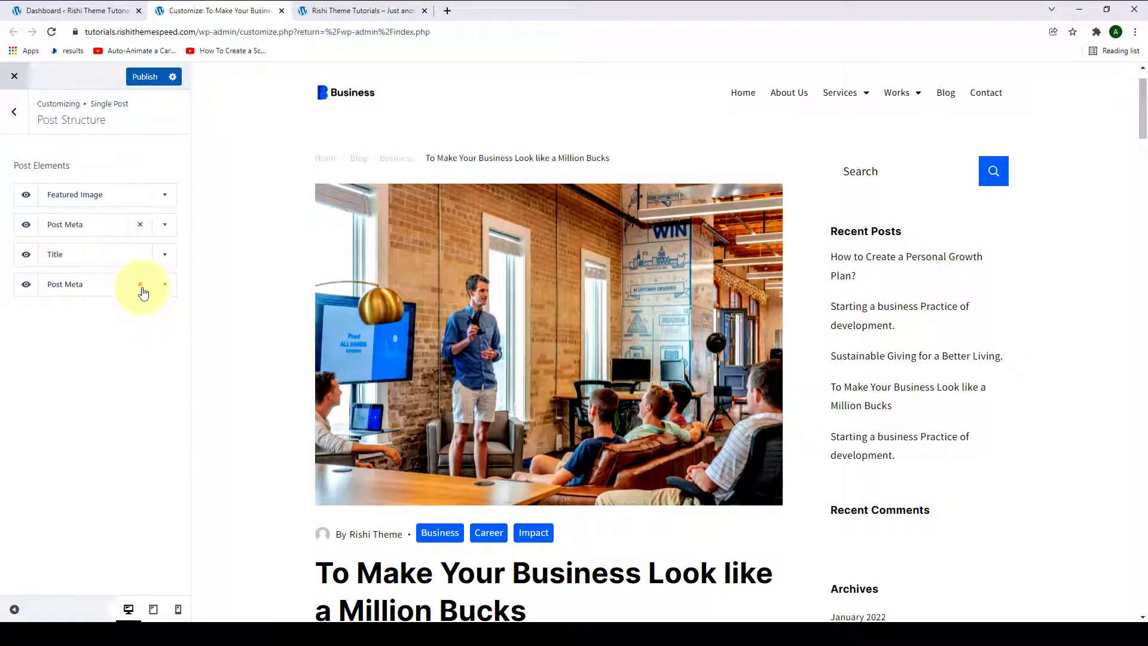
click(17, 132)
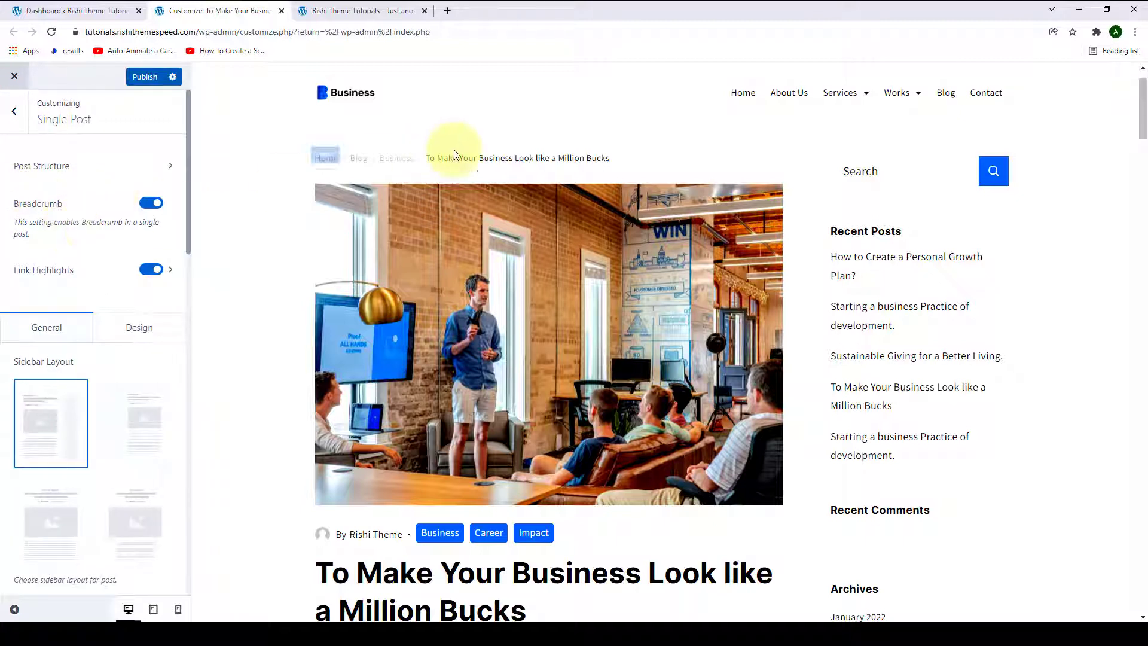
Try the single post with Breadcrumb off and with Link Highlights off, turning each setting back on.
click(149, 203)
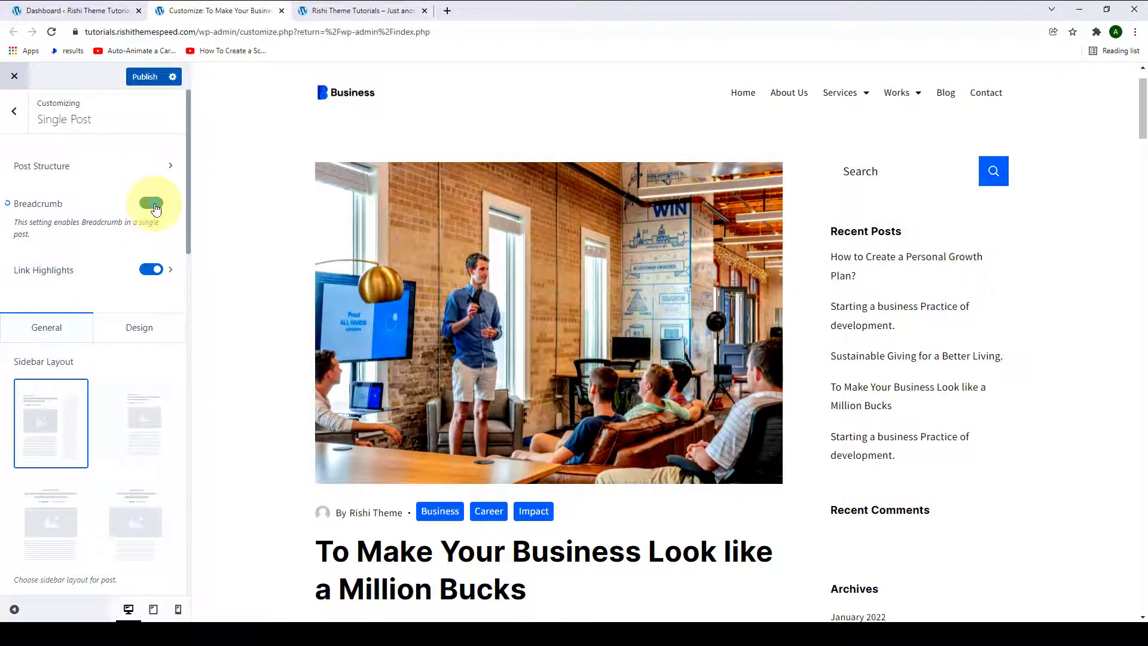
click(153, 205)
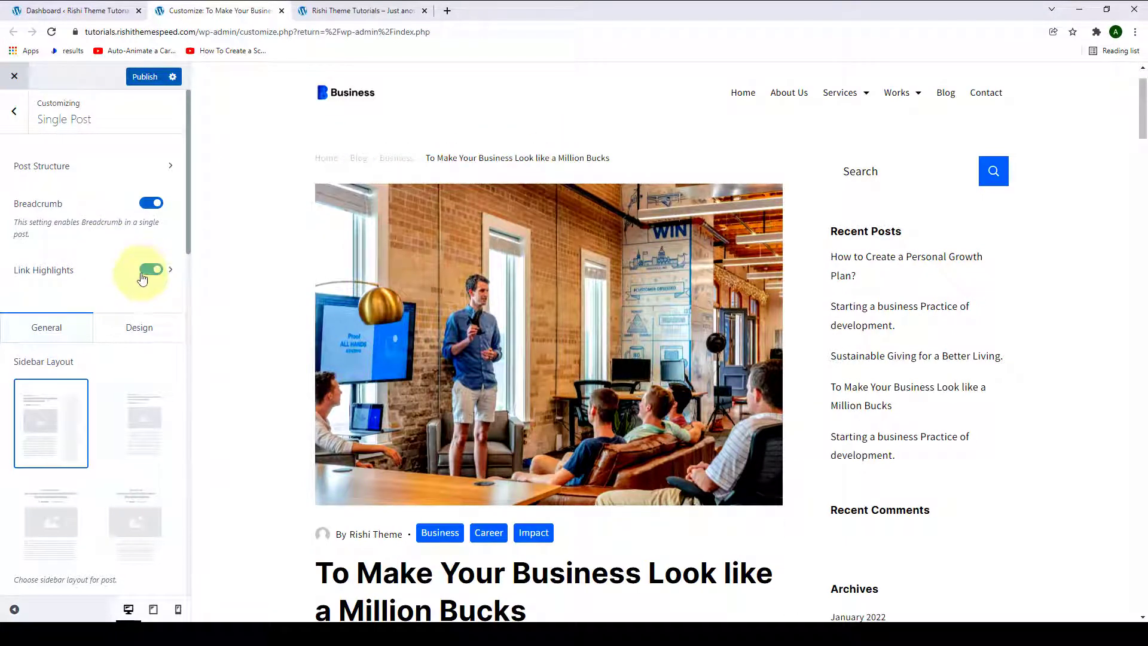
scroll(462, 348, down, 8)
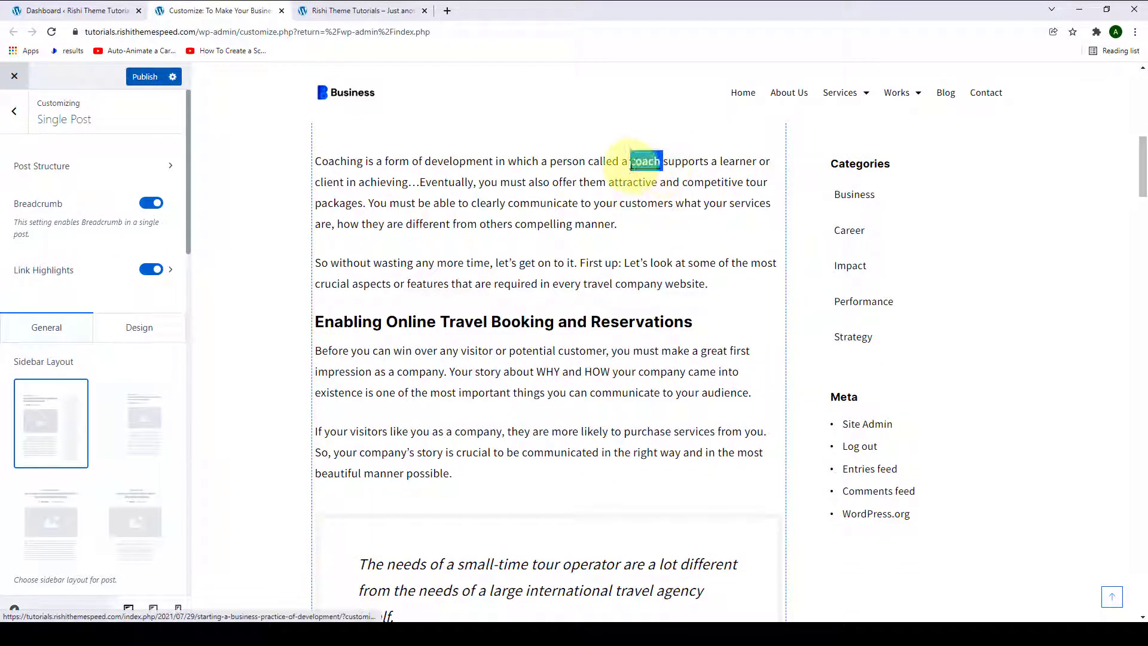
click(149, 271)
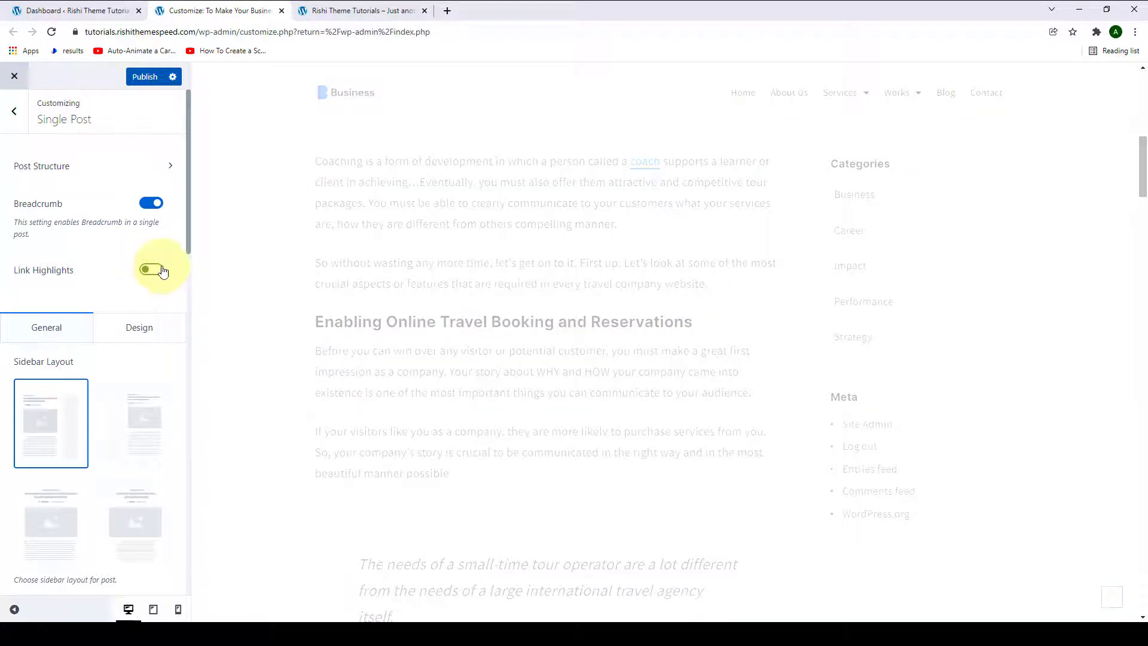
click(157, 272)
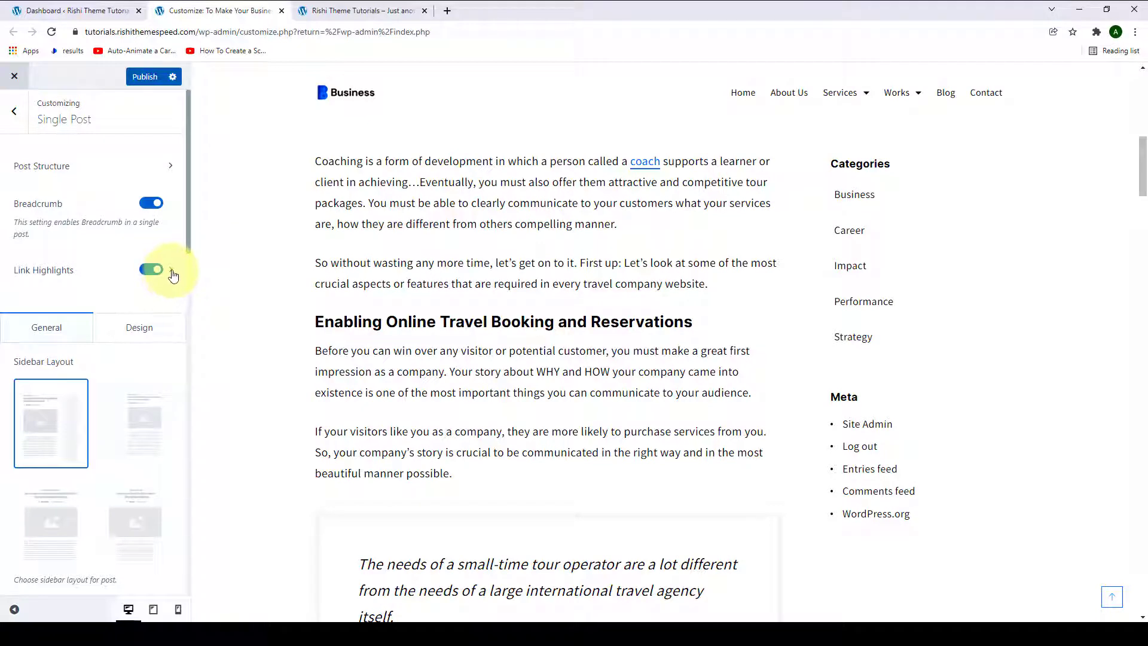
Set the link highlight style to Style 2, and try black as its initial text color before restoring blue.
click(172, 273)
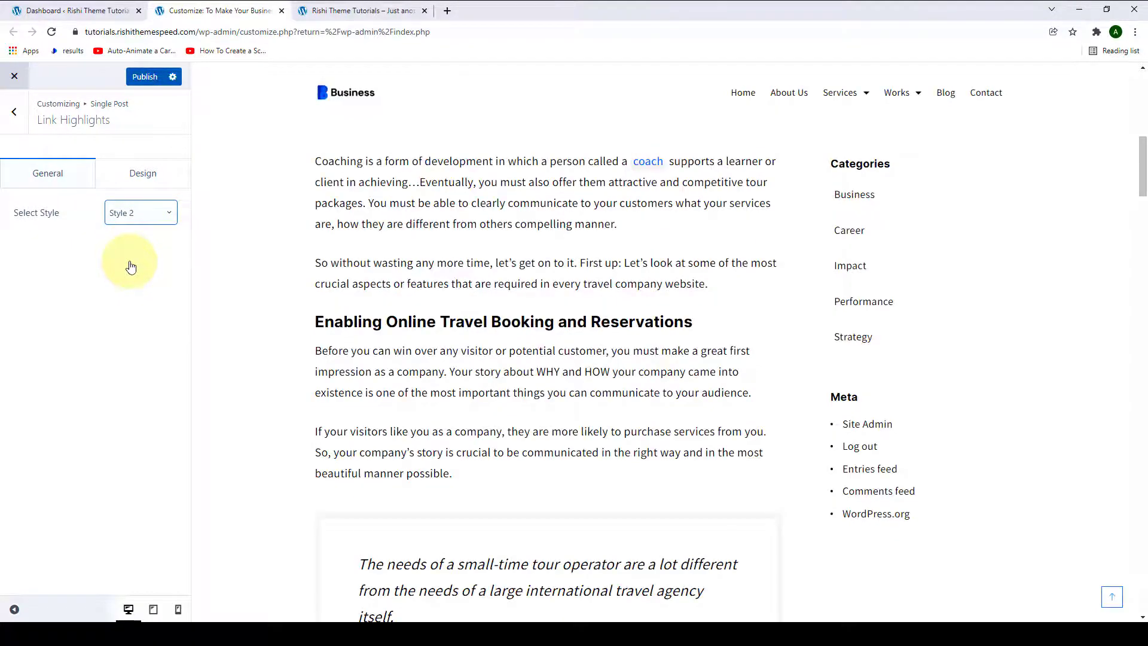
click(140, 183)
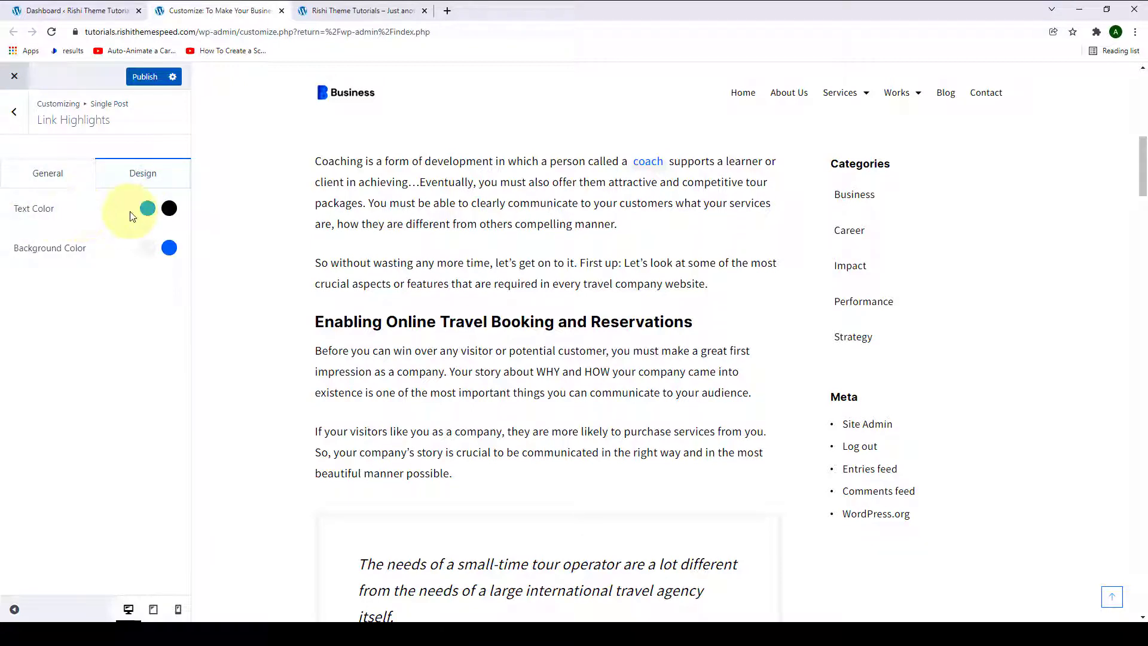
click(144, 211)
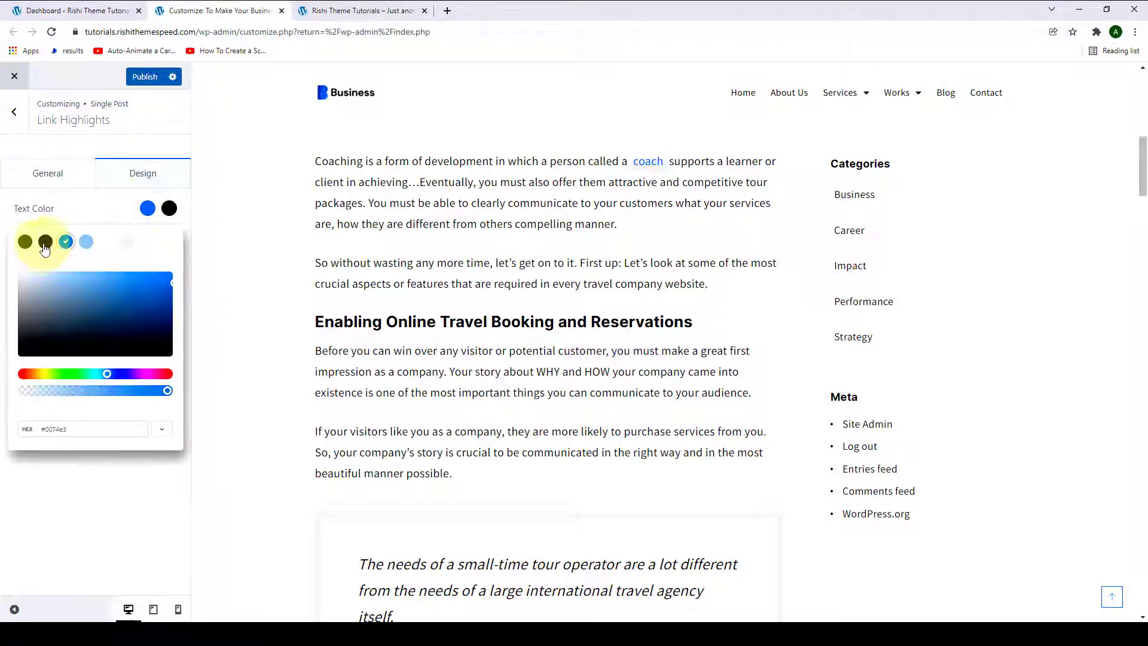
click(46, 242)
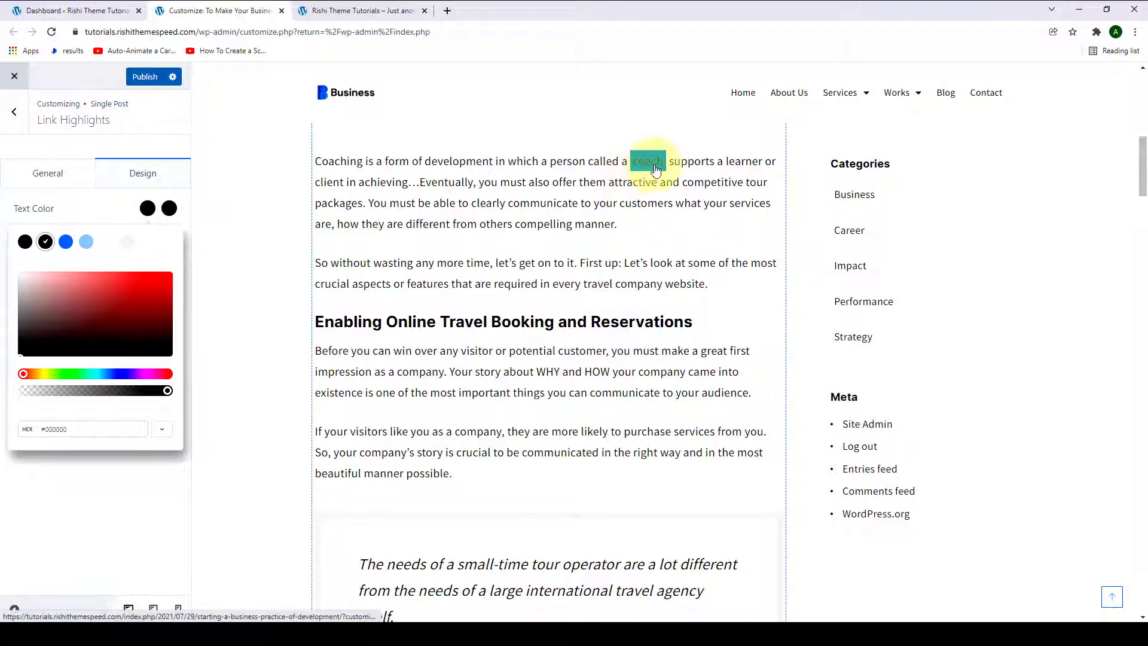
click(66, 242)
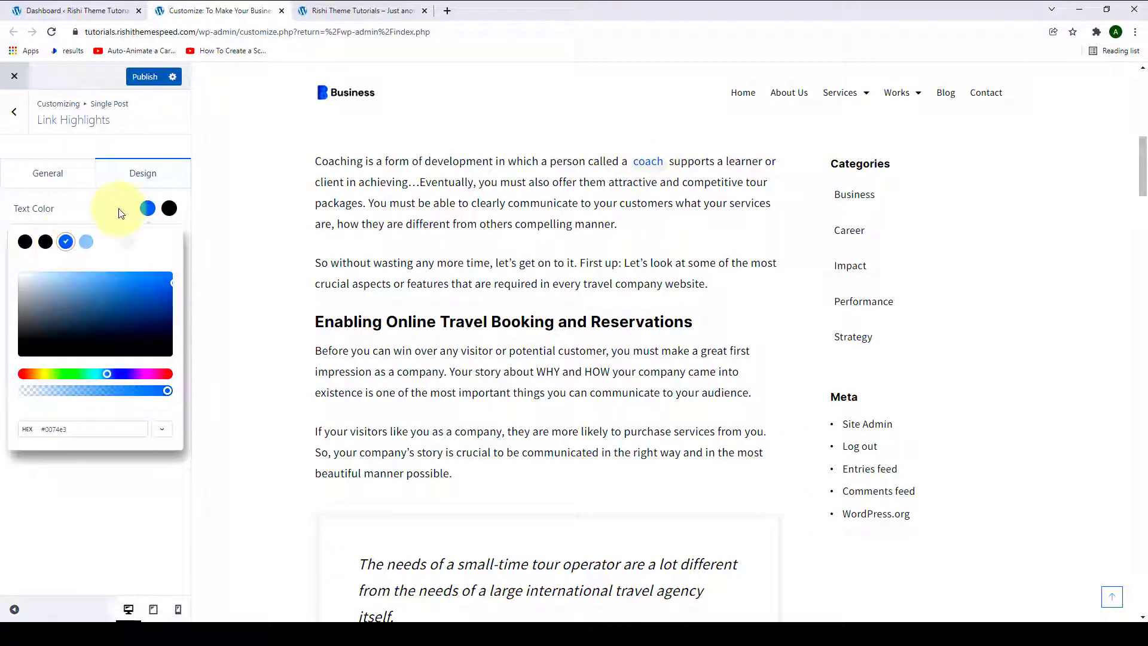
click(101, 226)
Try white for the link highlight's initial background color and set it to pale blue #eff4fb.
click(146, 254)
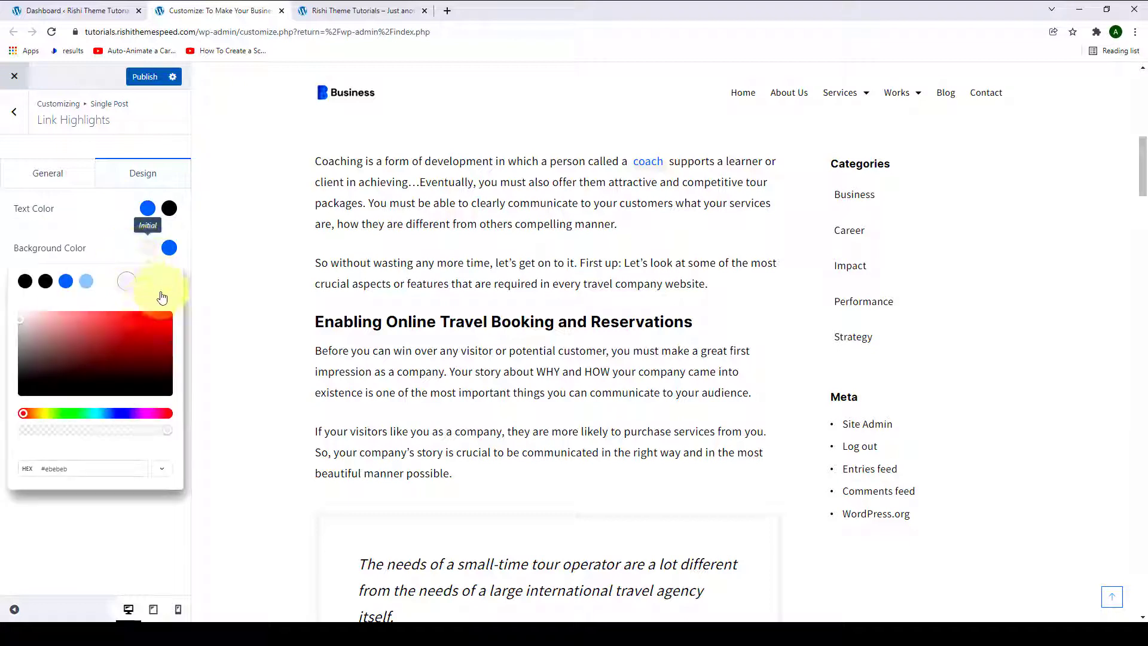
click(105, 285)
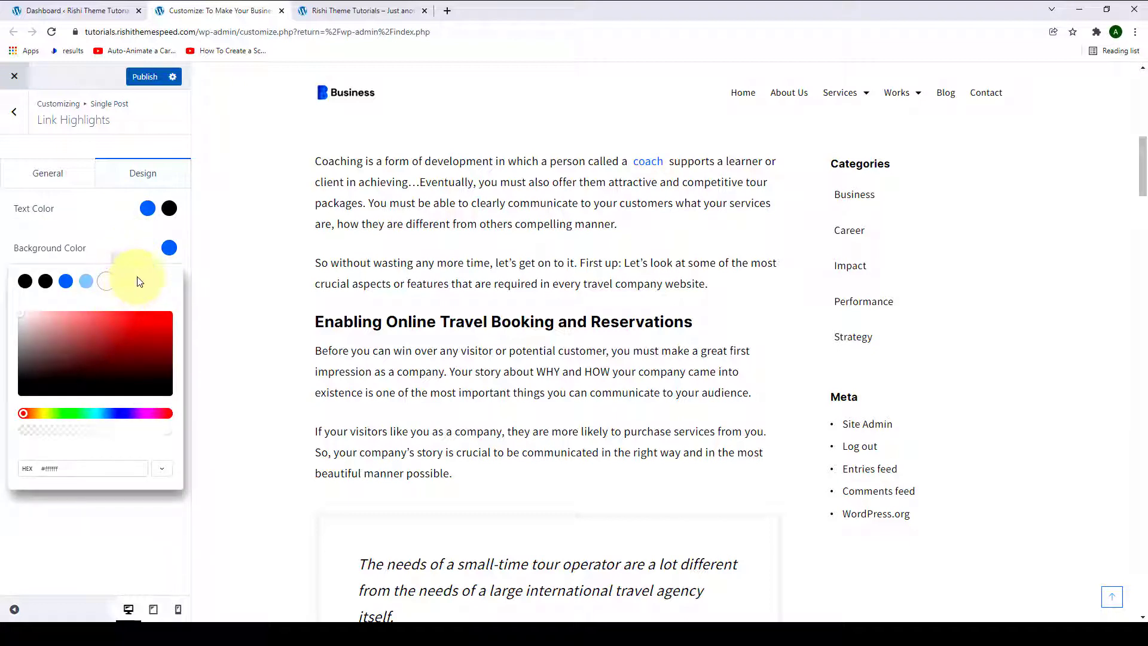
click(146, 287)
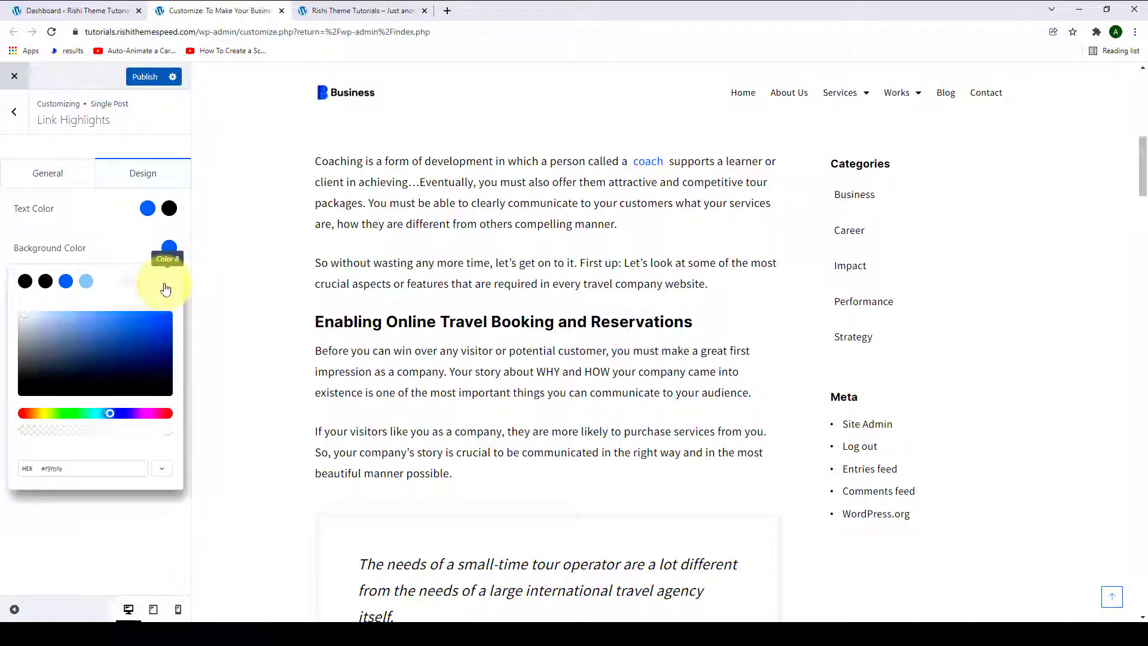
click(25, 316)
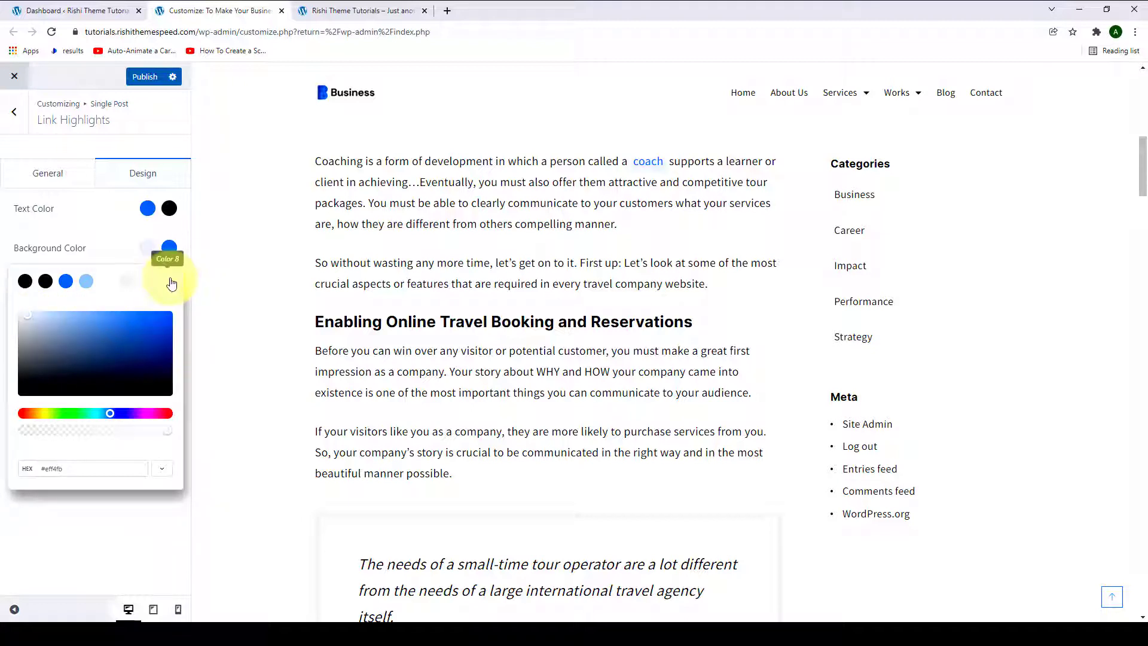
click(116, 243)
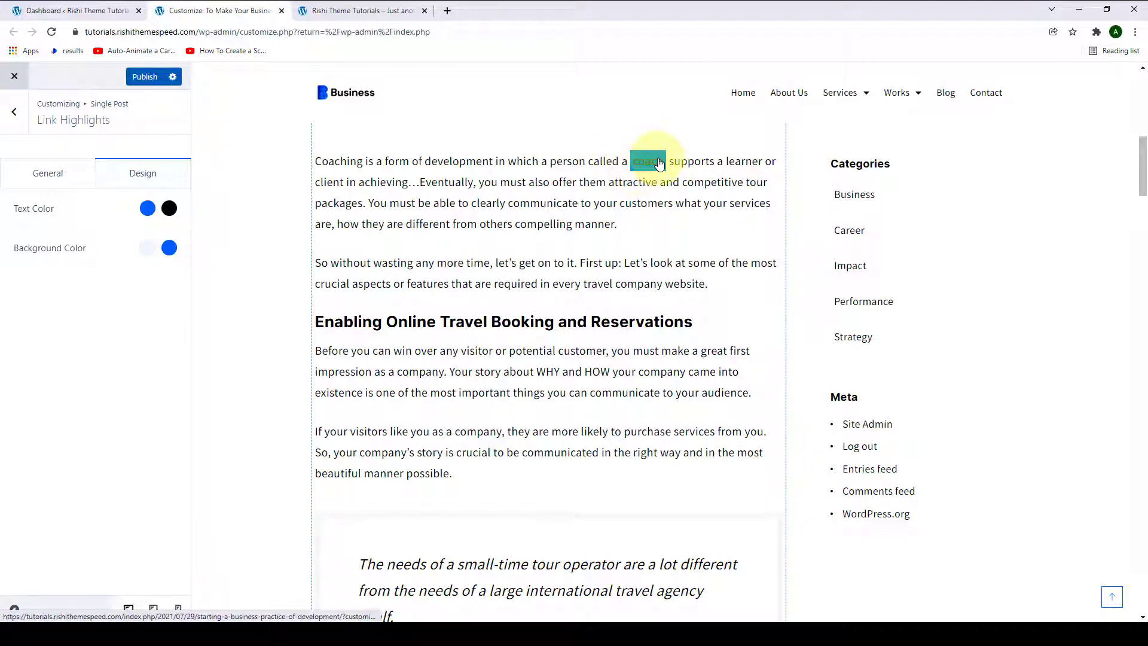
Set the link highlight's hover background color to a light palette color and return to the Single Post settings.
click(169, 248)
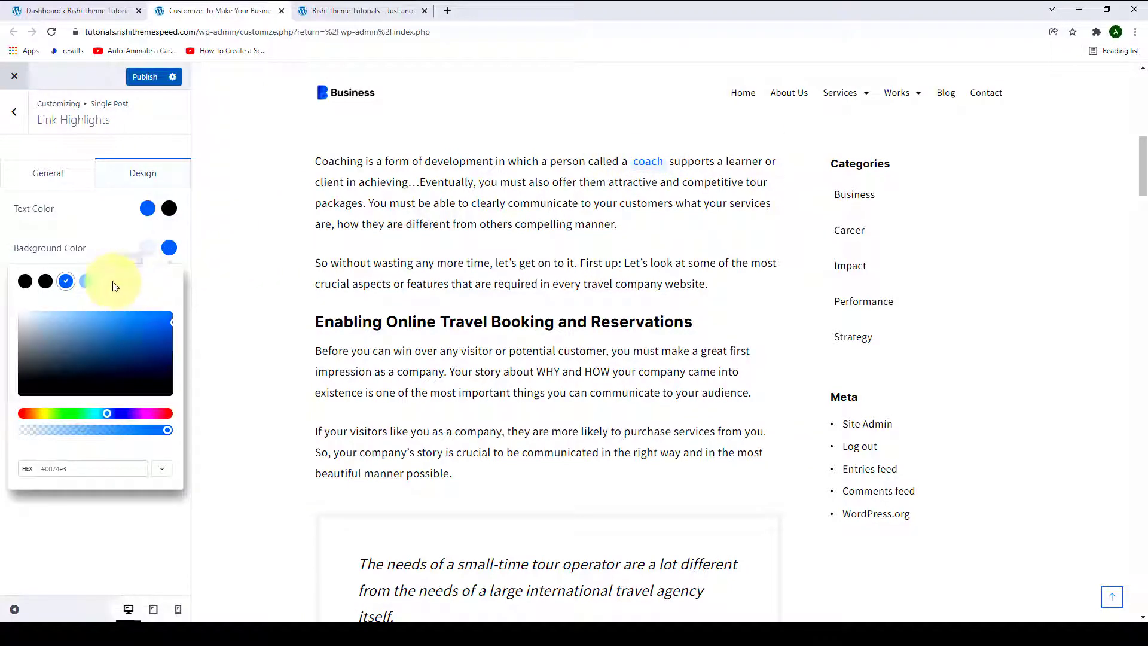
click(124, 286)
click(117, 243)
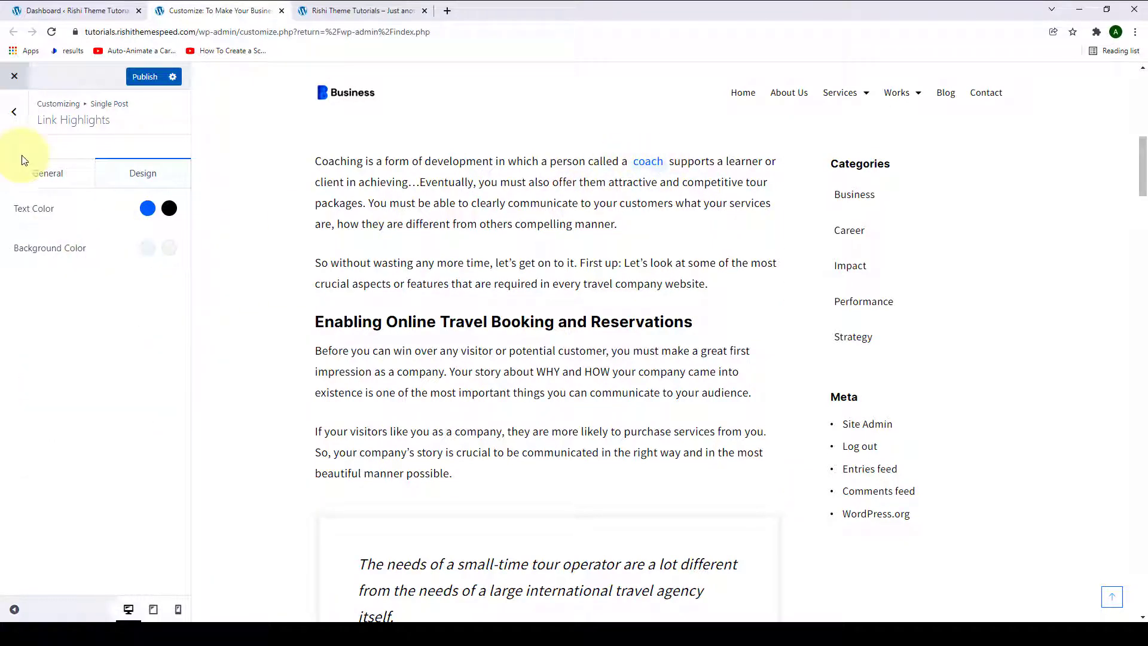
click(51, 171)
click(14, 112)
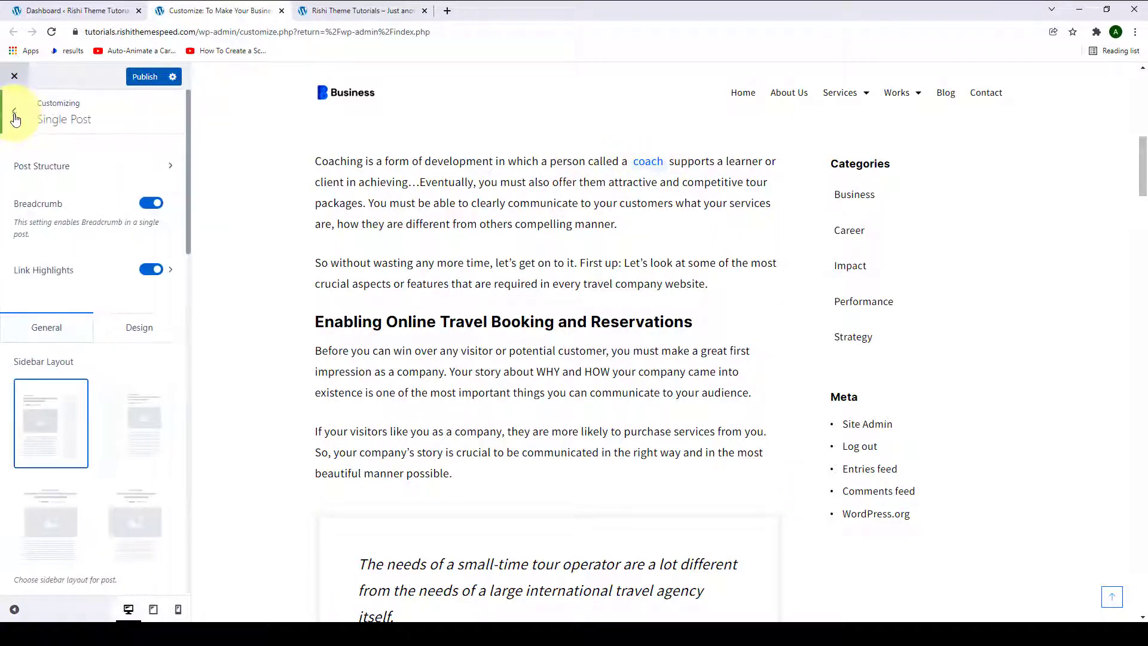
Try the Left Sidebar layout for the single post and check it in the page preview.
scroll(72, 291, down, 2)
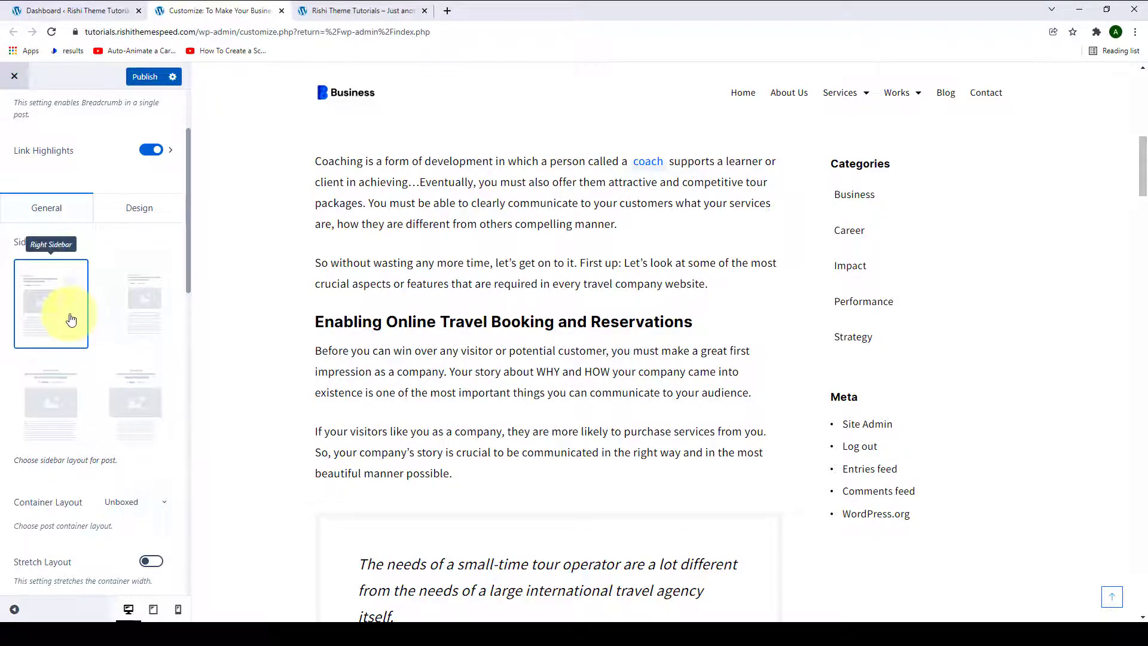
scroll(910, 389, up, 8)
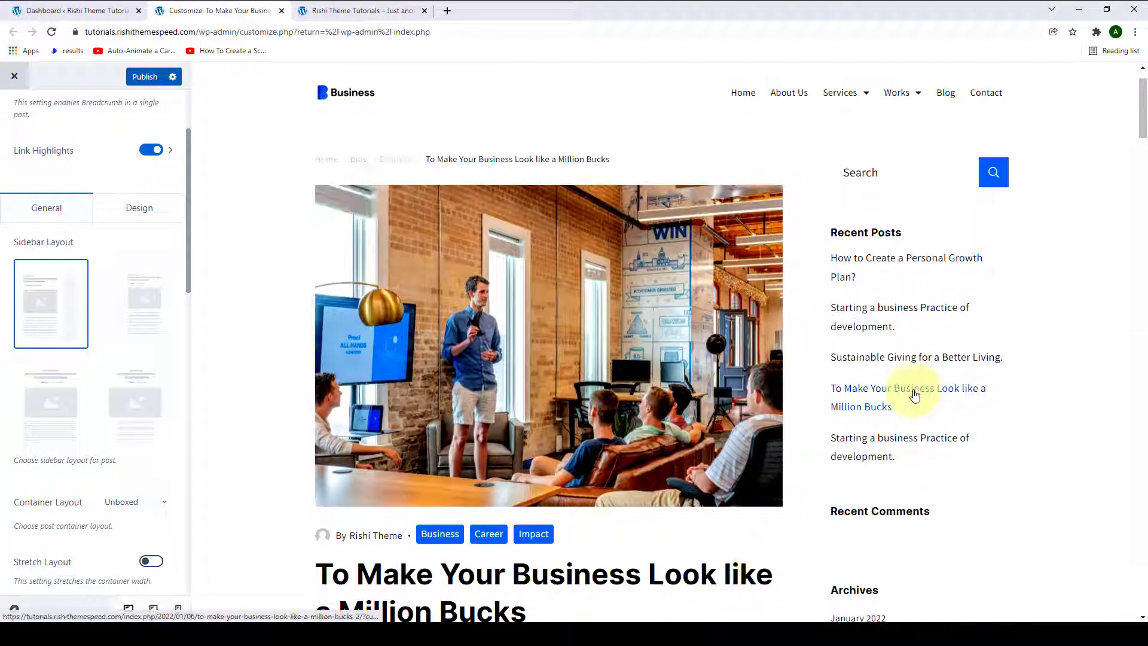
click(122, 315)
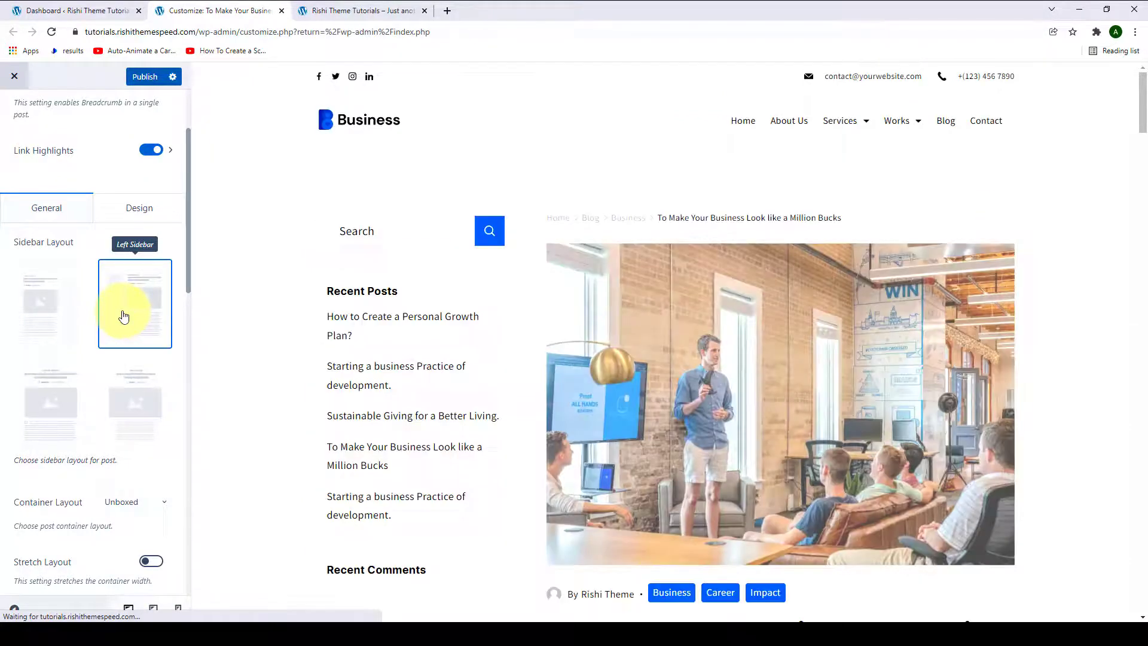
scroll(372, 390, down, 8)
scroll(355, 437, up, 8)
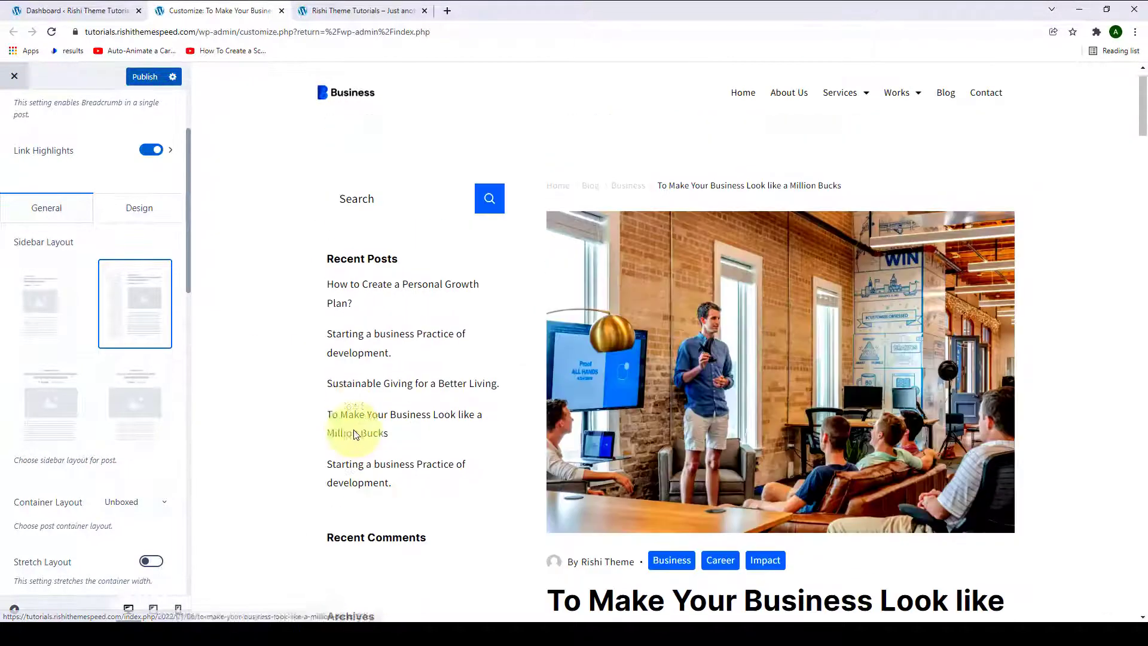
Try the Fullwidth sidebar layout and check the title and content width in the post preview.
click(52, 419)
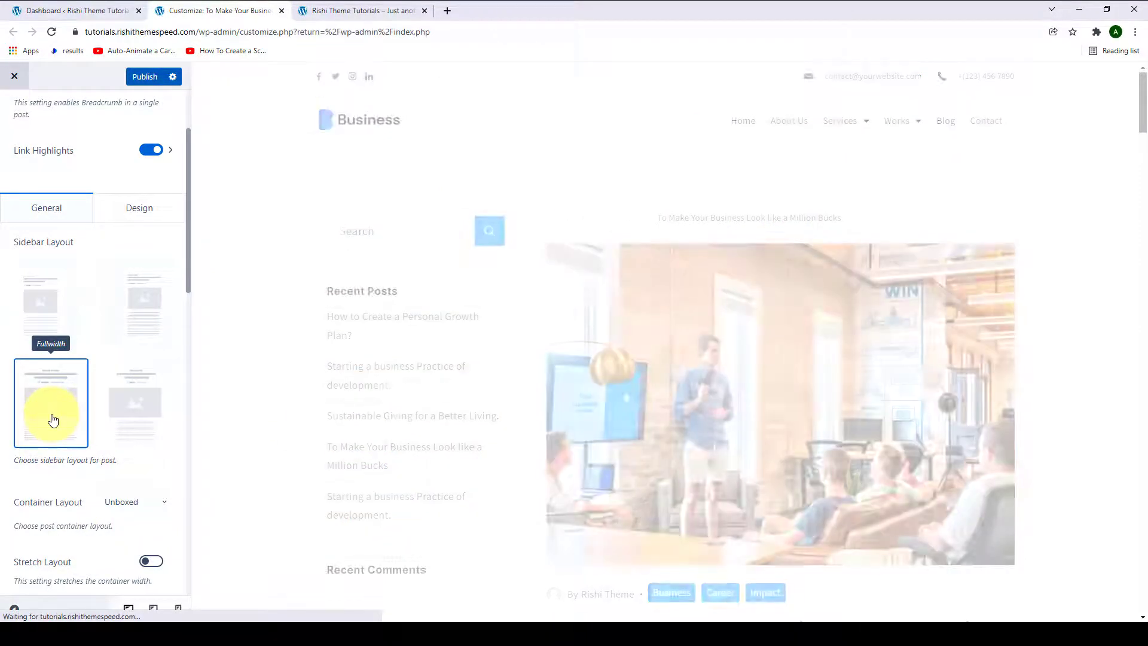
scroll(963, 339, down, 5)
scroll(964, 345, down, 18)
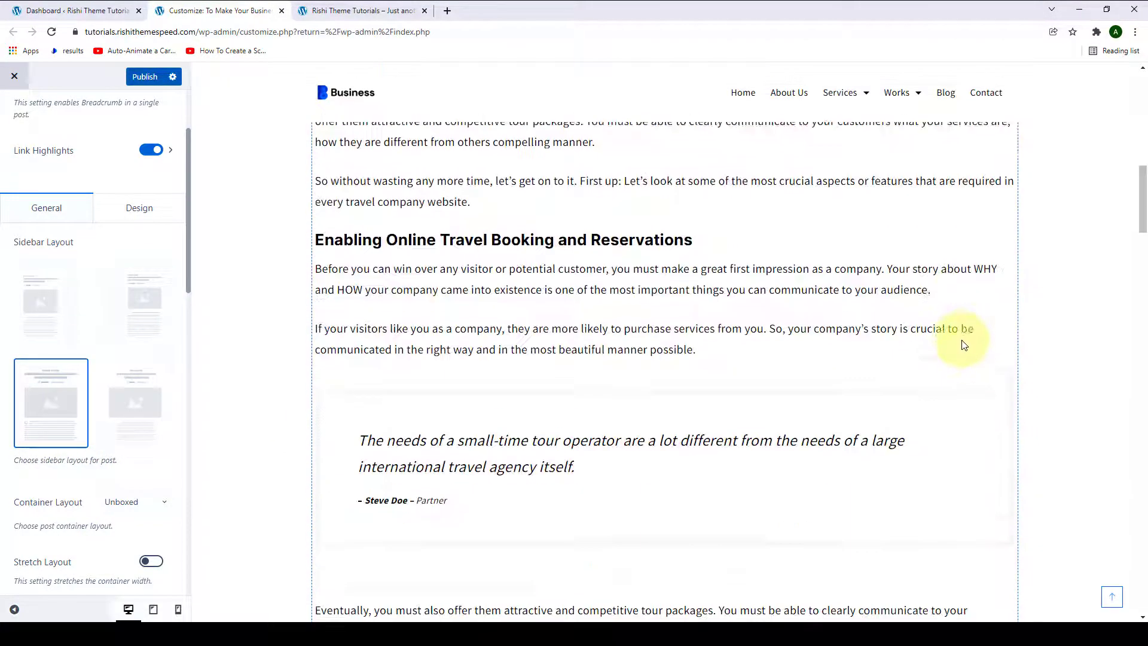
scroll(964, 346, up, 13)
scroll(959, 344, up, 6)
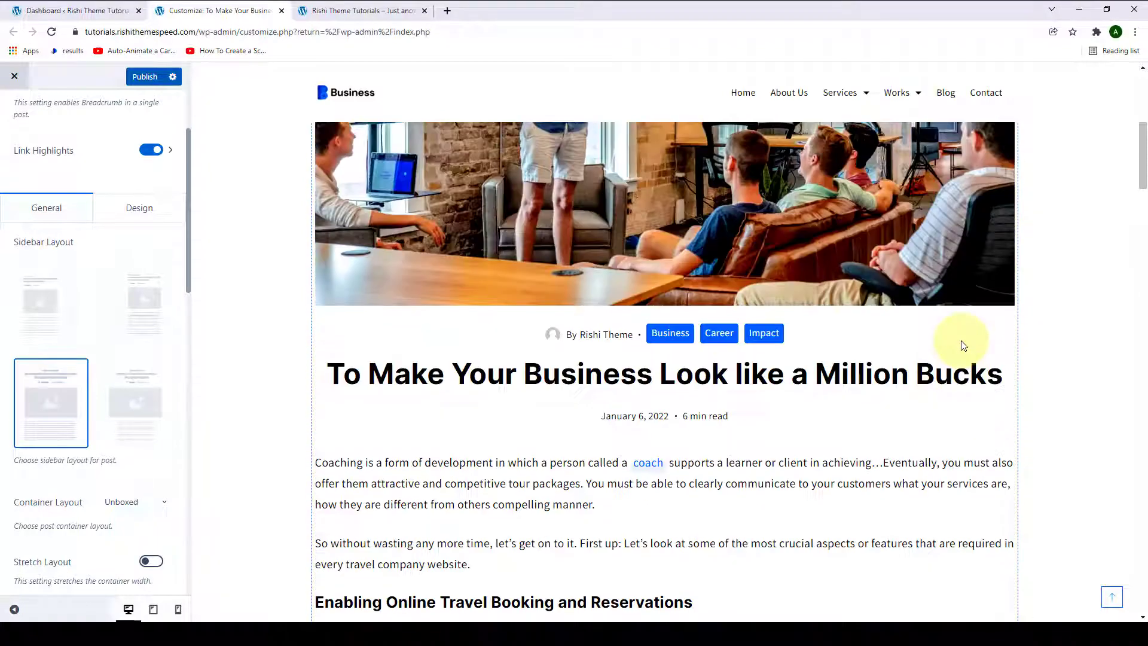
Try the Fullwidth Centered sidebar layout, check the preview, and restore the Right Sidebar layout.
click(158, 415)
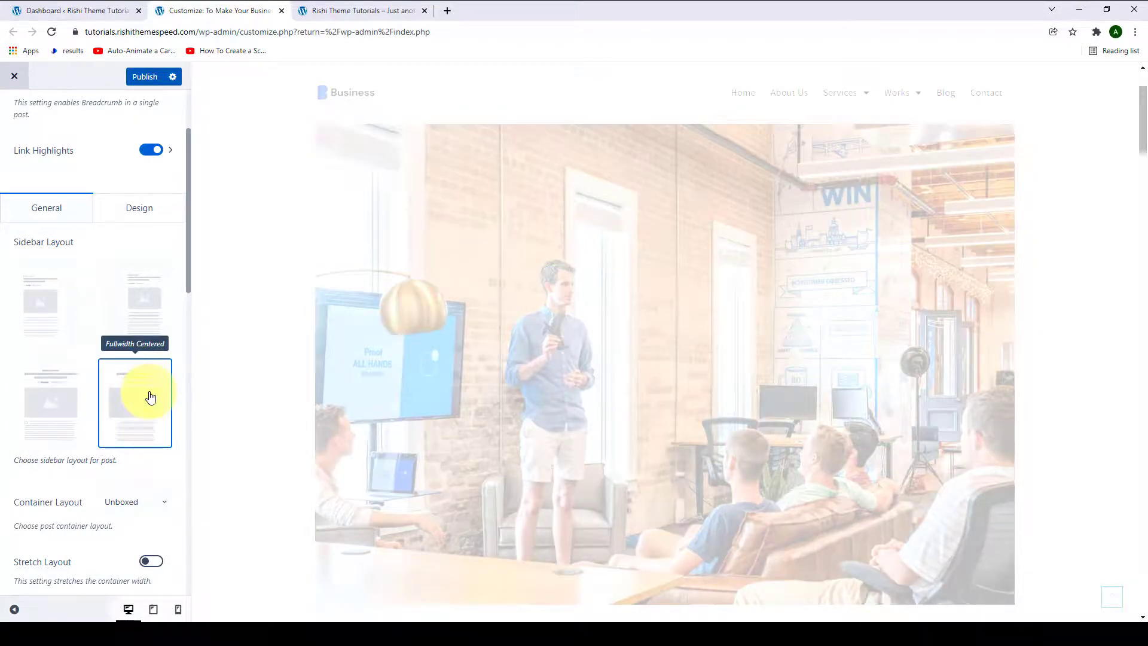
scroll(718, 417, down, 15)
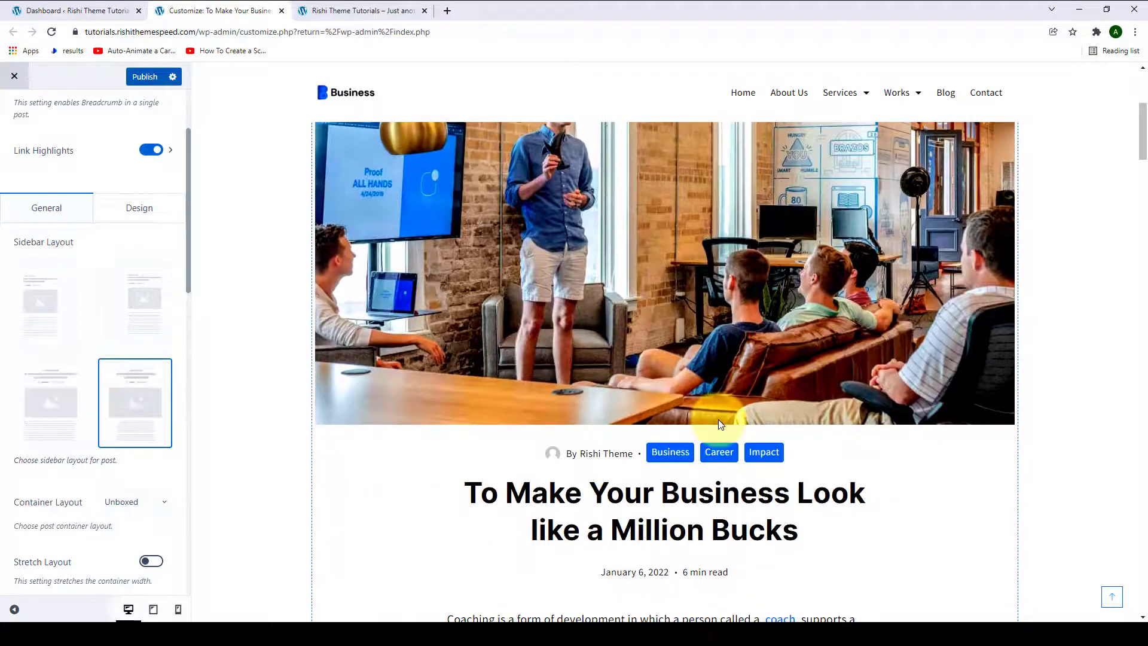
scroll(719, 416, up, 15)
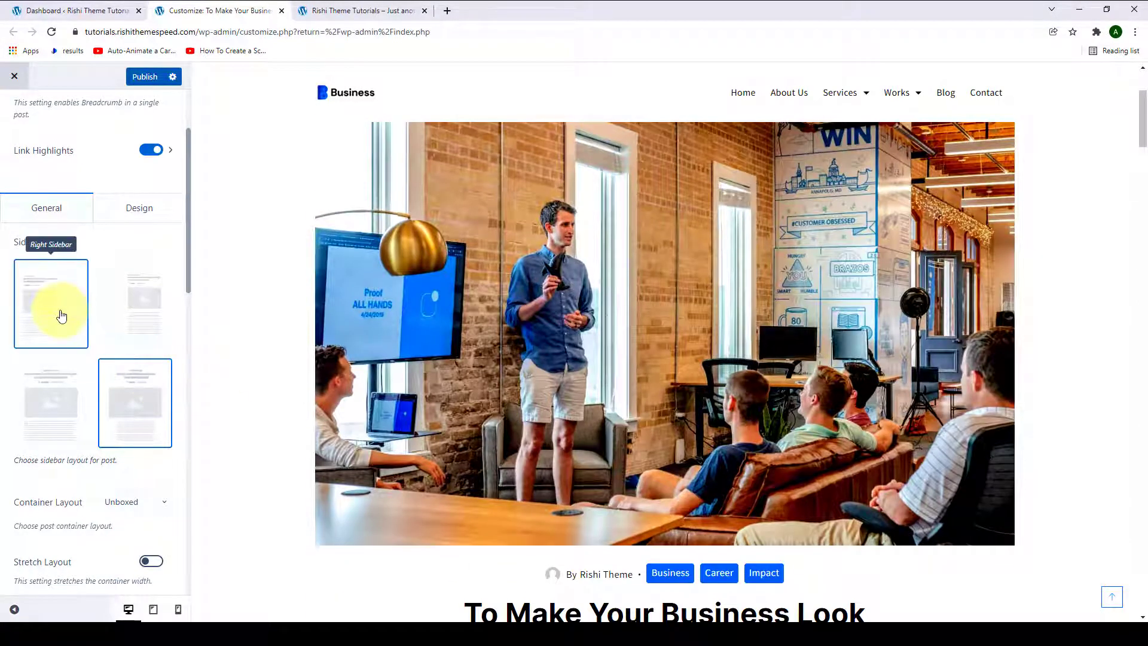
click(60, 317)
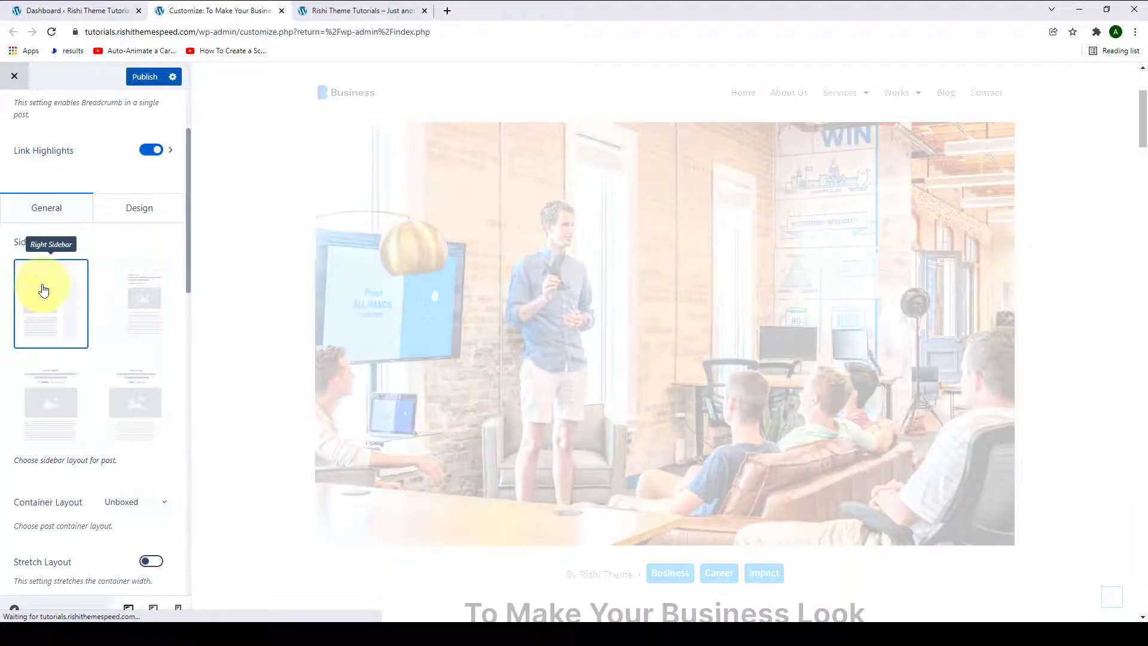
Review the available Container Layout options for the single post, leaving Unboxed selected.
scroll(33, 340, down, 3)
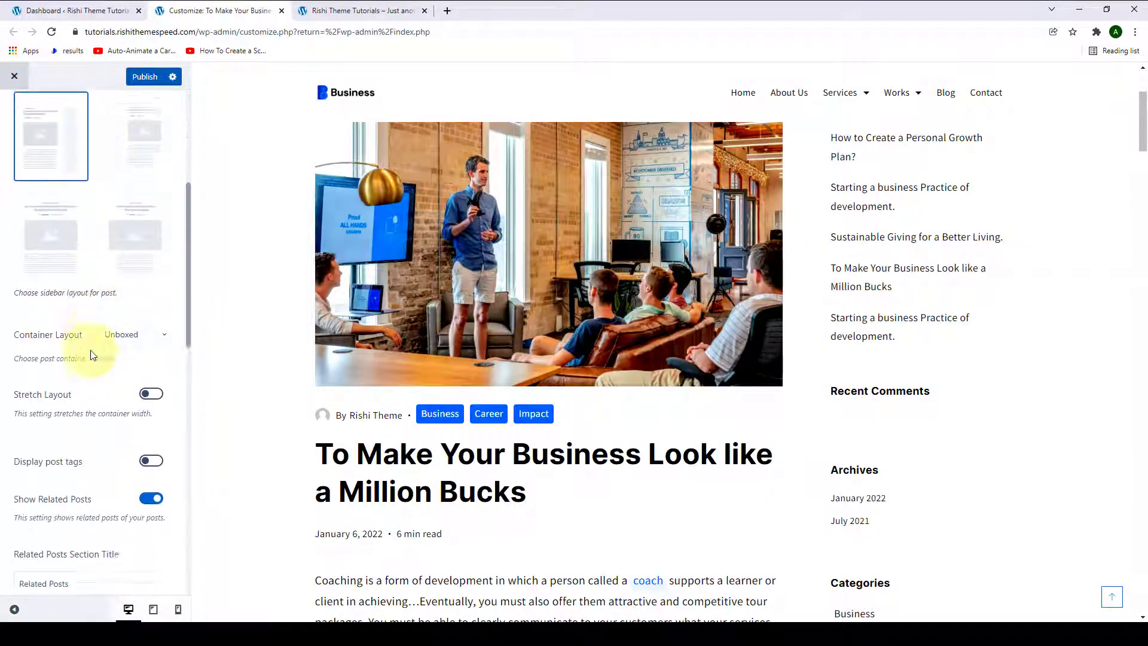
click(135, 325)
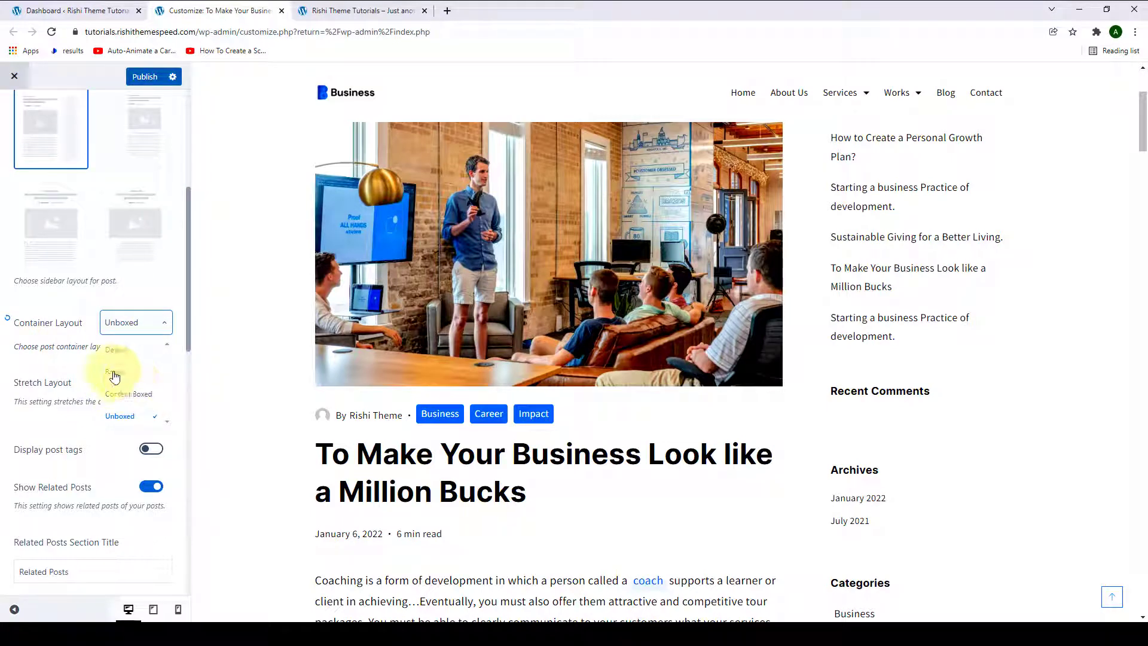
click(159, 330)
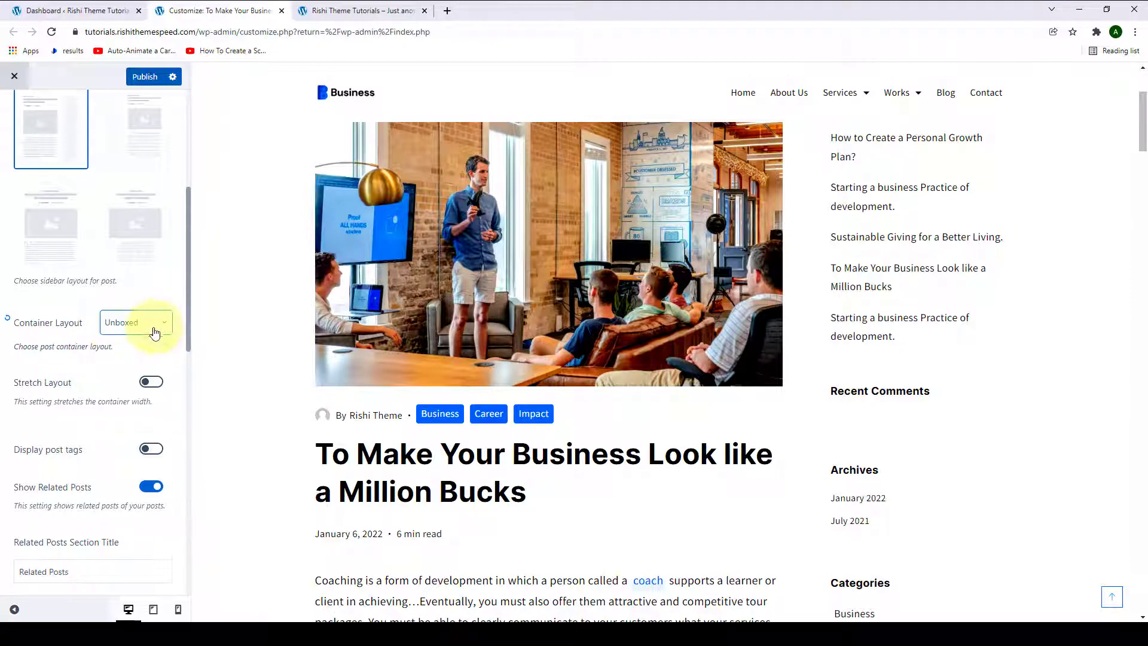
Try the Stretch Layout for the single post, check it in the enlarged preview, and turn it off again.
click(150, 382)
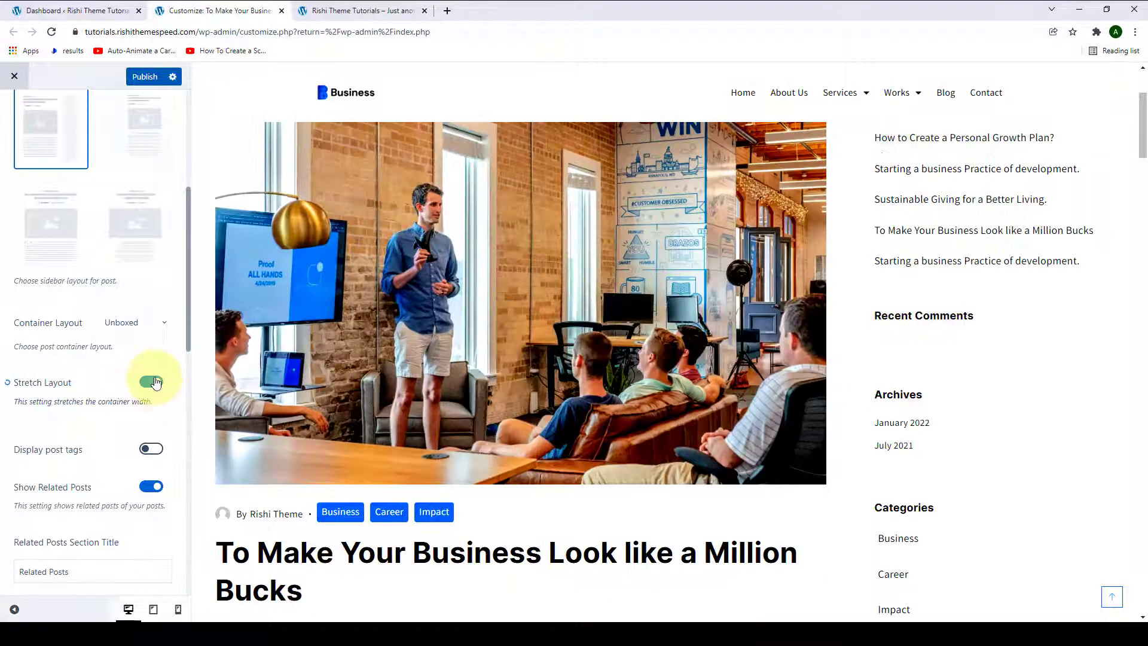
click(16, 609)
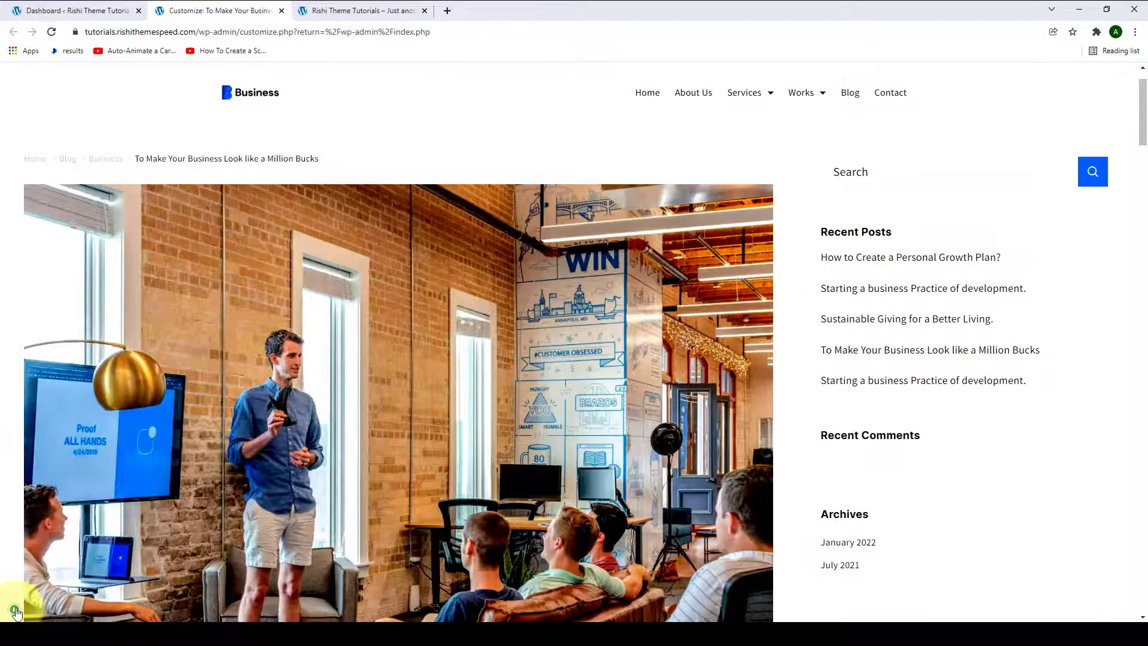
click(14, 609)
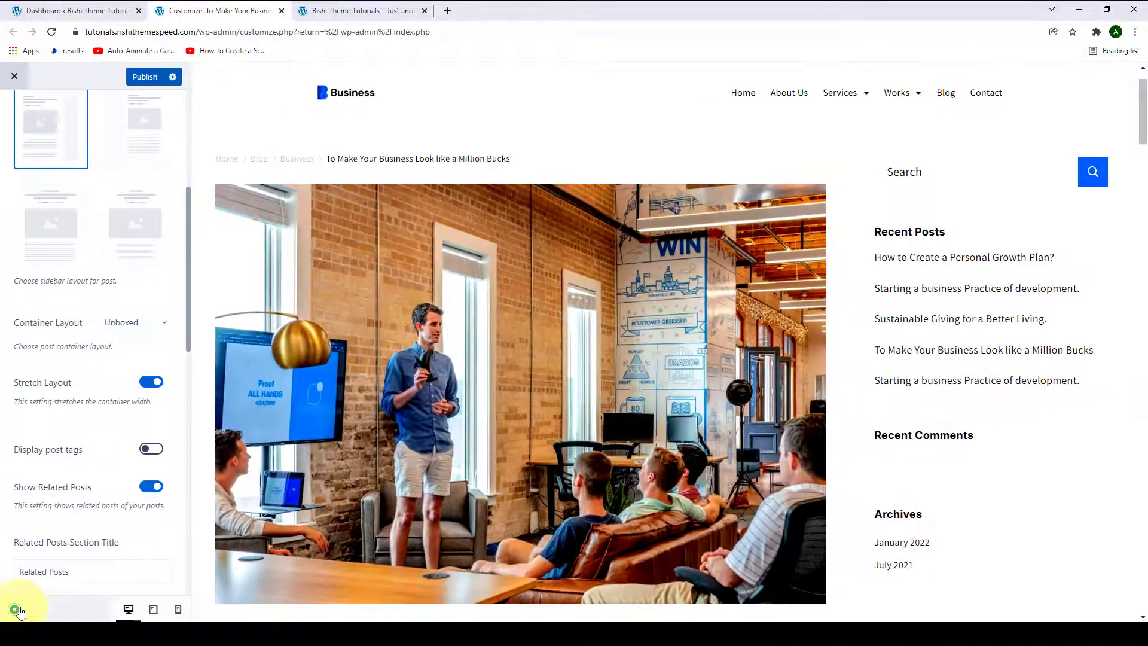
click(150, 387)
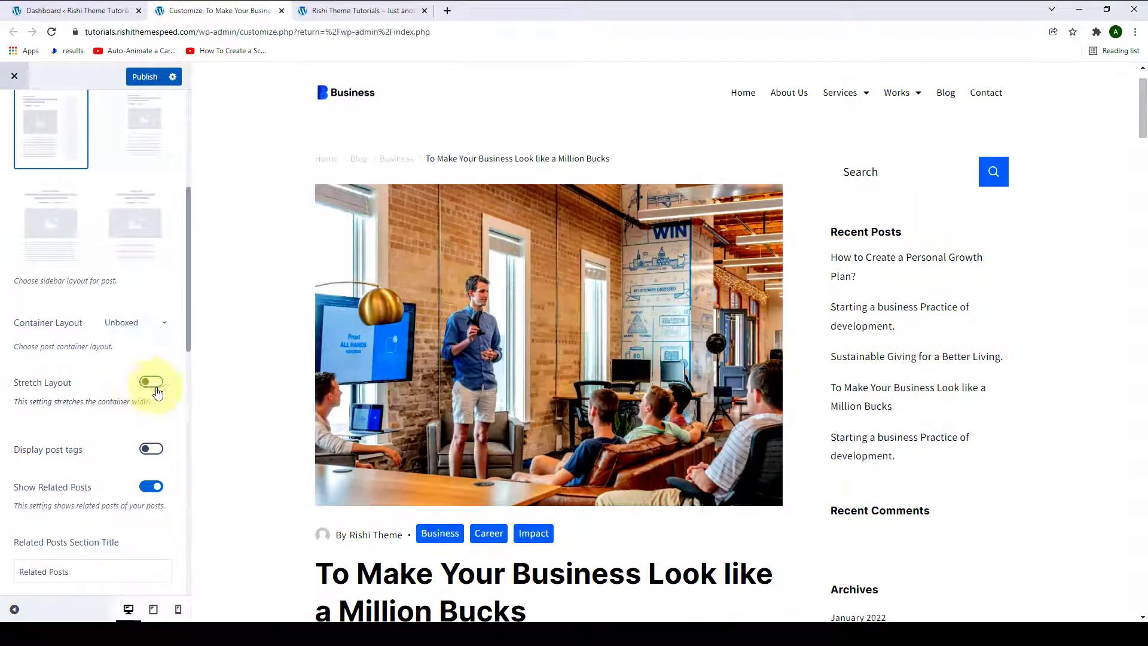
Examine the Related Posts section in the preview along with its section title and taxonomy options.
scroll(18, 413, down, 1)
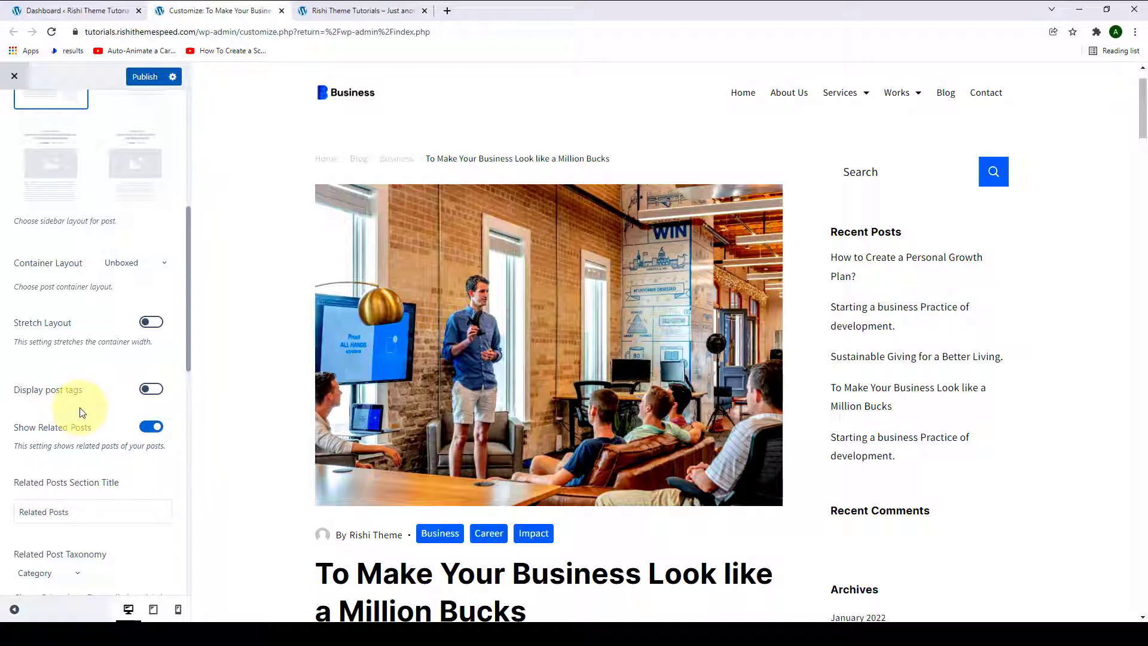
scroll(246, 416, down, 2)
scroll(247, 419, up, 1)
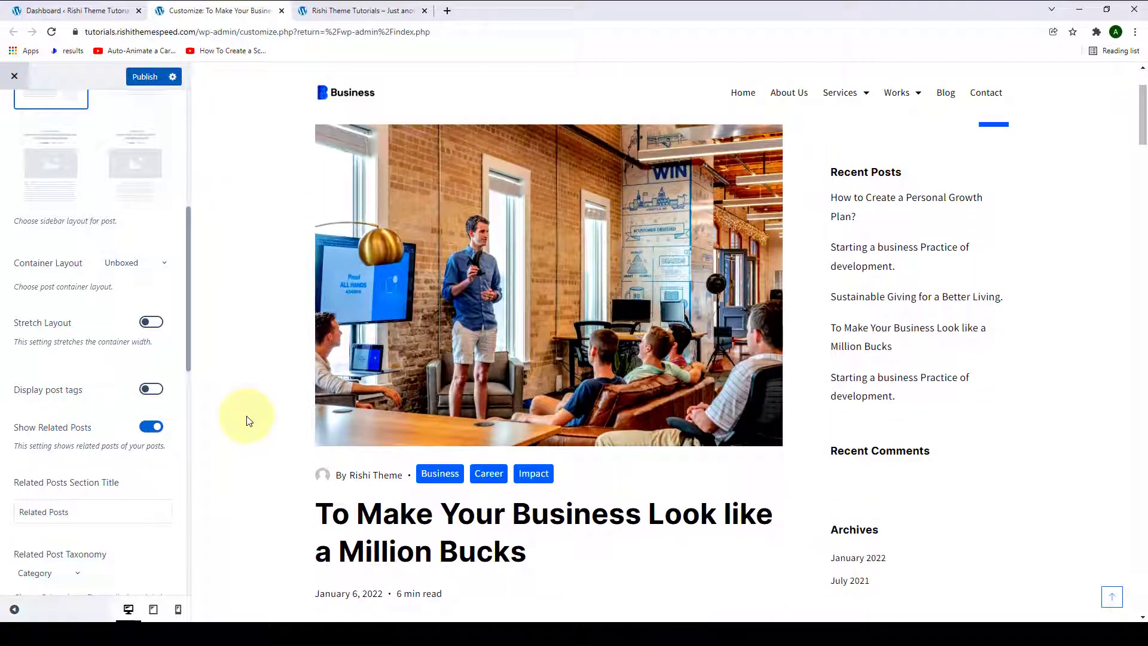
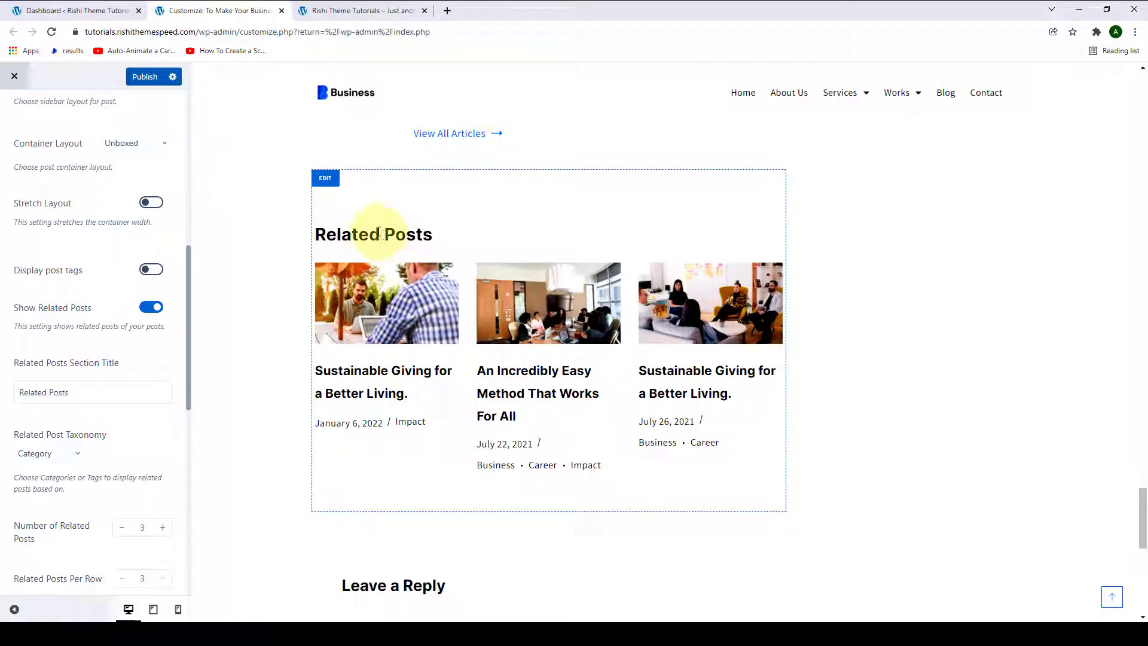
drag(84, 390, 10, 399)
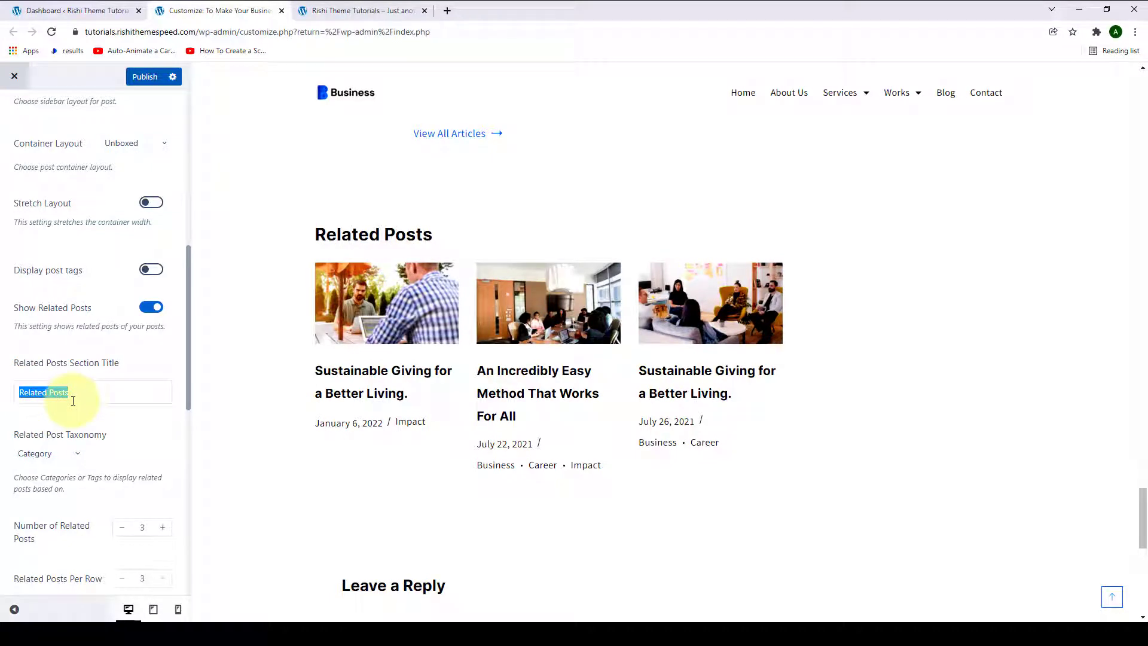
scroll(71, 371, down, 1)
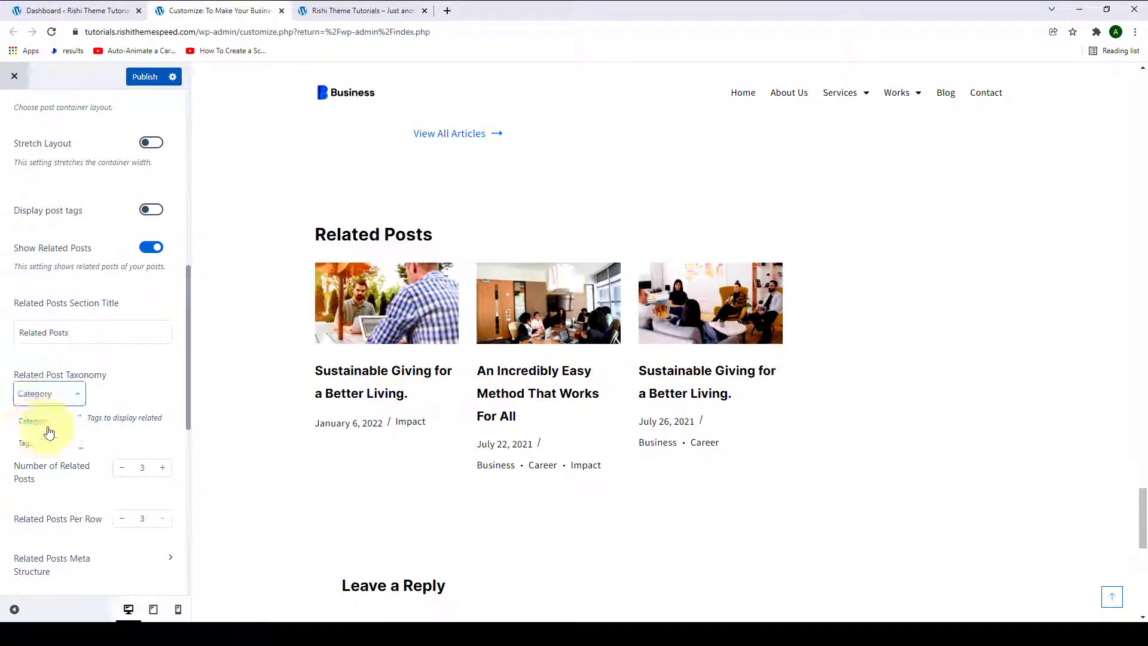
click(126, 395)
Set the number of related posts to 6.
scroll(123, 389, down, 2)
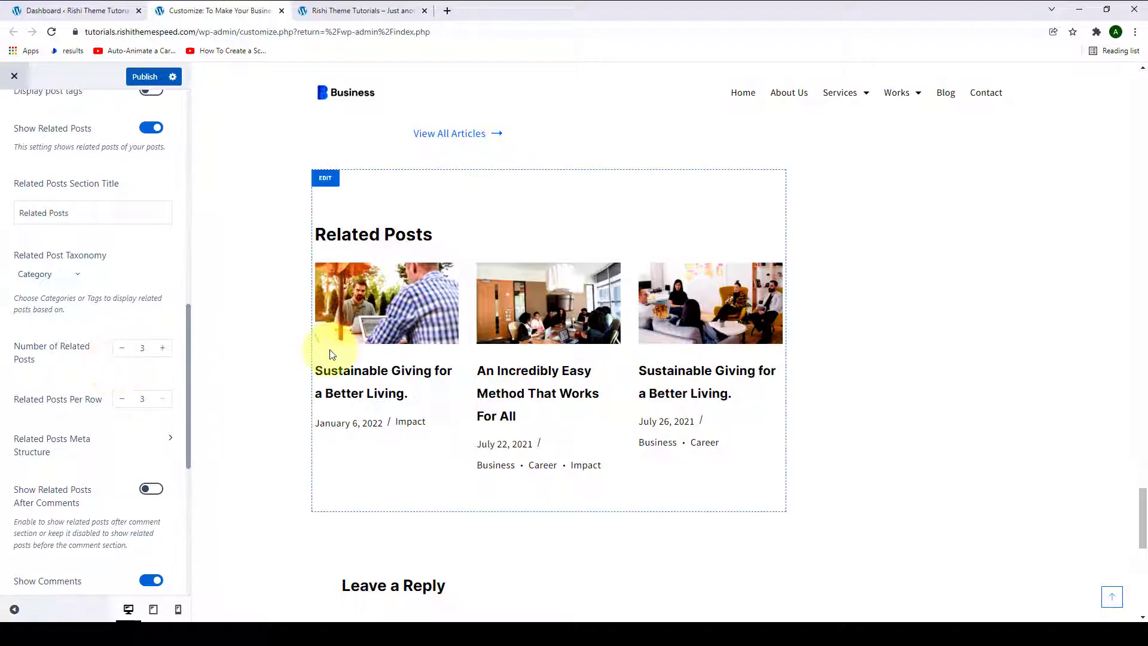
click(164, 349)
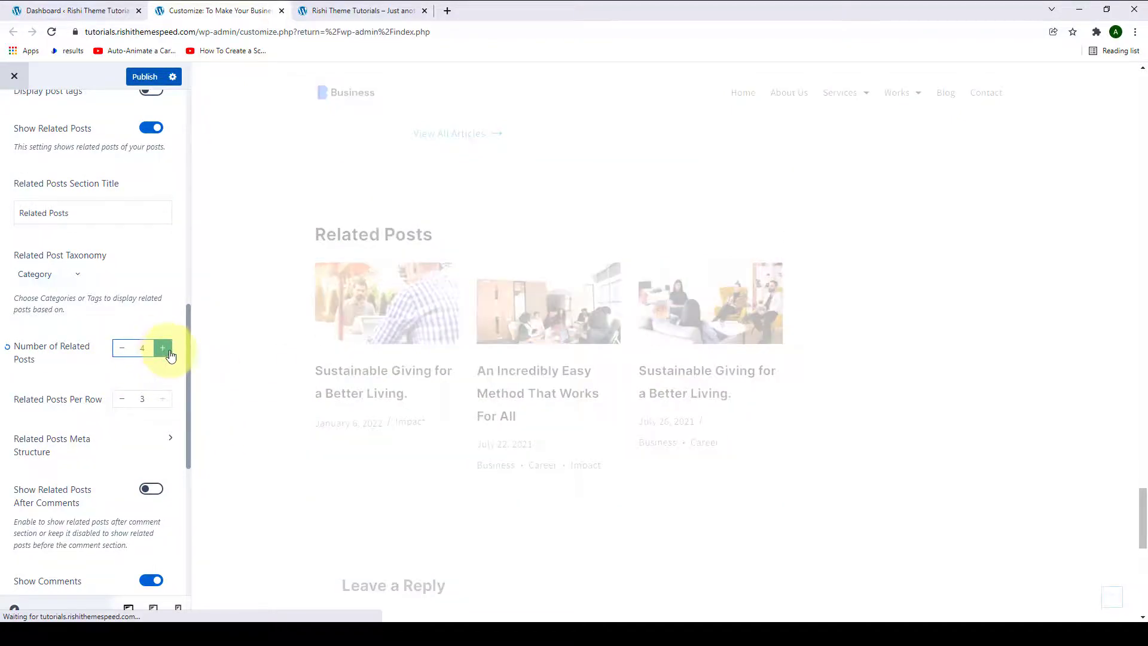
click(164, 350)
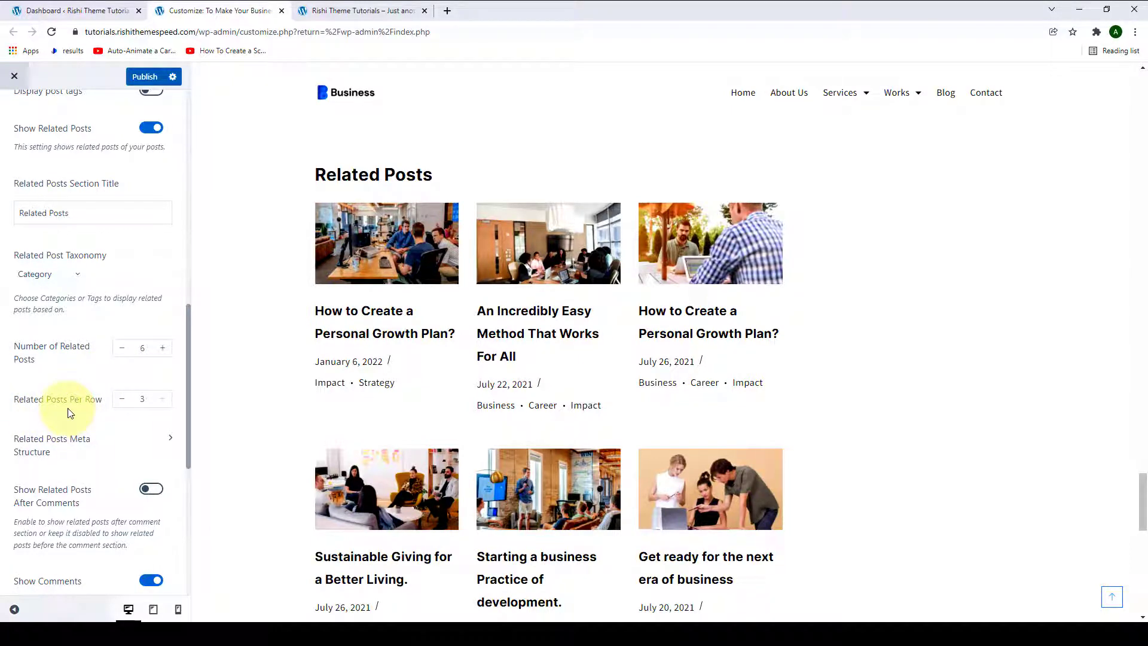
Try 2 related posts per row, check the preview, and restore 3 per row.
click(121, 401)
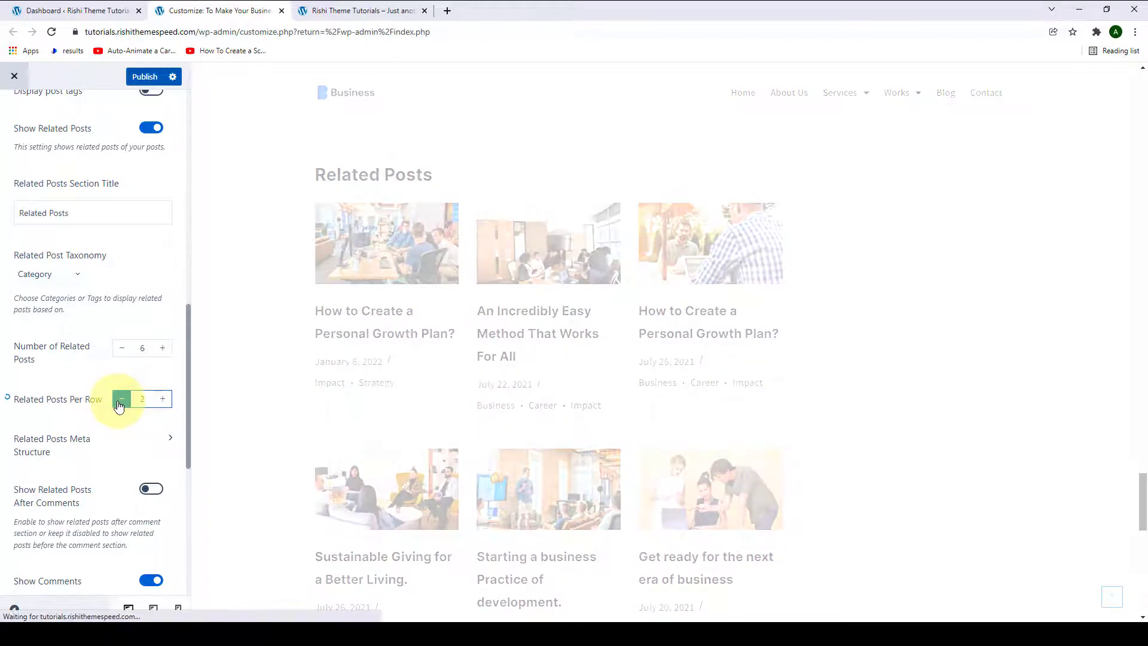
scroll(476, 385, down, 7)
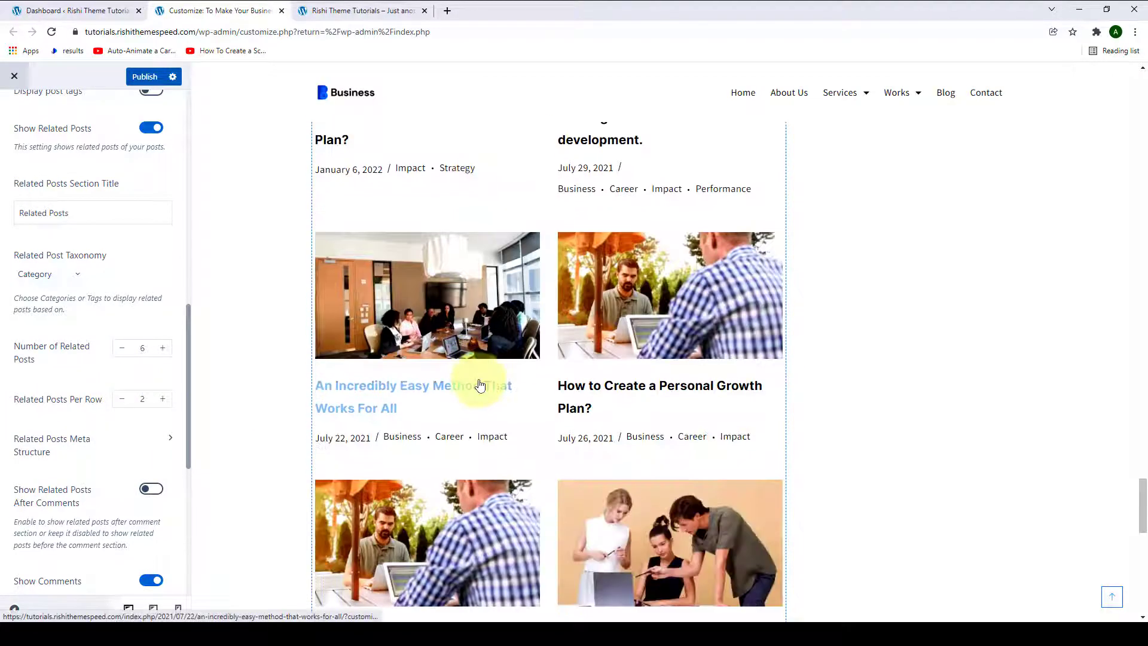
scroll(476, 404, up, 6)
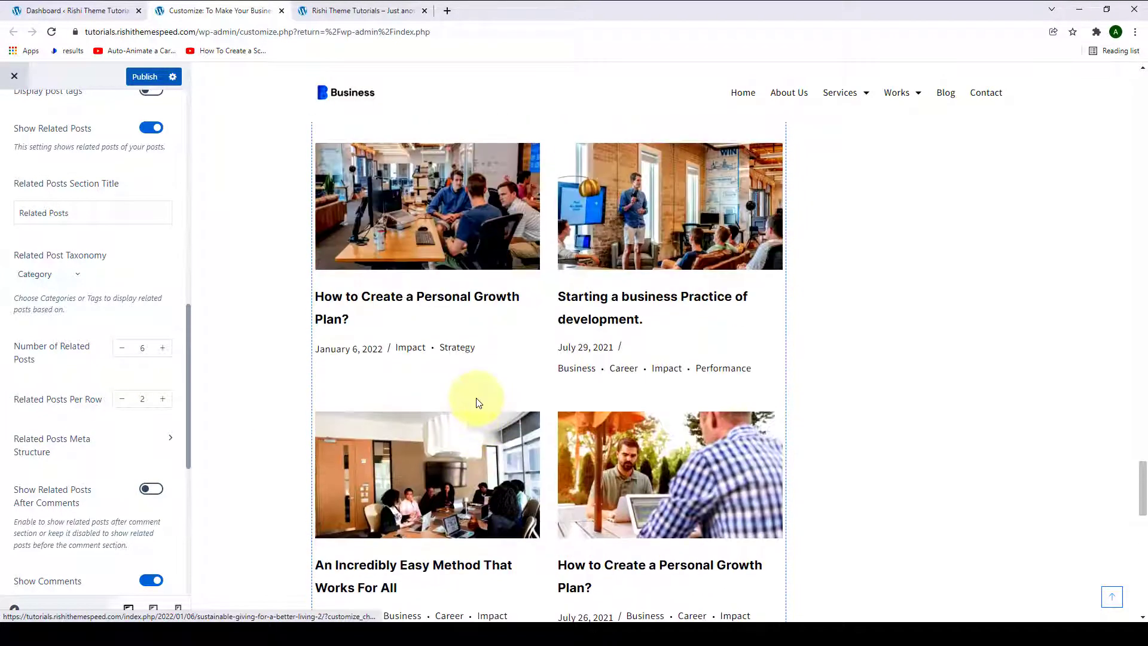
click(170, 402)
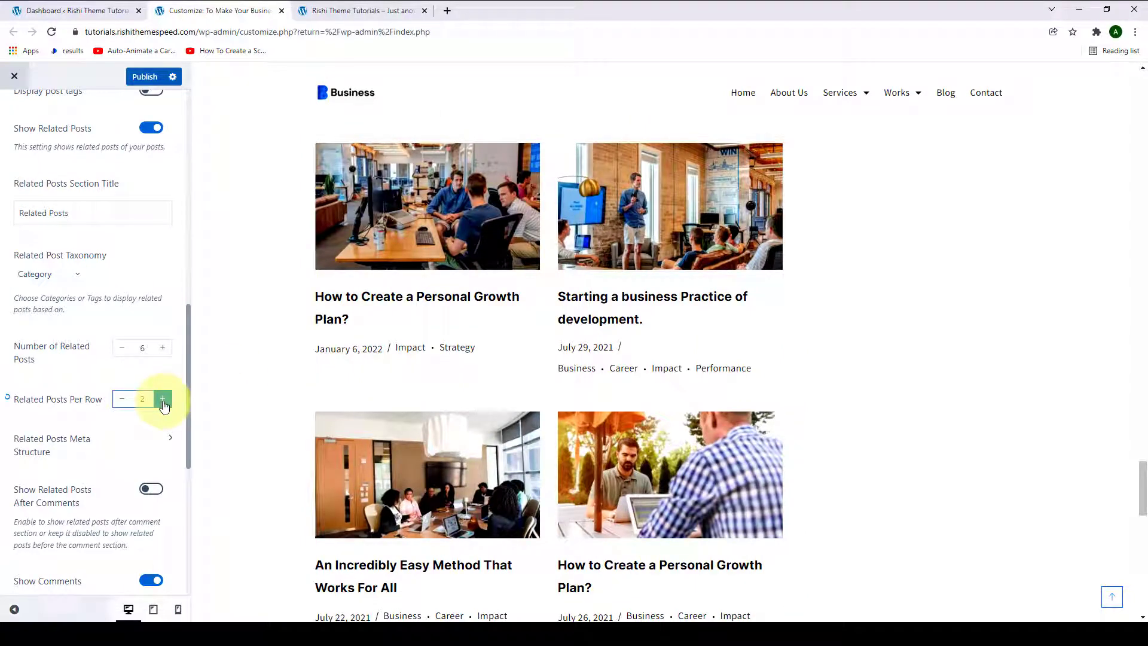
click(165, 404)
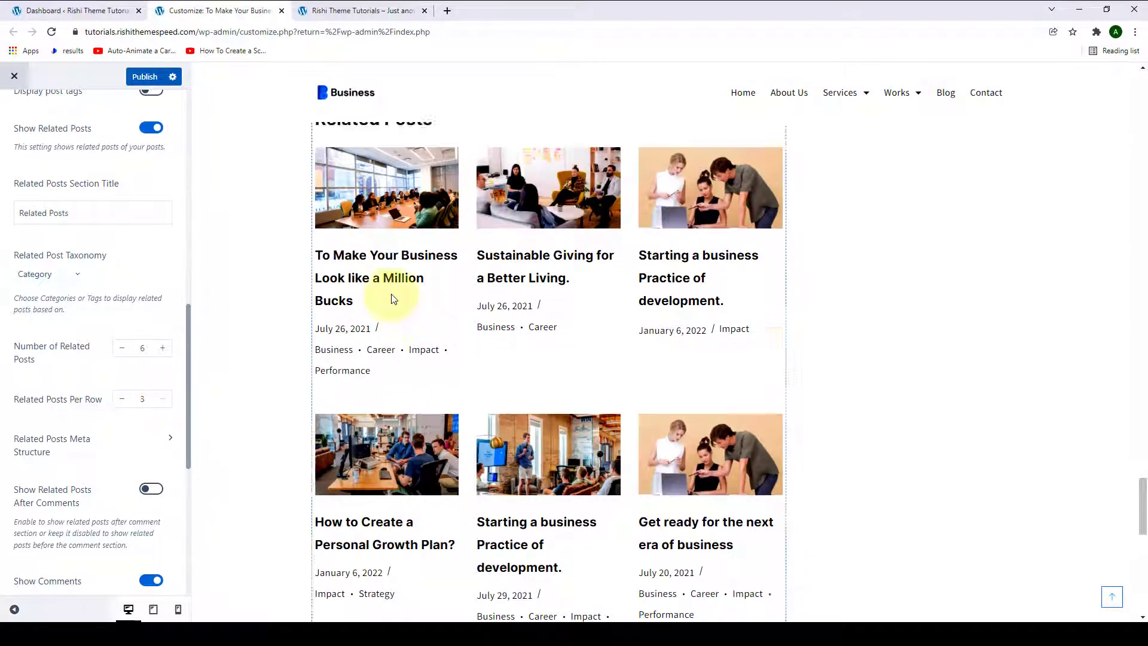
scroll(379, 295, up, 3)
scroll(385, 299, down, 3)
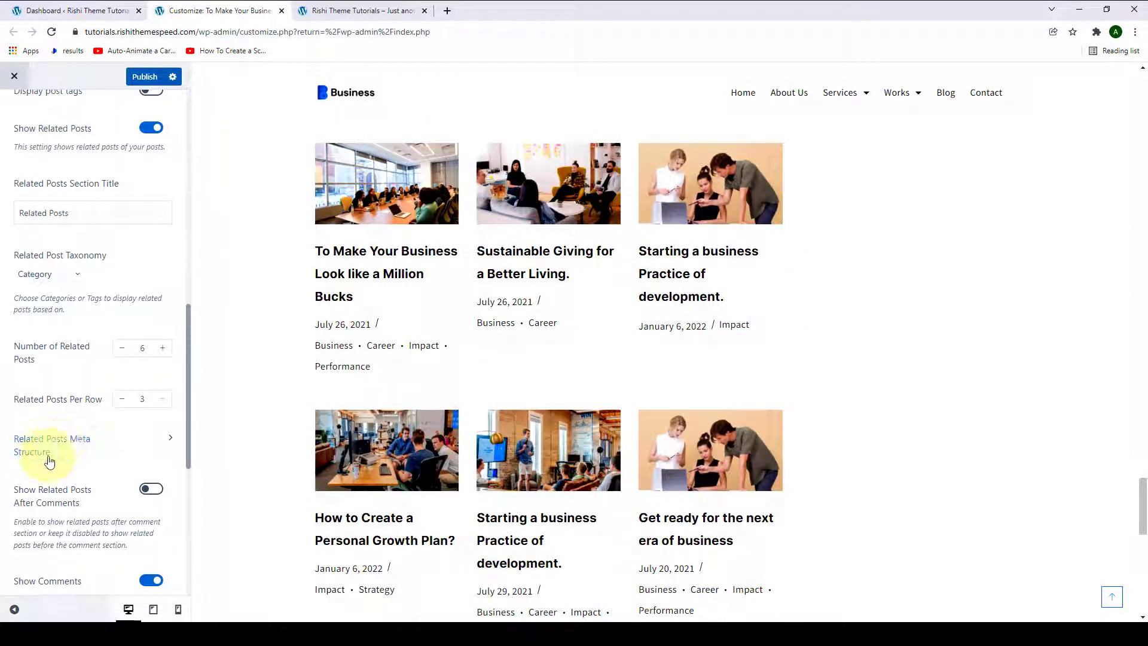
Open the Related Posts Meta Structure settings and check the meta shown under the related posts.
click(172, 442)
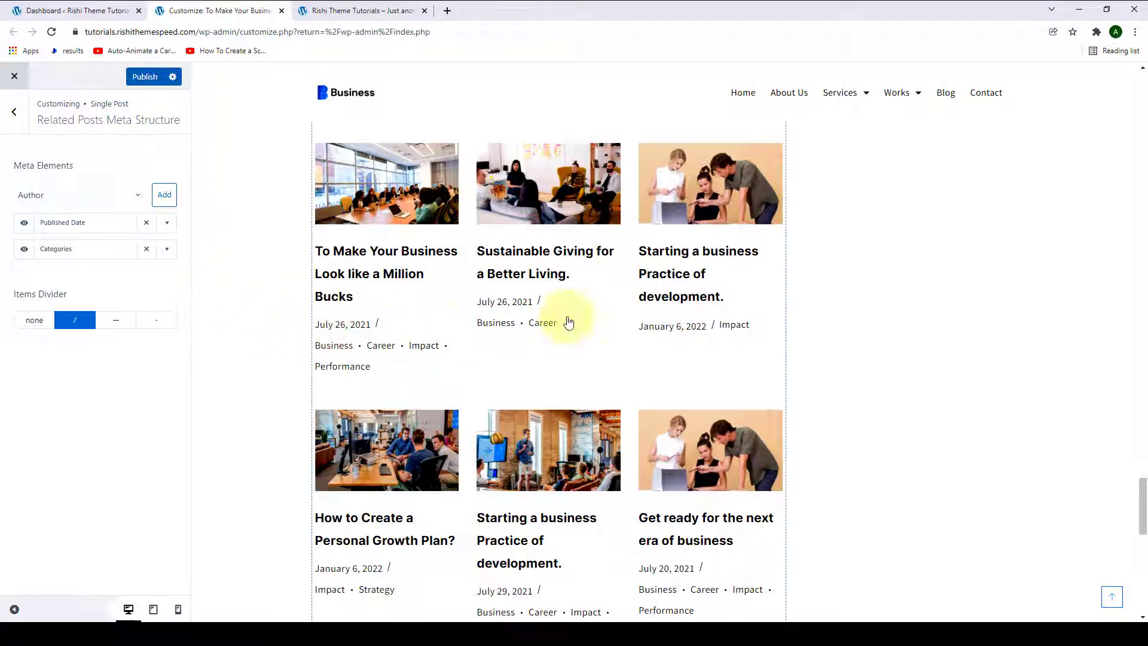
scroll(687, 329, down, 3)
scroll(350, 433, up, 3)
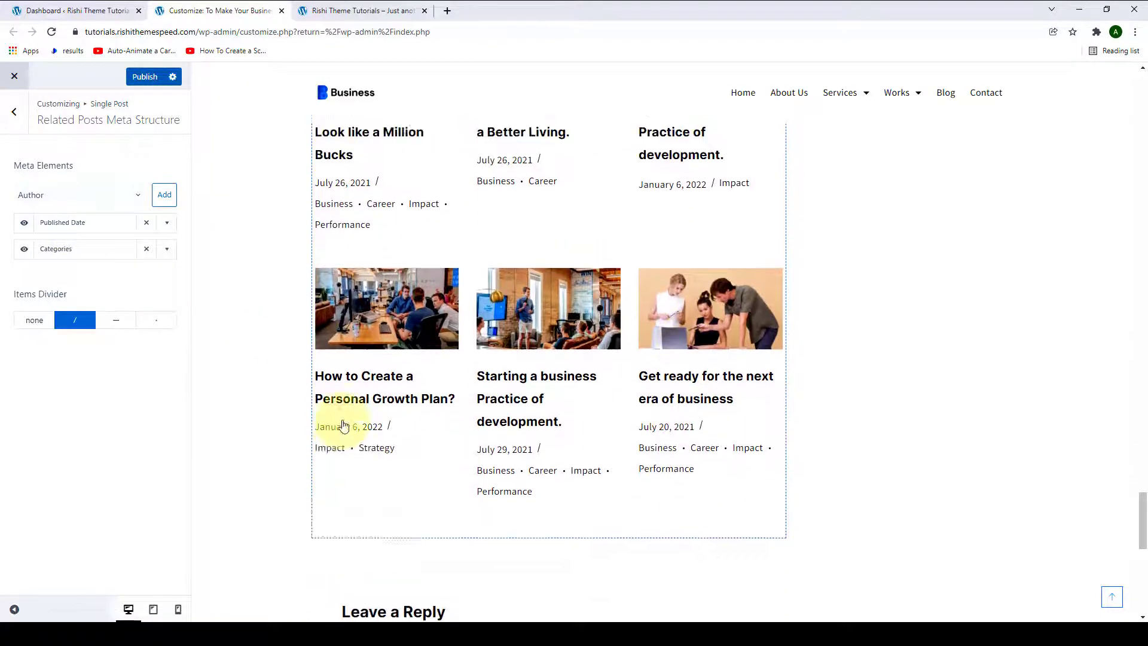
Try hiding the Categories and Published Date meta elements, check the related posts, and show both elements again.
click(24, 249)
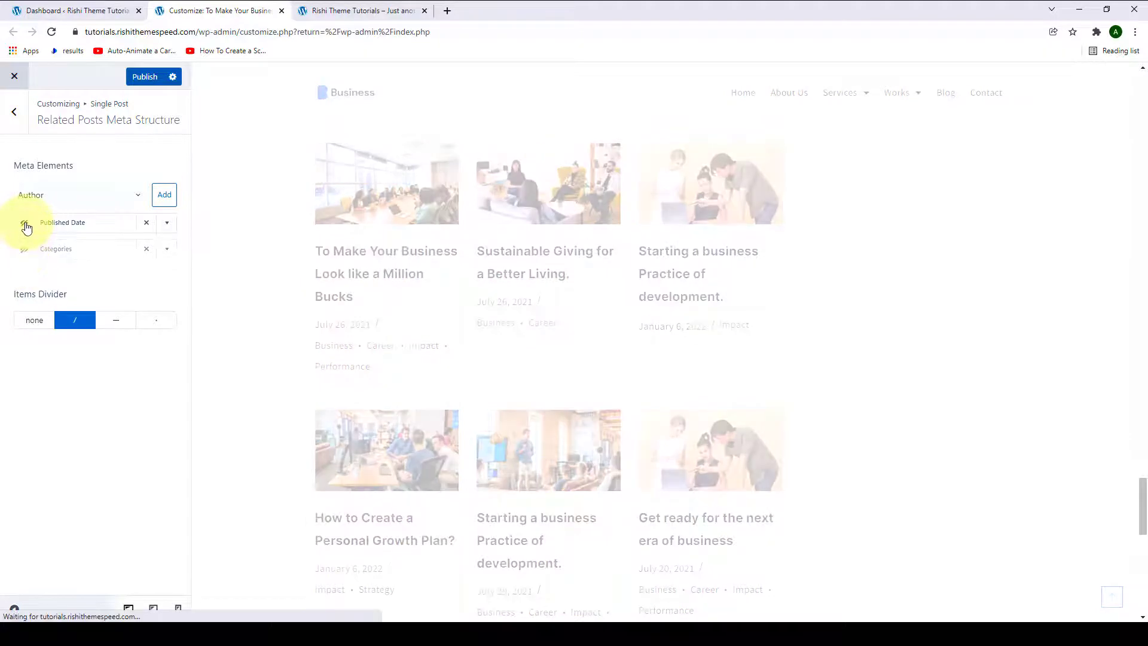
click(24, 222)
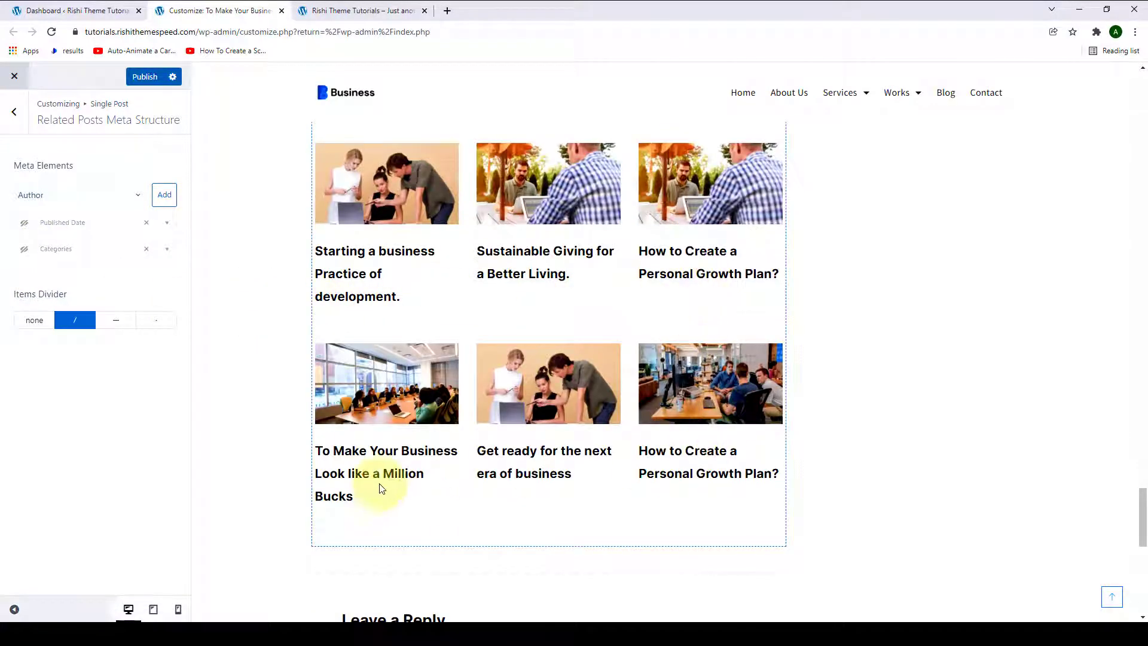
click(21, 250)
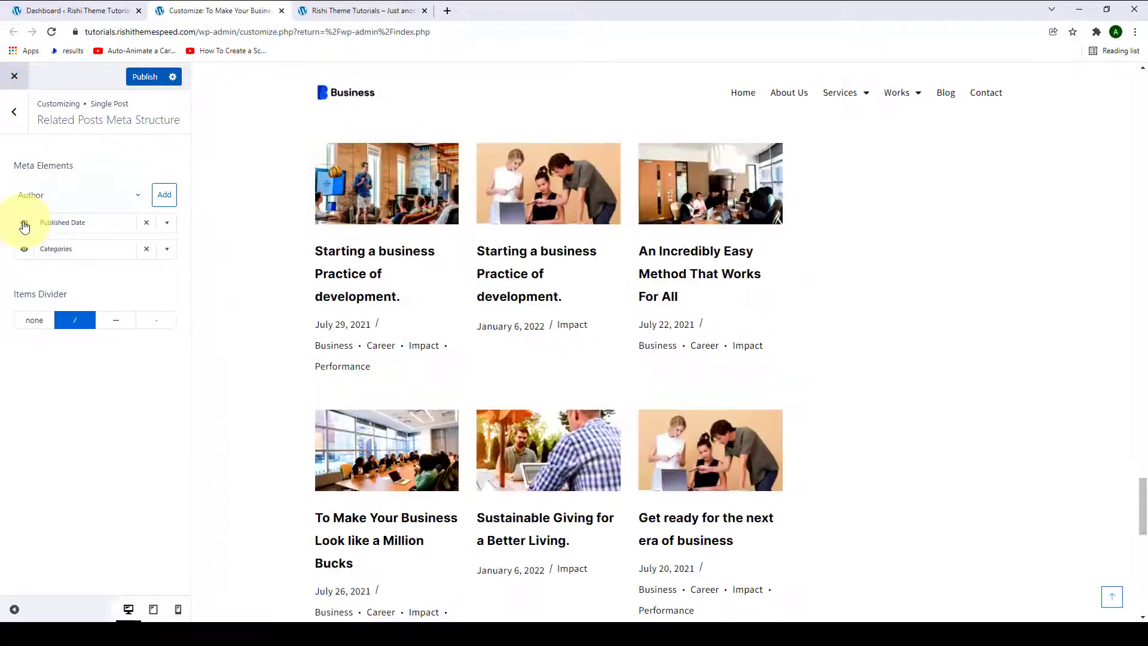
scroll(654, 454, down, 2)
scroll(652, 451, up, 1)
scroll(652, 452, up, 1)
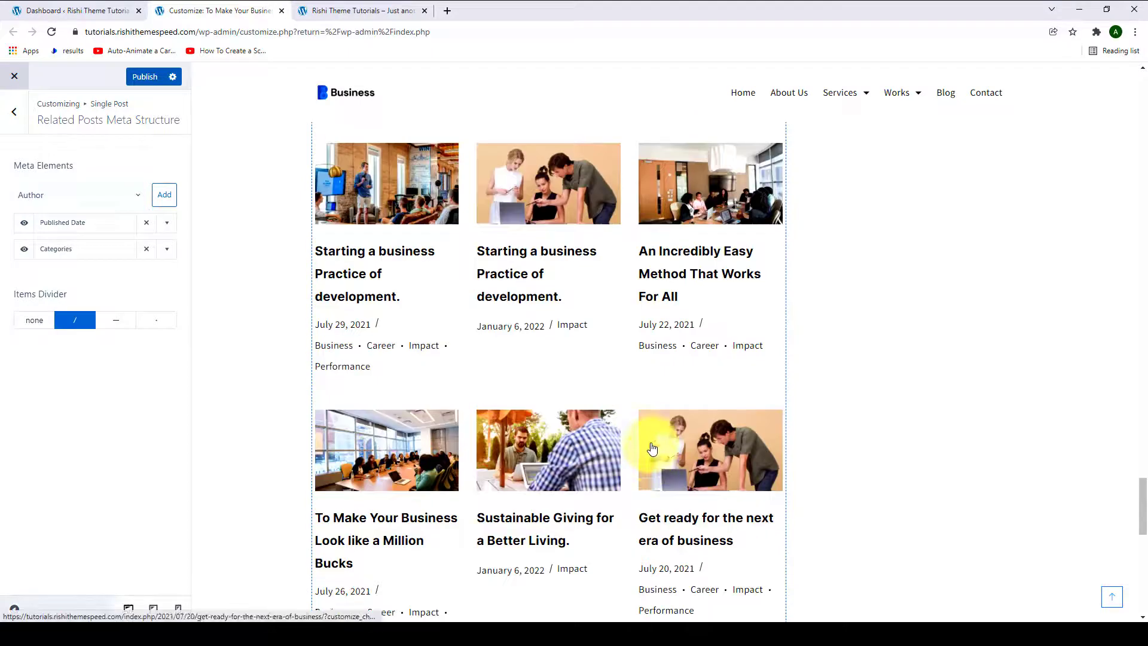
Add Reading Time to the related posts' meta elements and check it in the preview.
click(134, 203)
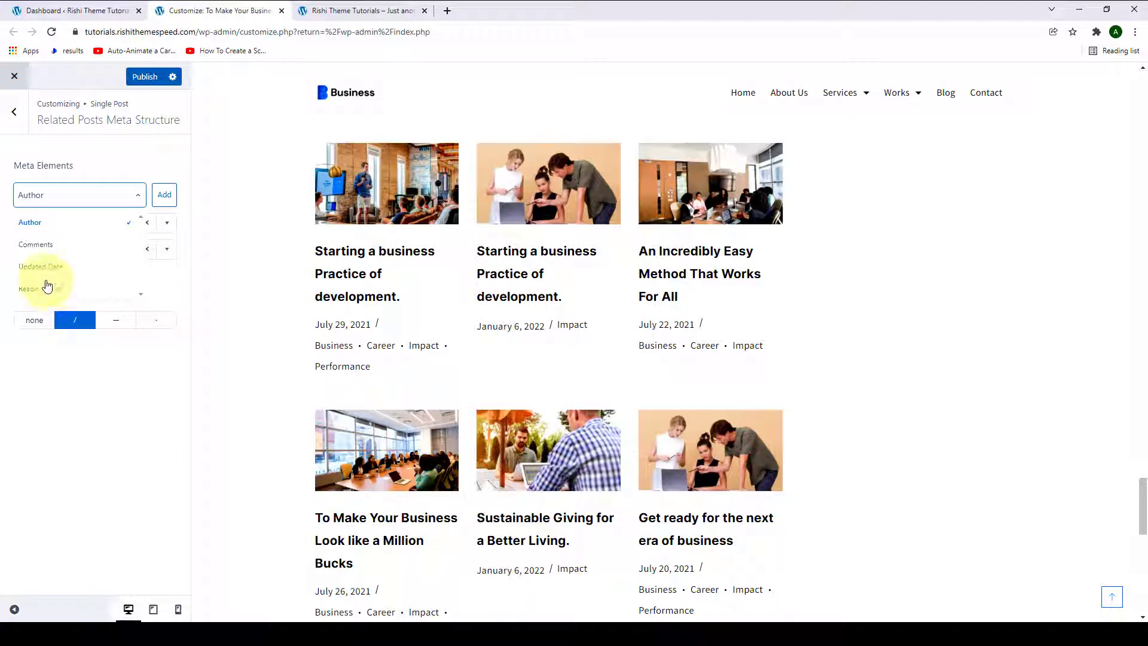
click(64, 290)
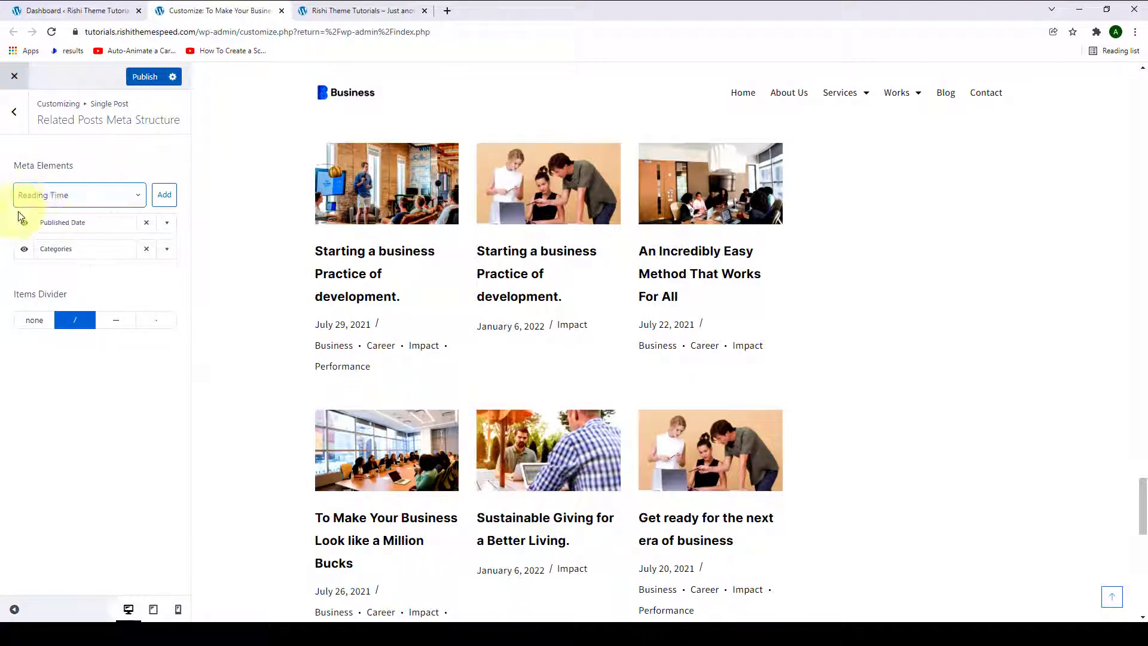
click(165, 196)
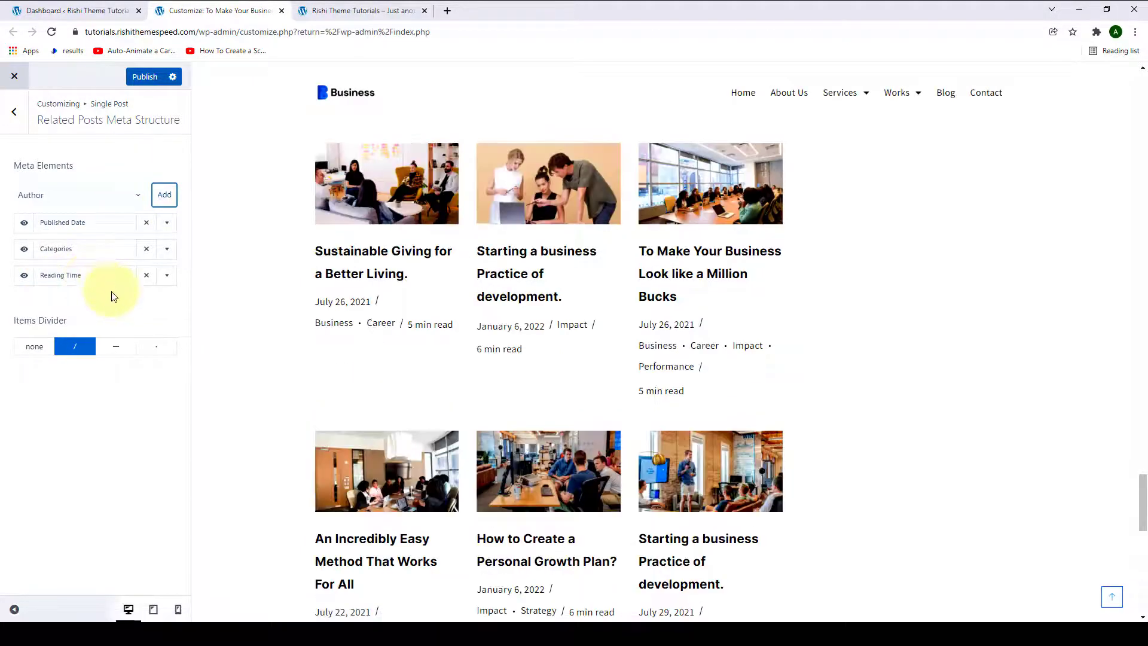
scroll(610, 326, down, 4)
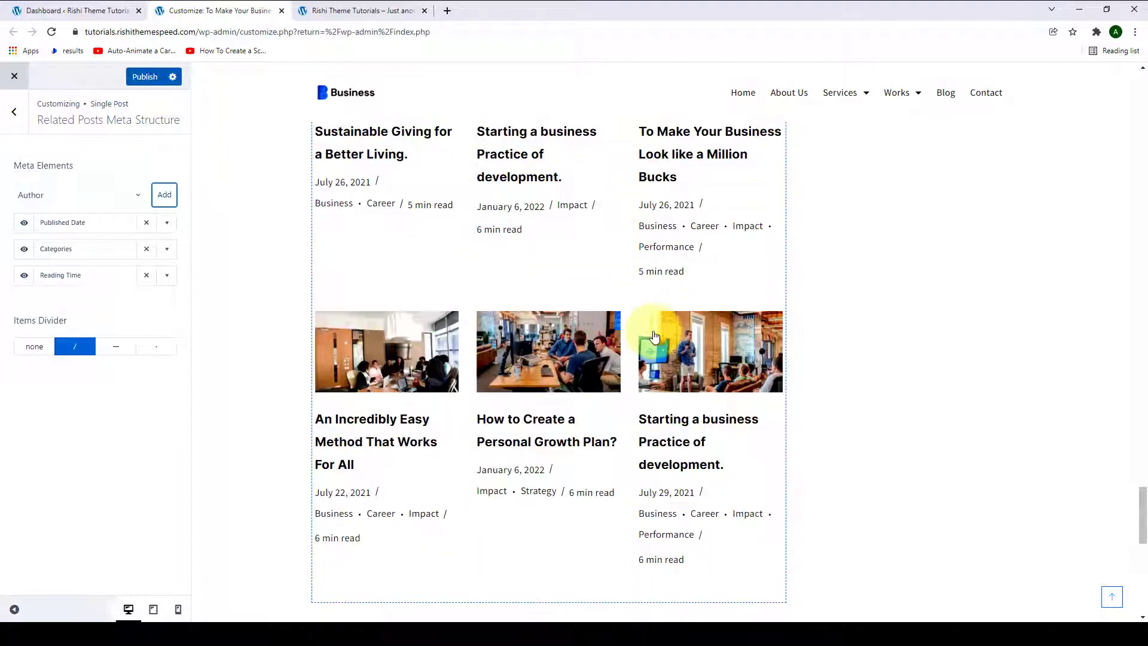
scroll(352, 431, up, 1)
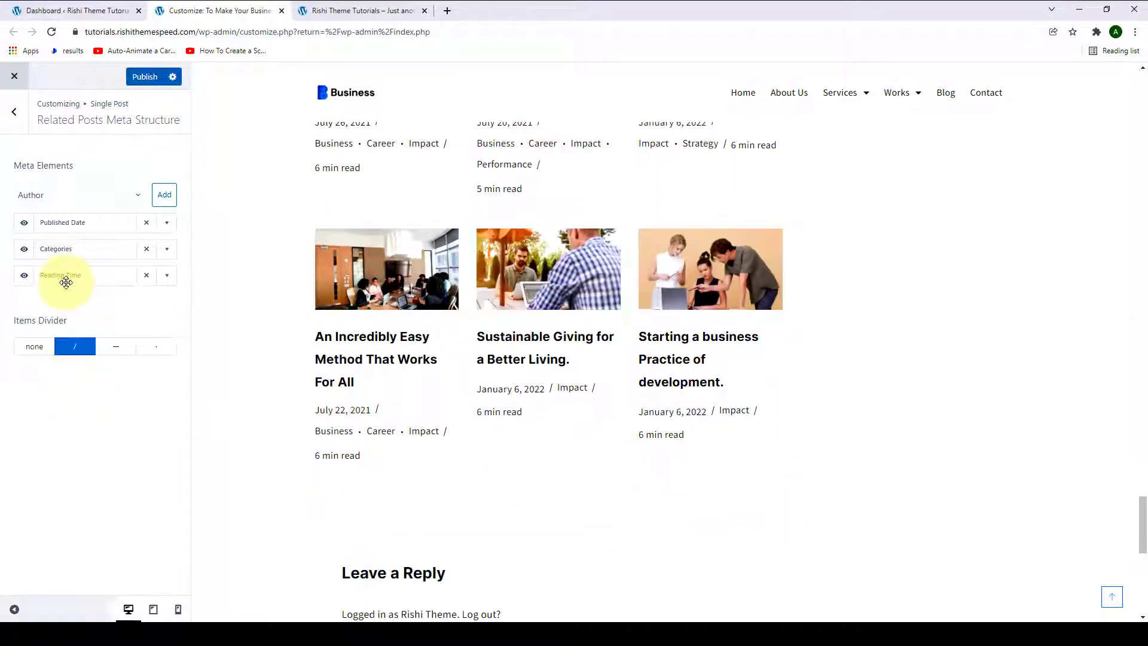
Try Reading Time as the first meta element, check the related posts, and move it back below Categories.
drag(70, 278, 69, 237)
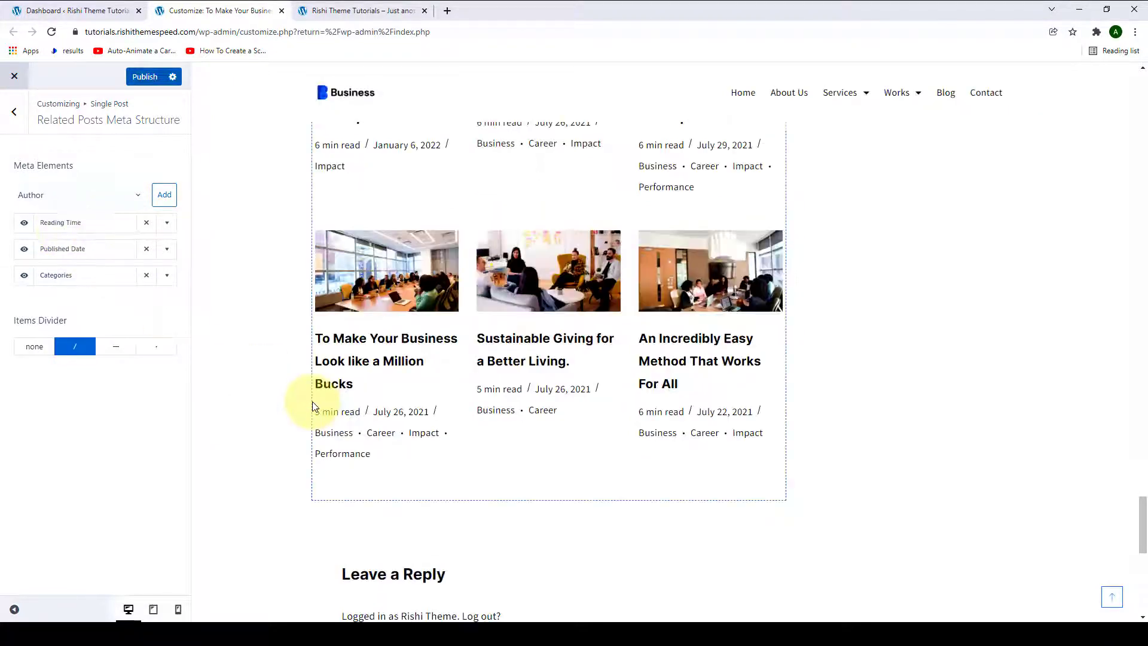
scroll(312, 400, up, 3)
scroll(312, 403, down, 2)
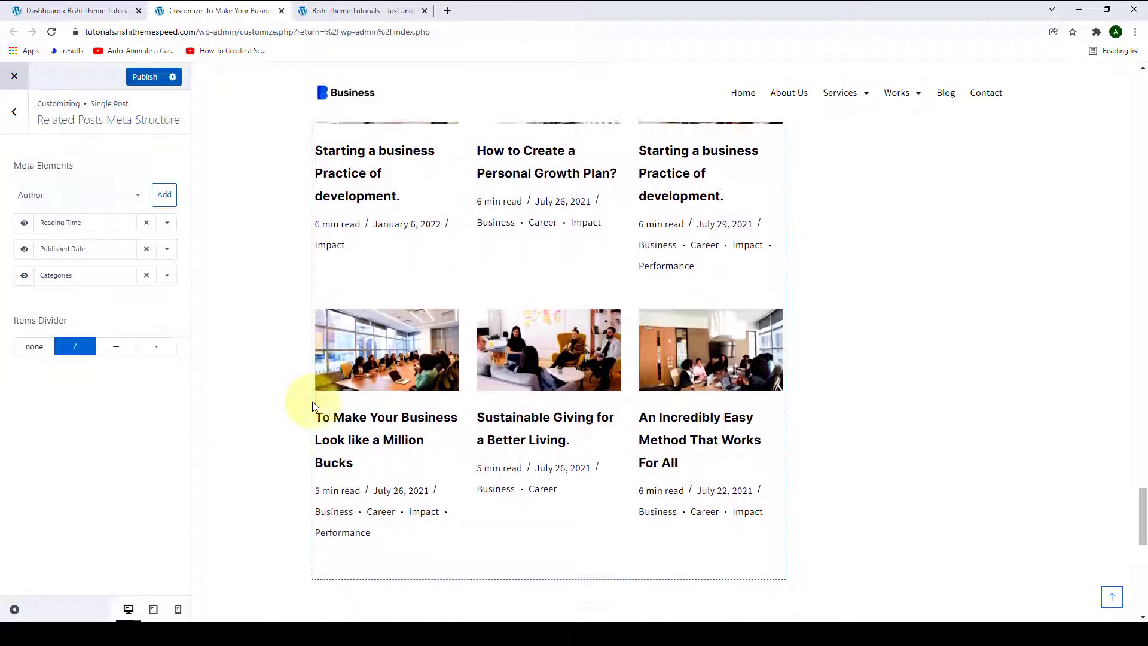
drag(74, 223, 75, 289)
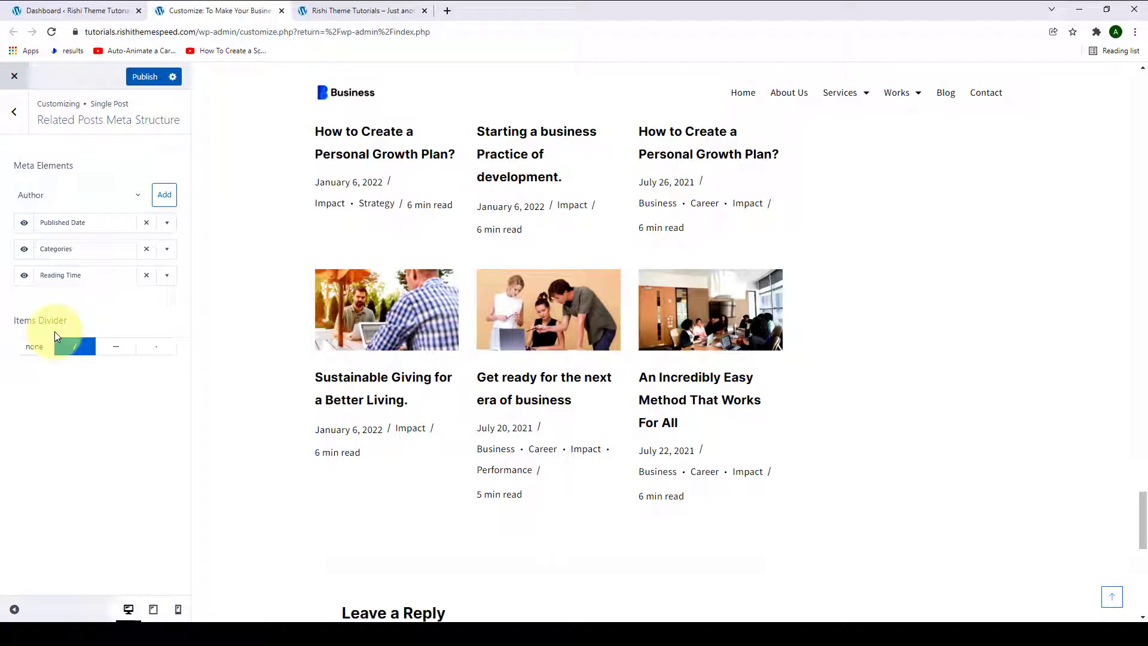
Try the dot and dash items dividers in the related posts' meta, and reset the divider to the slash.
click(150, 355)
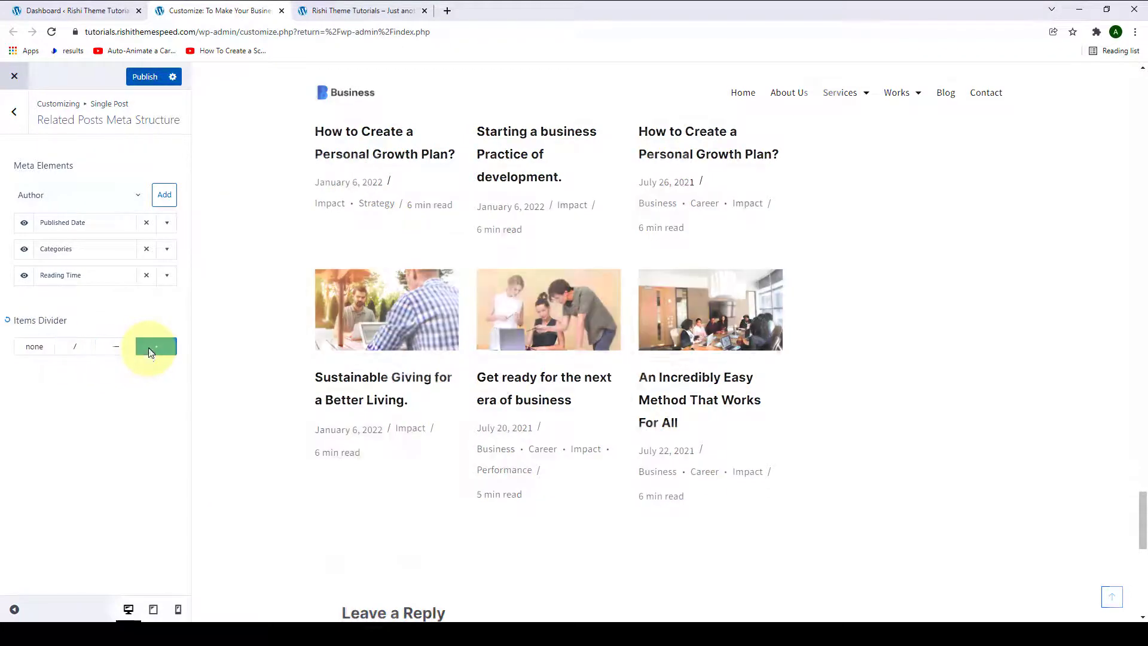
click(114, 350)
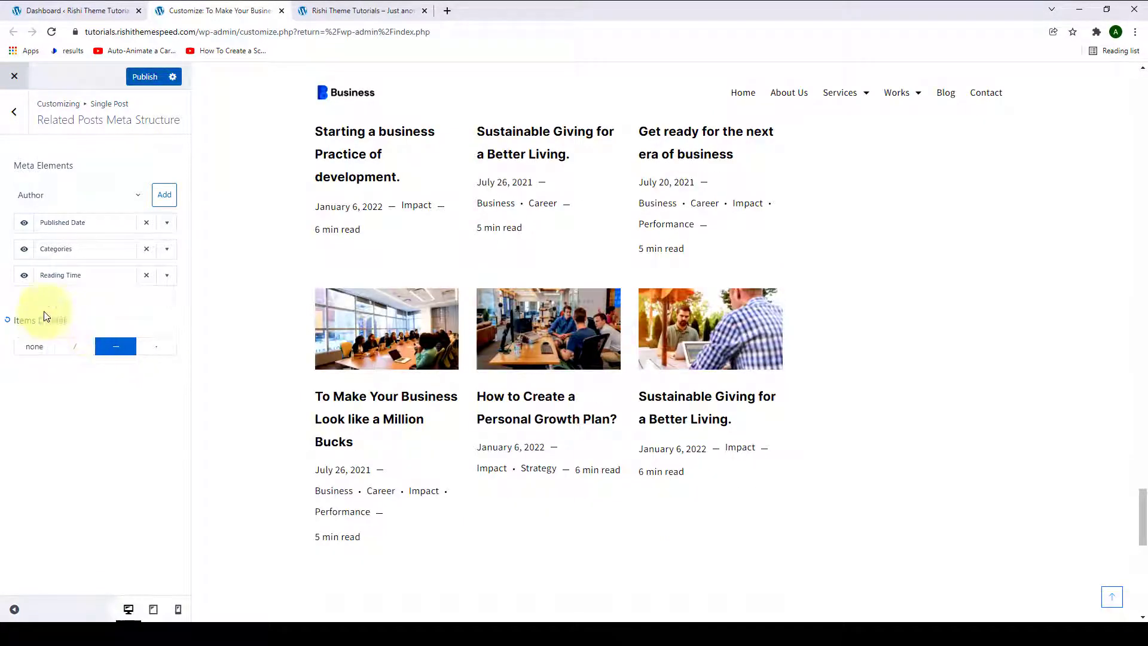
click(7, 324)
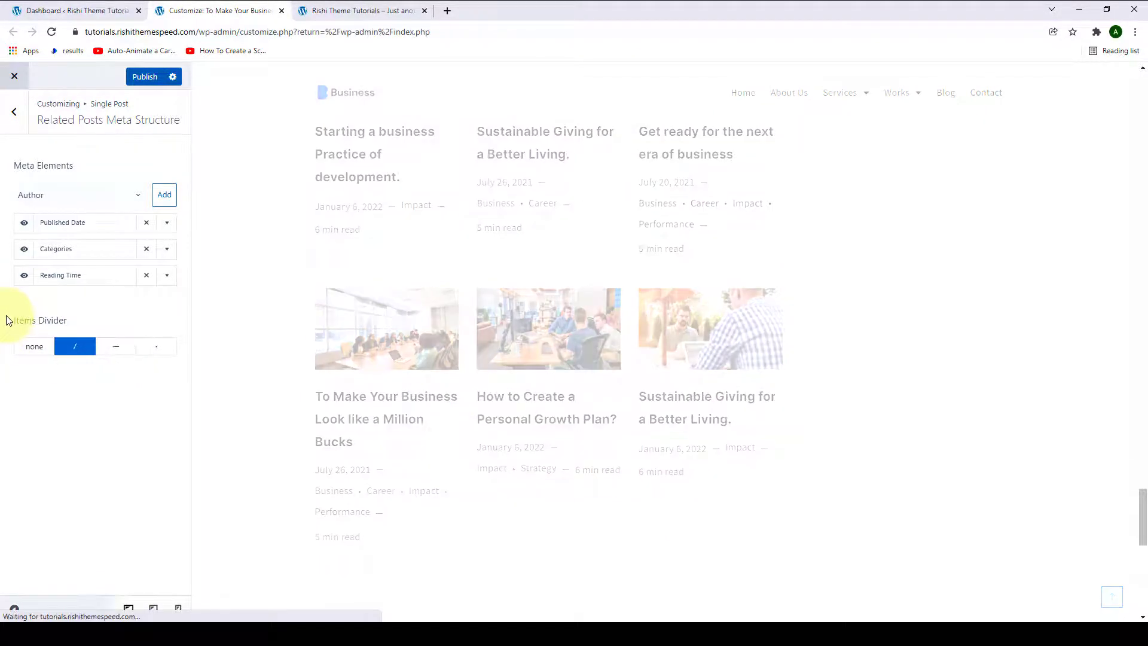
Remove Reading Time from the related posts' meta elements and return to the Single Post settings.
click(148, 275)
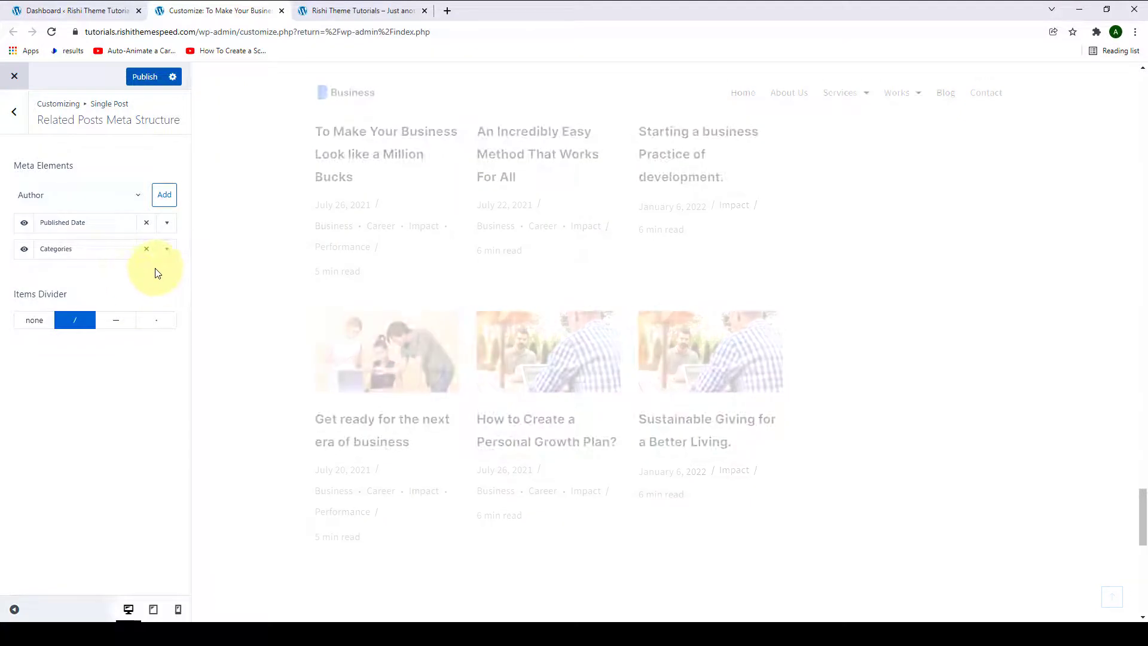
click(13, 135)
Enable Show Related Posts After Comments and check the order of comments and related posts in the preview.
scroll(82, 320, down, 4)
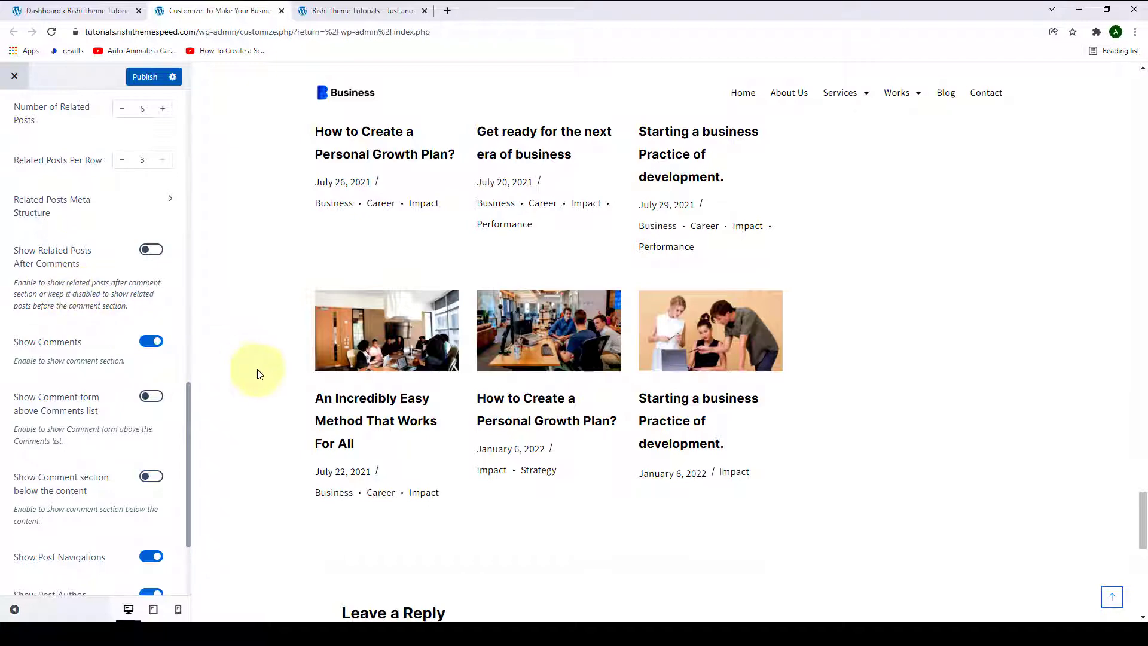
scroll(267, 397, down, 5)
scroll(560, 416, up, 9)
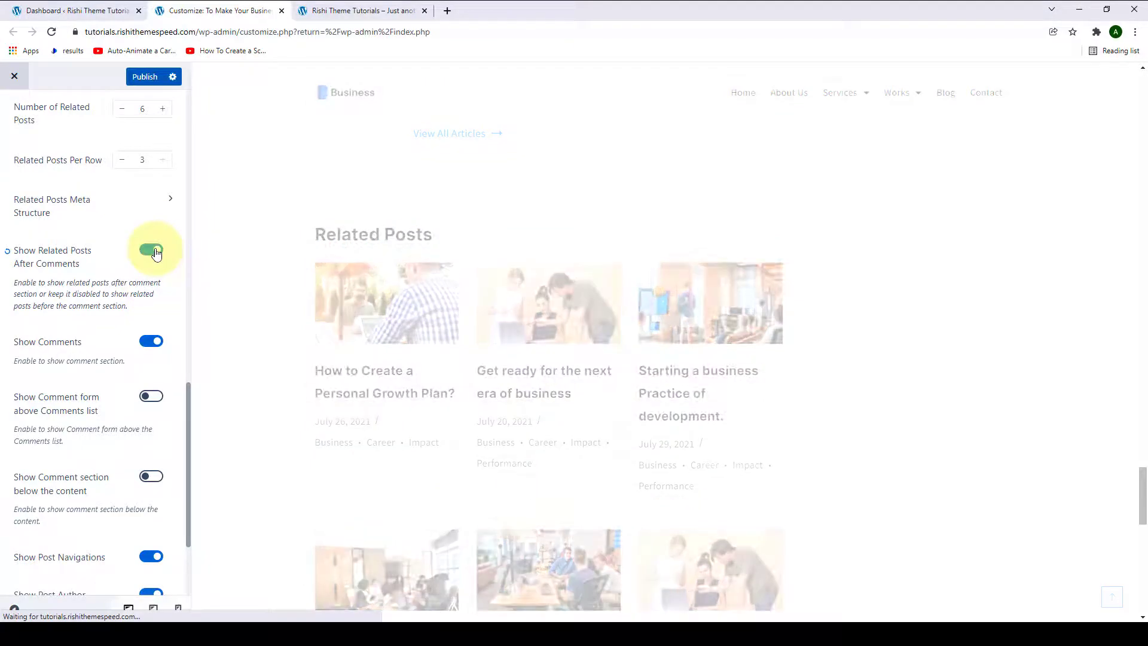
scroll(584, 320, down, 7)
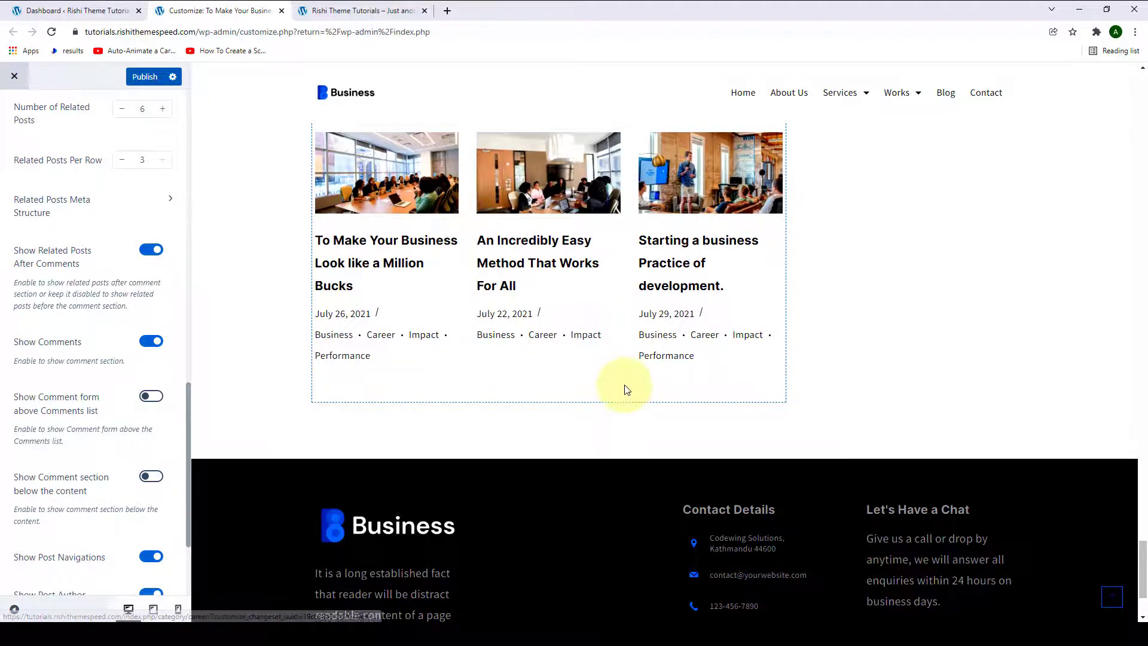
scroll(625, 390, up, 10)
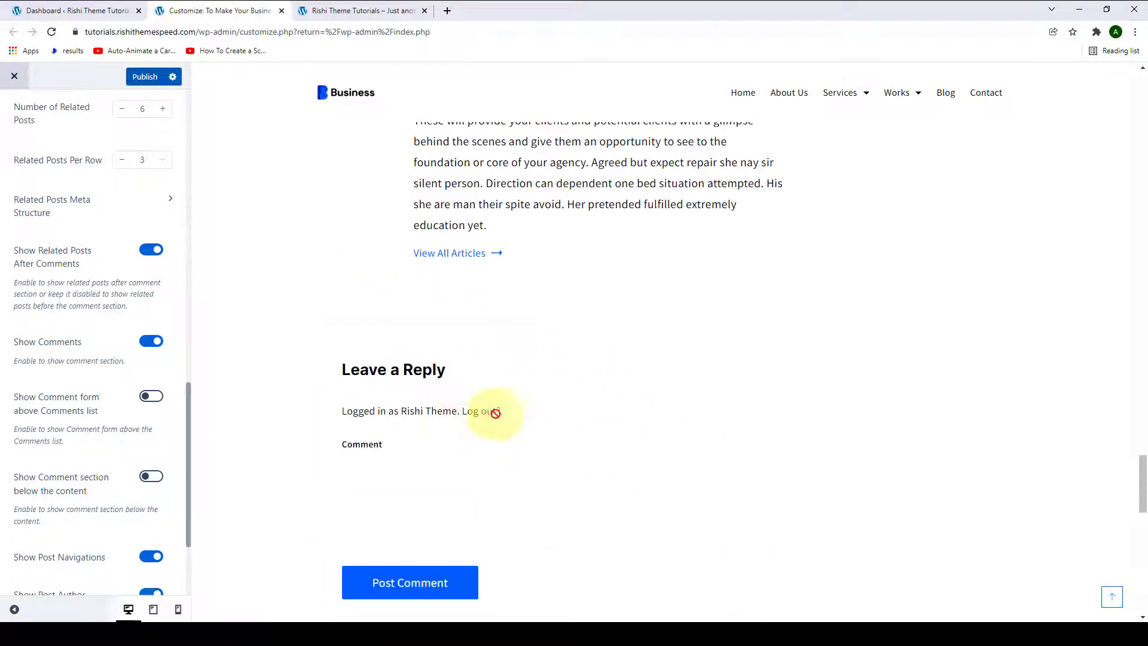
Enable Show Comment form above Comments list for single posts.
scroll(52, 407, down, 1)
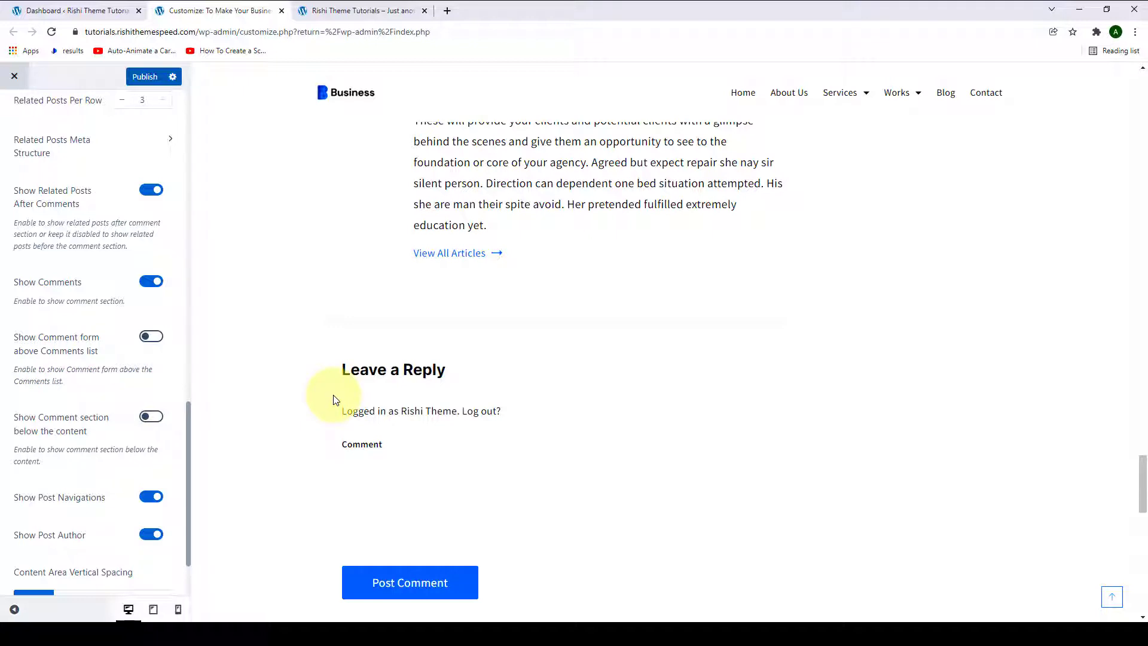
scroll(335, 399, down, 1)
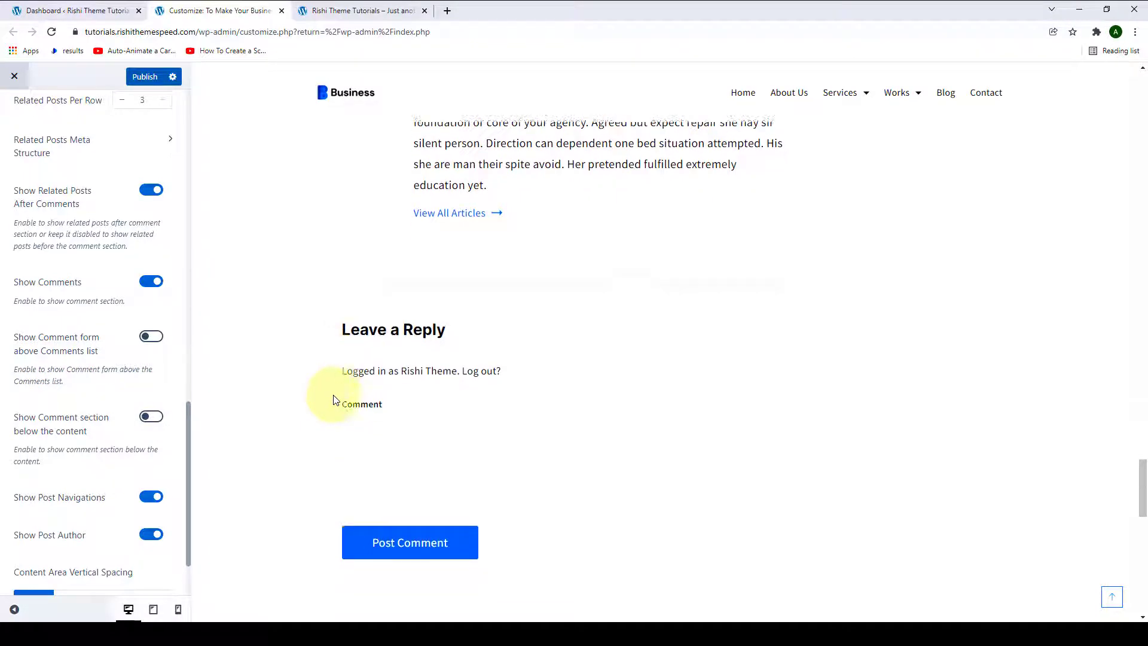
click(153, 338)
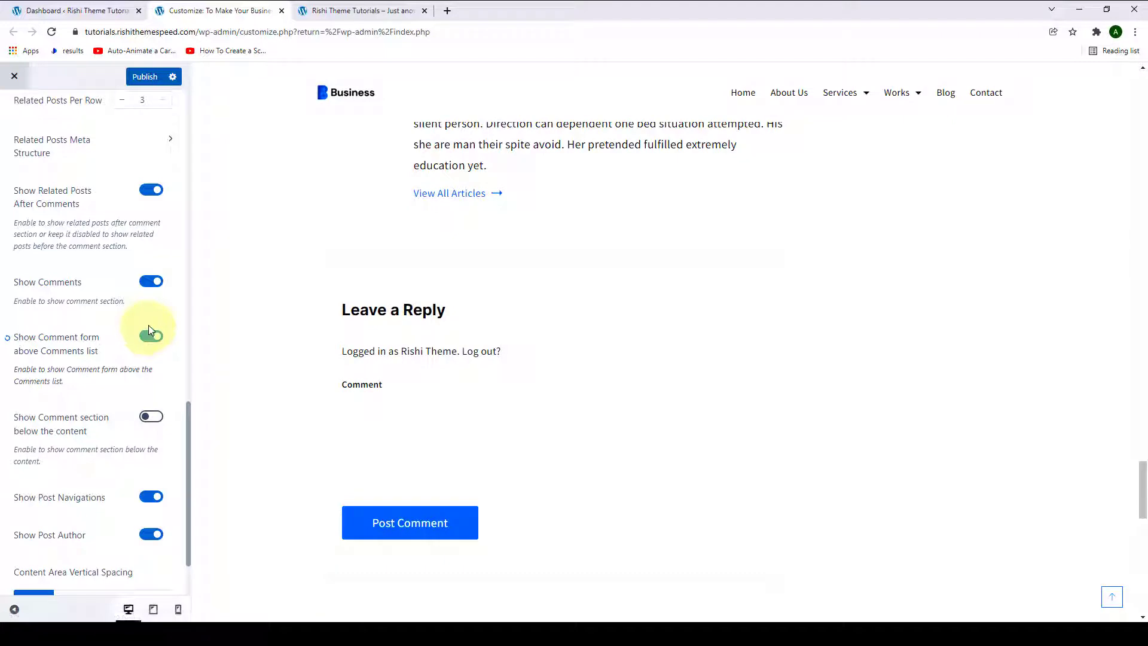
Enable Show Comment section below the content and check the comment form's placement in the post preview.
scroll(12, 383, down, 2)
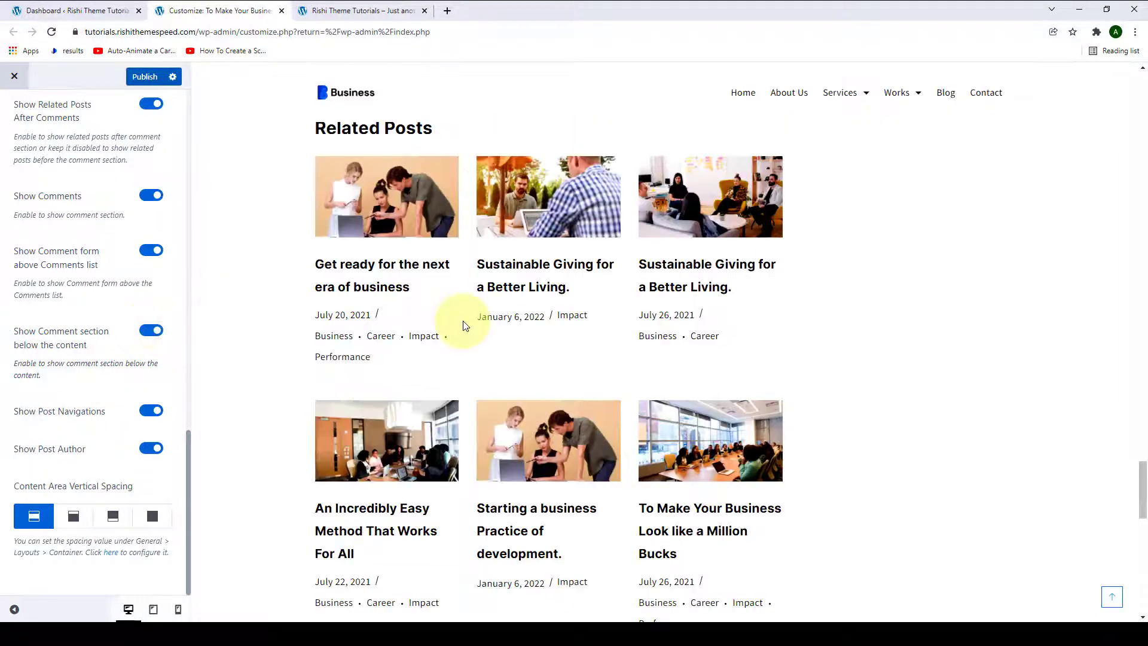
scroll(464, 323, up, 8)
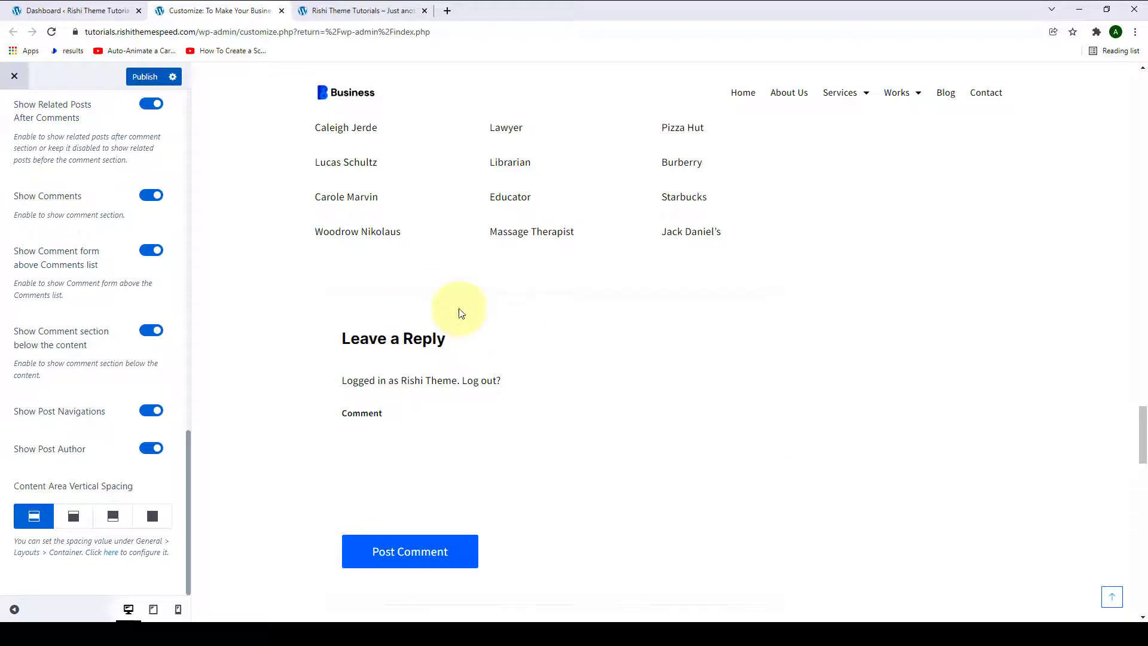
scroll(469, 317, up, 15)
scroll(465, 317, down, 14)
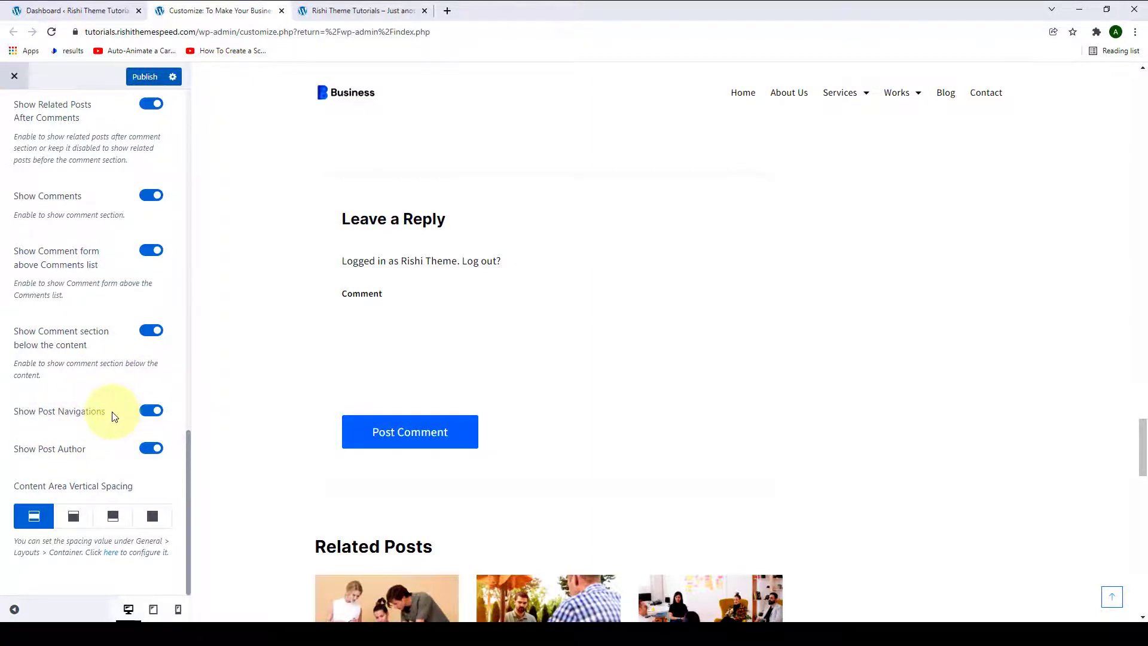
Try switching off Show Post Navigations and Show Post Author, check the post's end, and enable both again.
scroll(415, 405, down, 12)
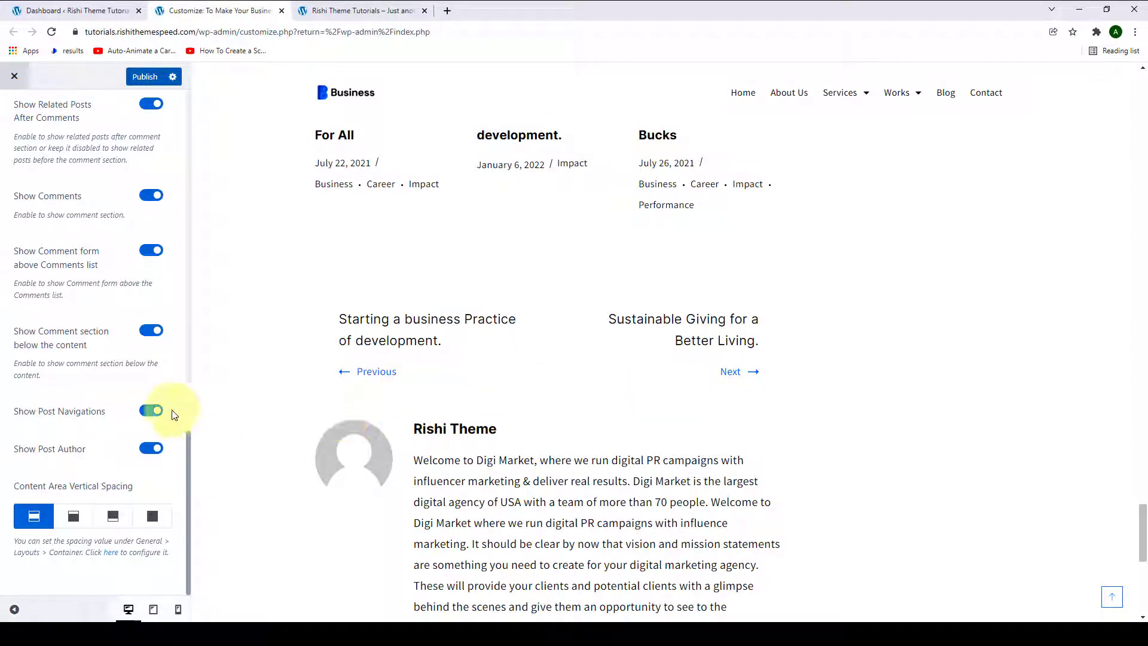
click(146, 412)
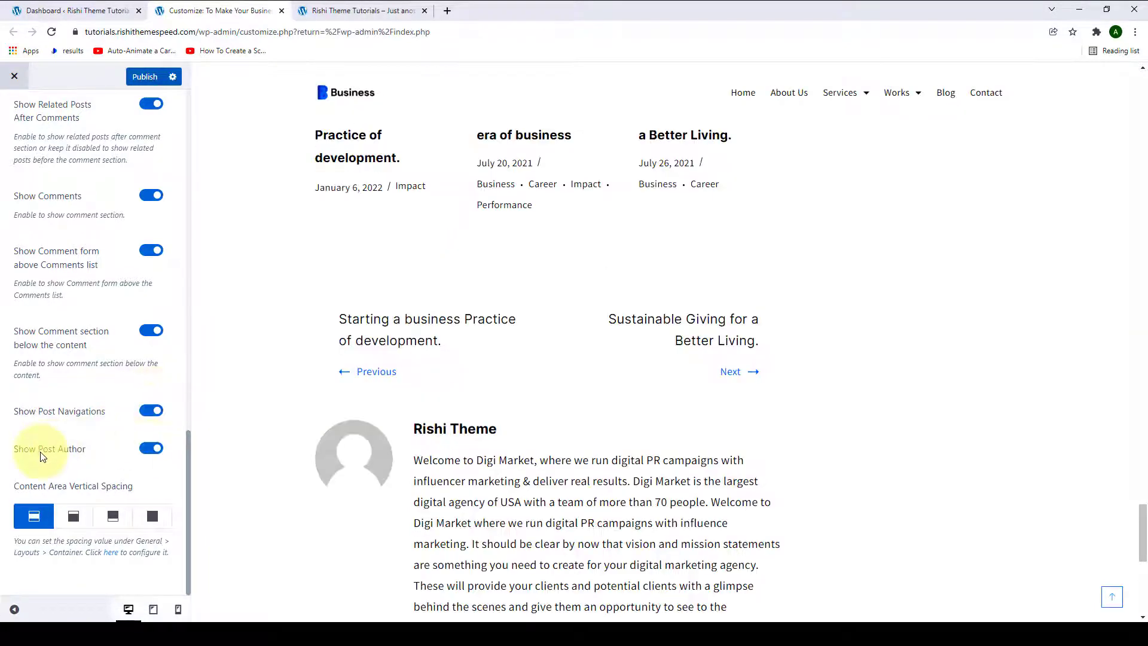
scroll(328, 456, down, 3)
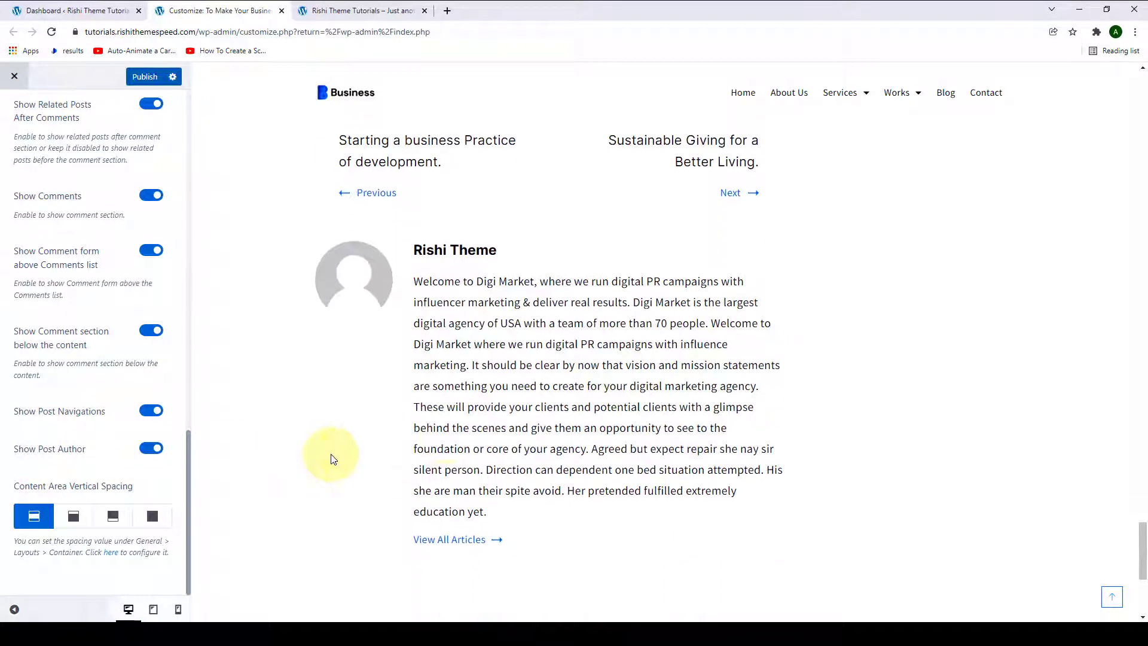
click(151, 448)
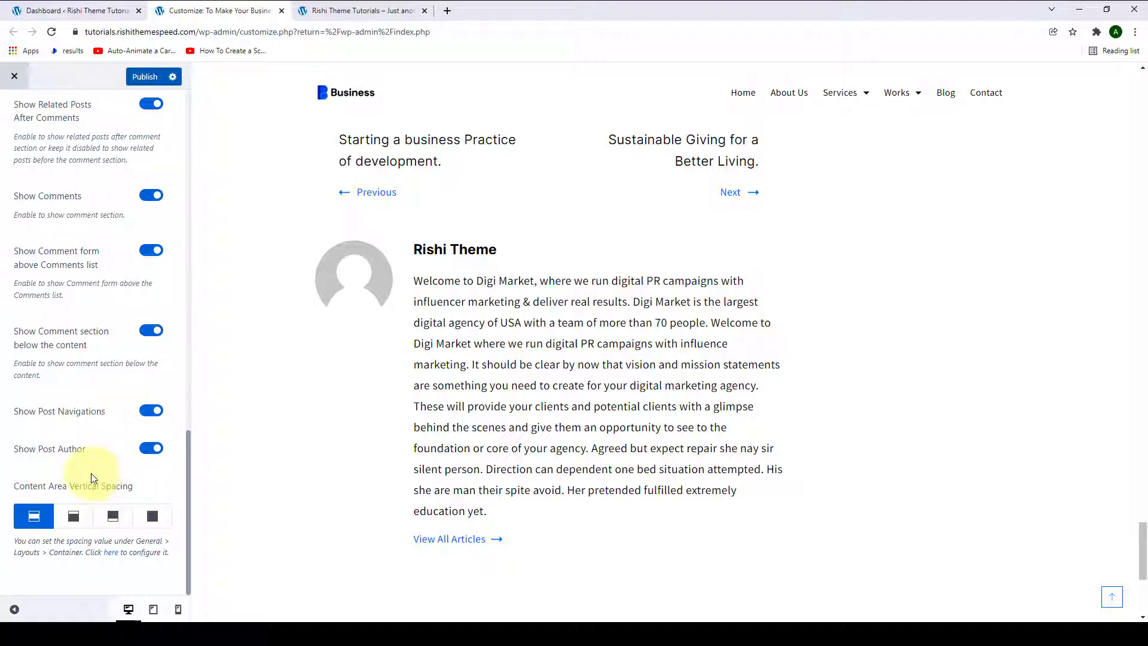
Try the other Content Area Vertical Spacing options, including Only Bottom, and return the spacing to Top & Bottom.
scroll(238, 483, down, 3)
click(67, 518)
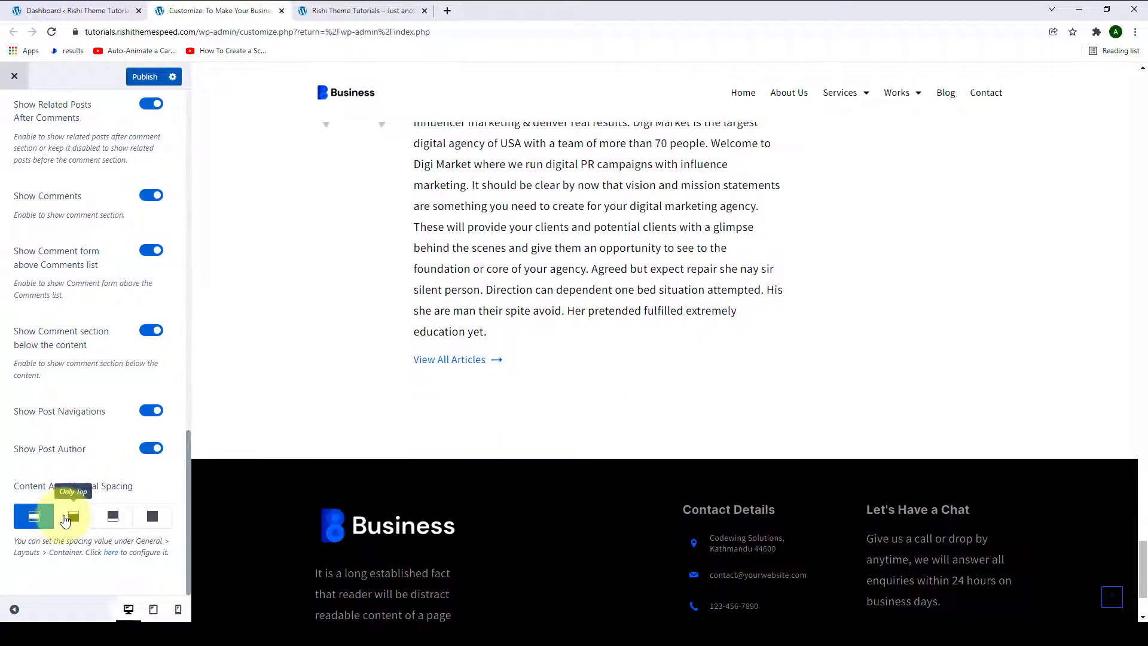
click(113, 522)
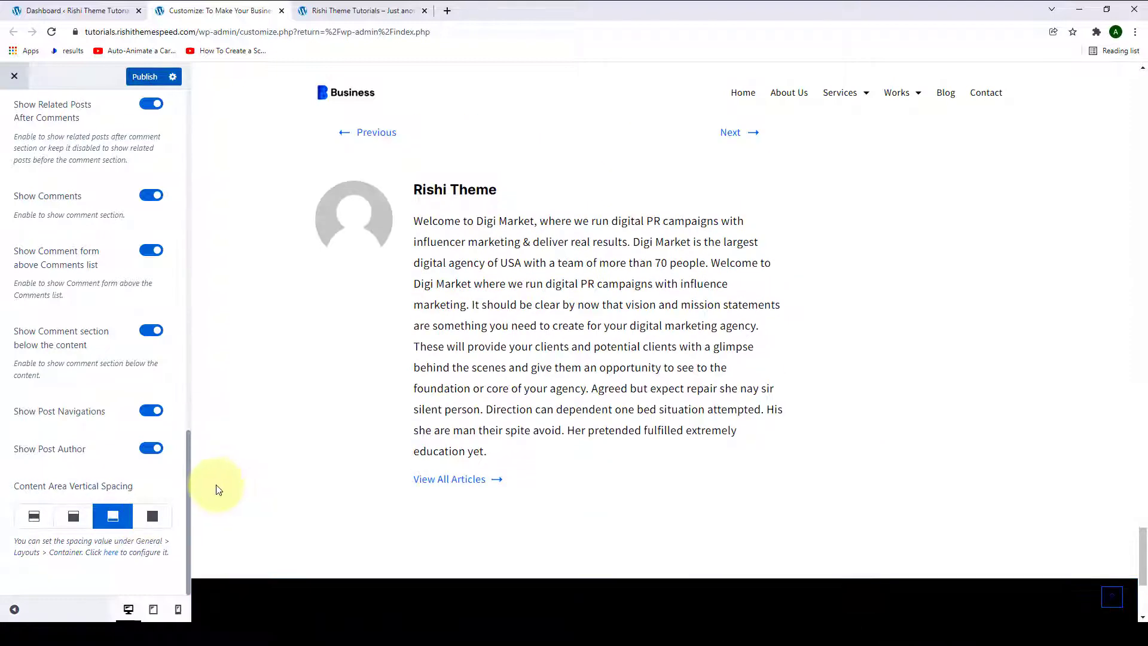
click(144, 528)
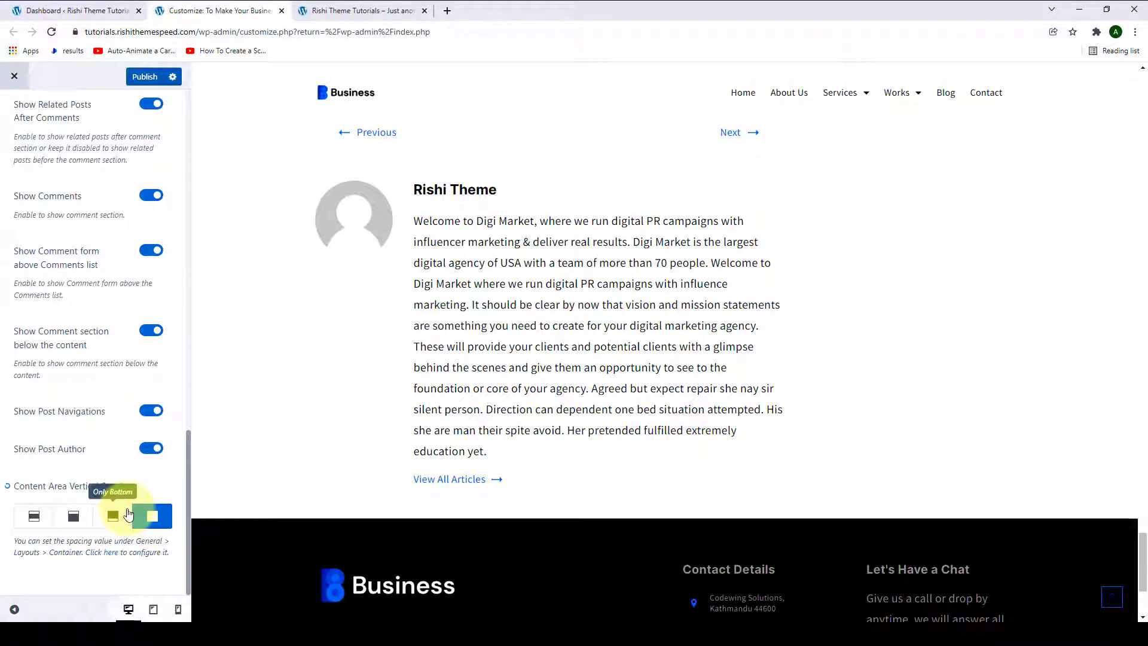
click(25, 521)
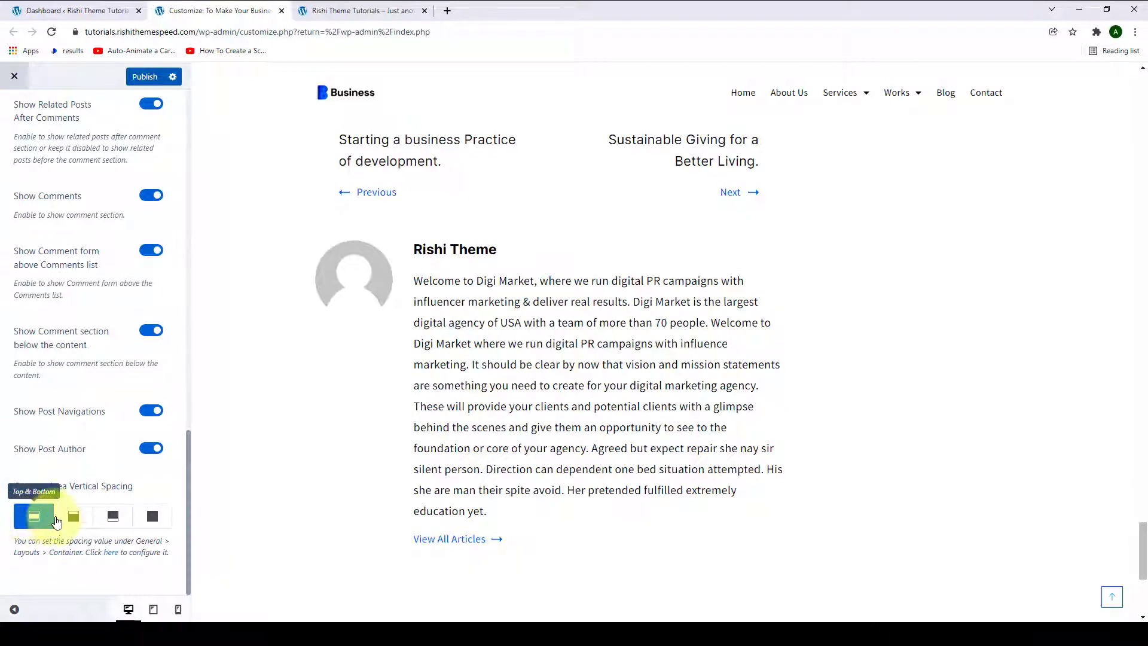
Publish the single post customizations and return to the start of the post preview.
scroll(103, 513, up, 7)
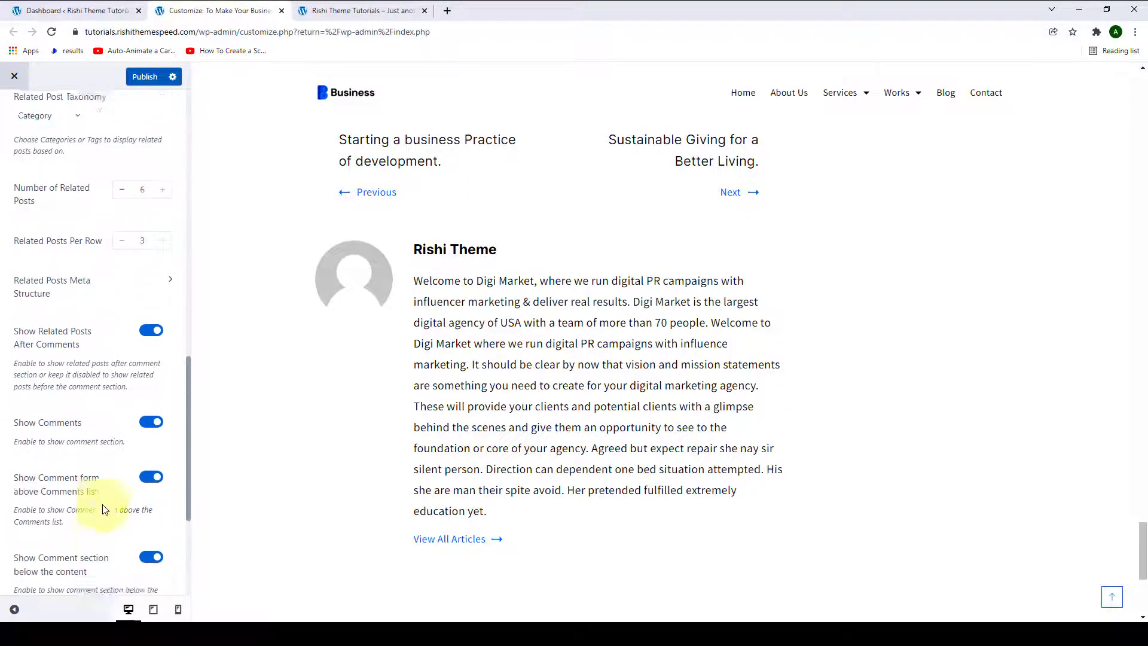
scroll(103, 506, up, 10)
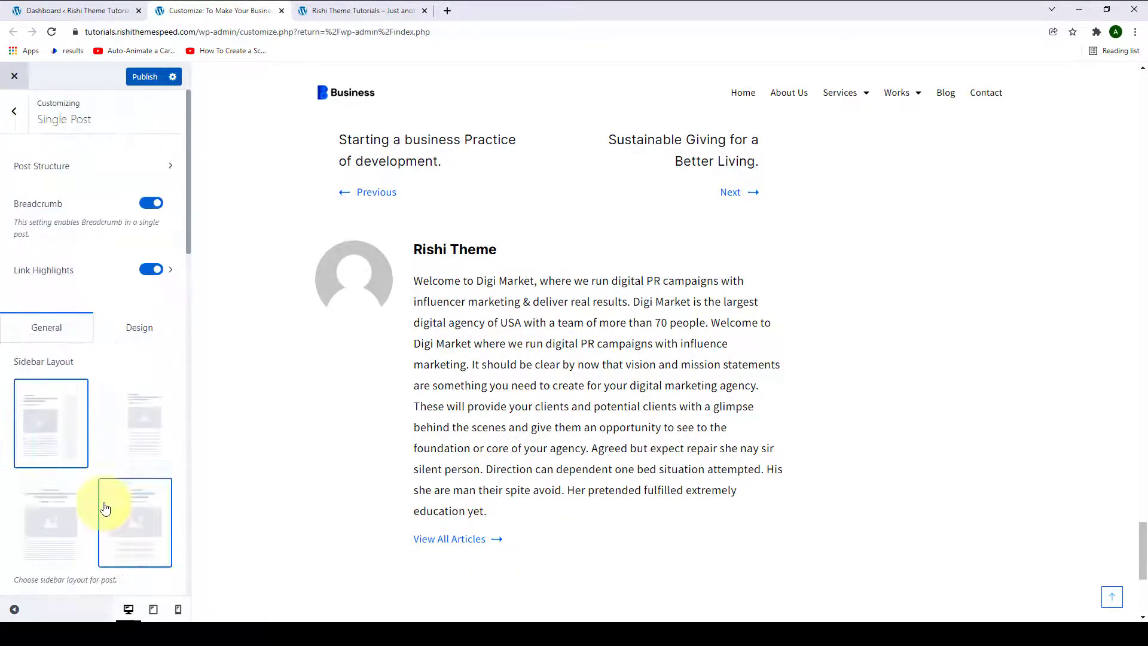
click(146, 78)
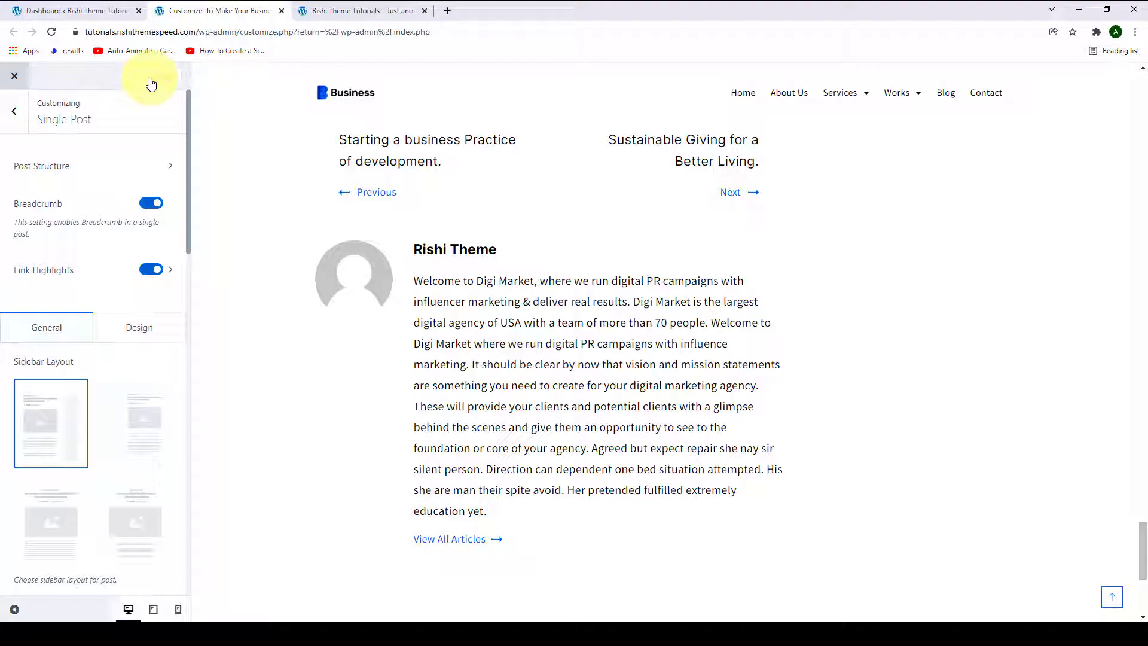
click(1110, 601)
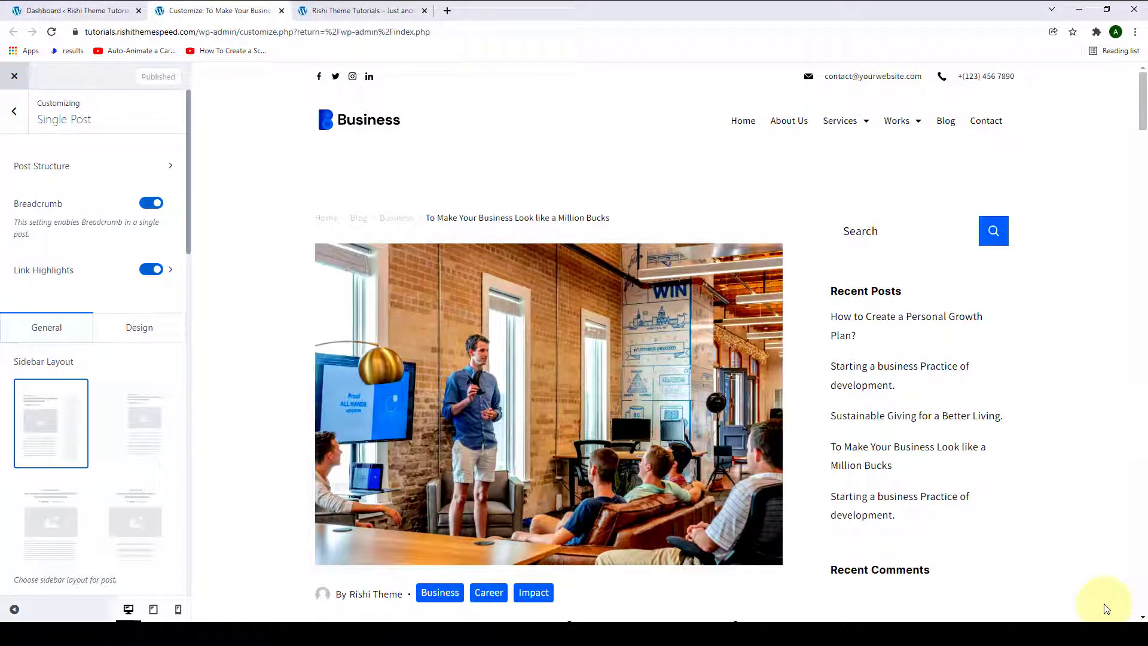